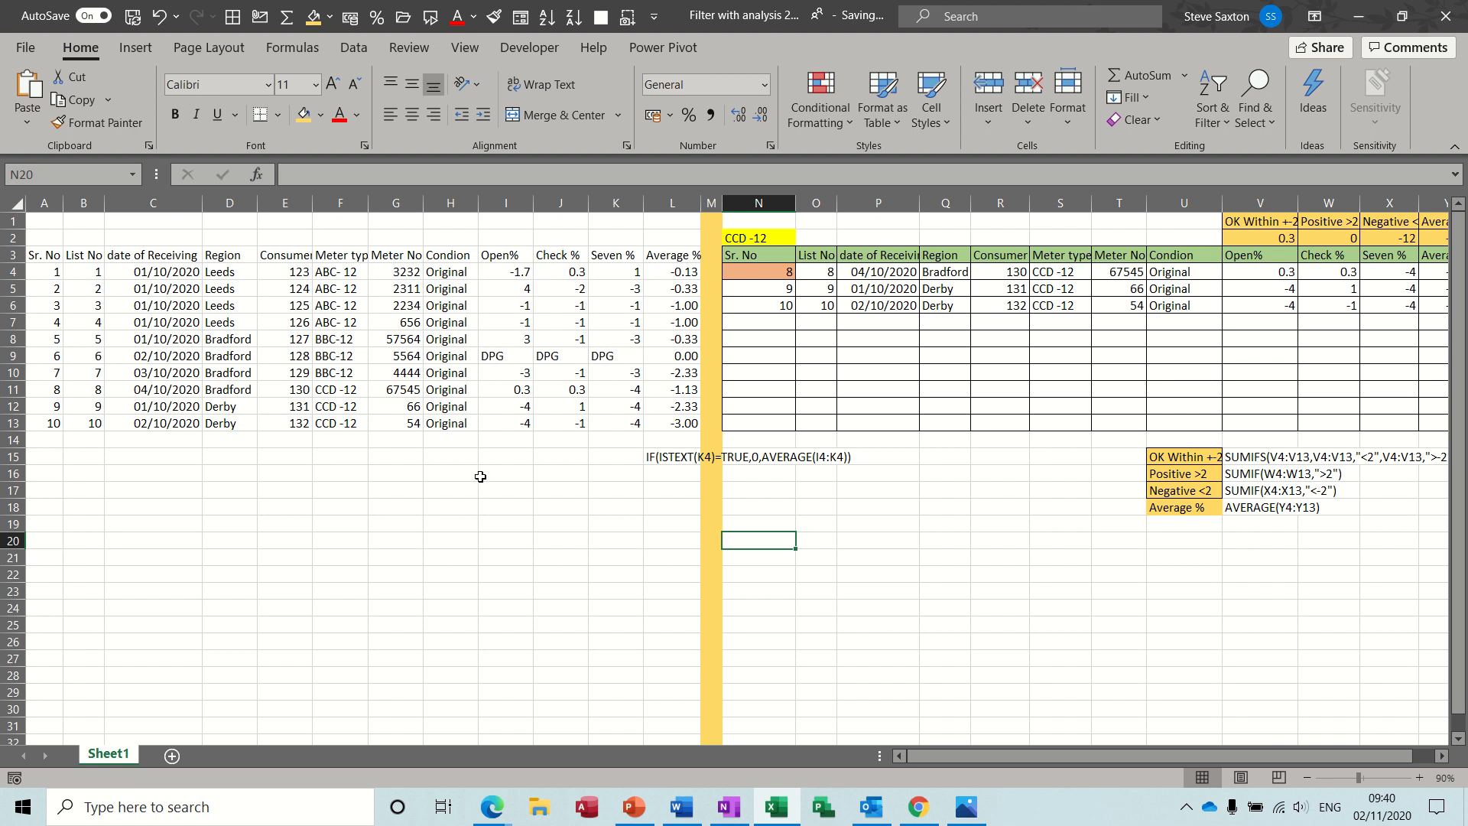
# - Total the Open% values I4:I13 in cell I15 with a SUM formula
pyautogui.click(232, 308)
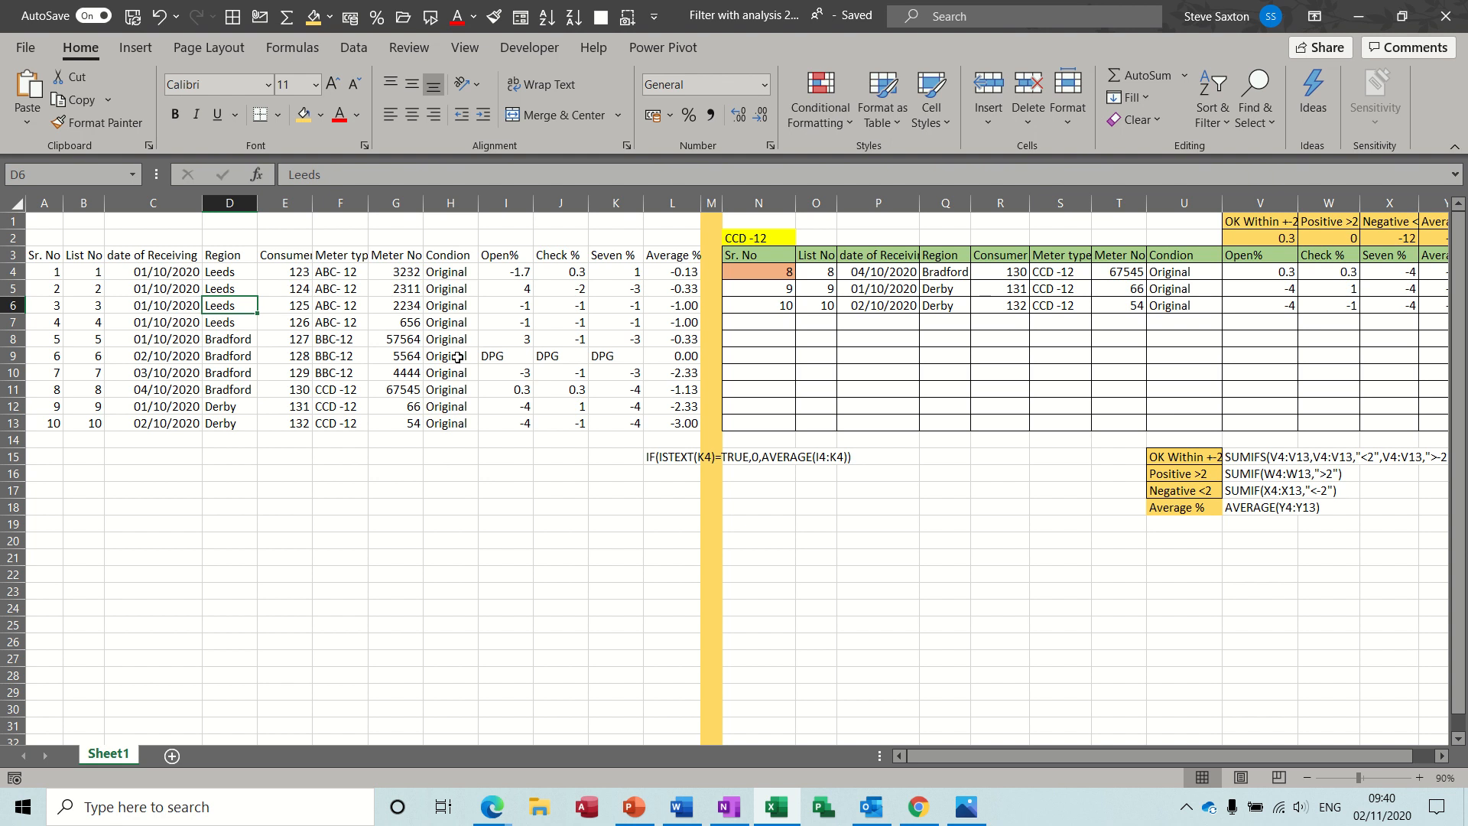
pyautogui.click(498, 459)
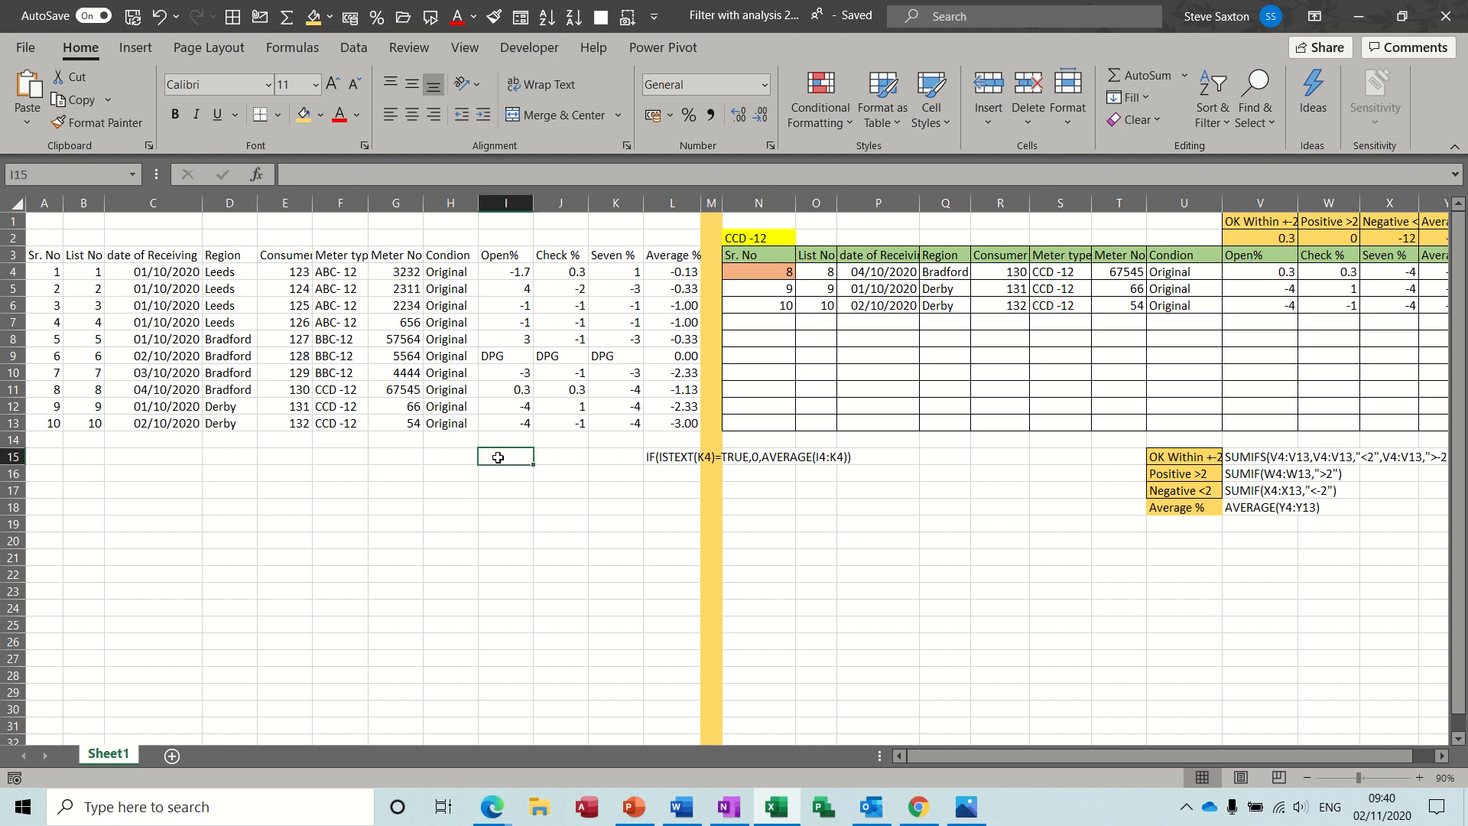
pyautogui.click(288, 21)
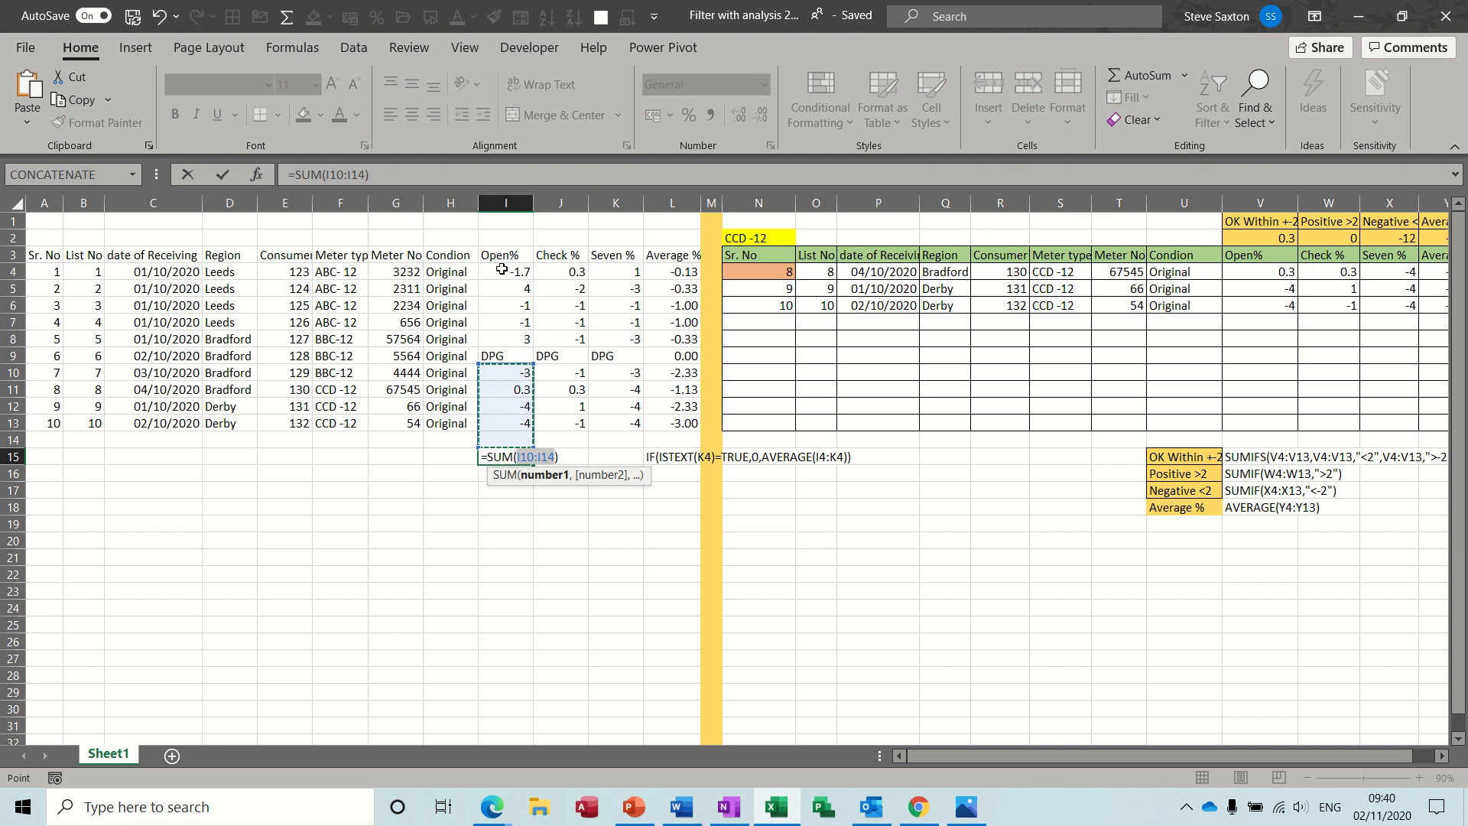
pyautogui.moveTo(501, 272); pyautogui.dragTo(506, 420)
pyautogui.click(223, 174)
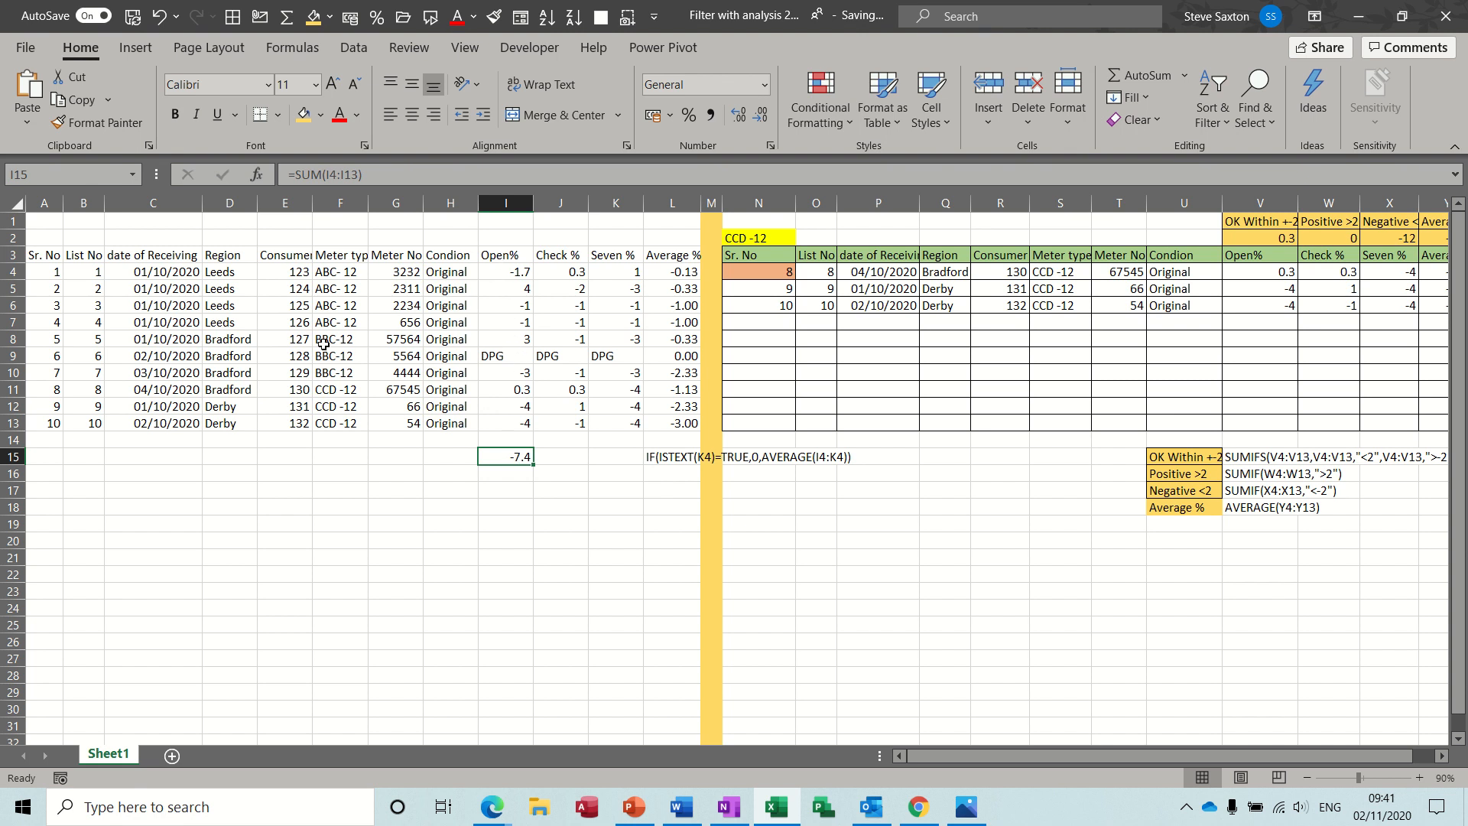
# - Add filters to the source table's headers and filter the Region column to show only Leeds
pyautogui.click(250, 339)
pyautogui.click(353, 53)
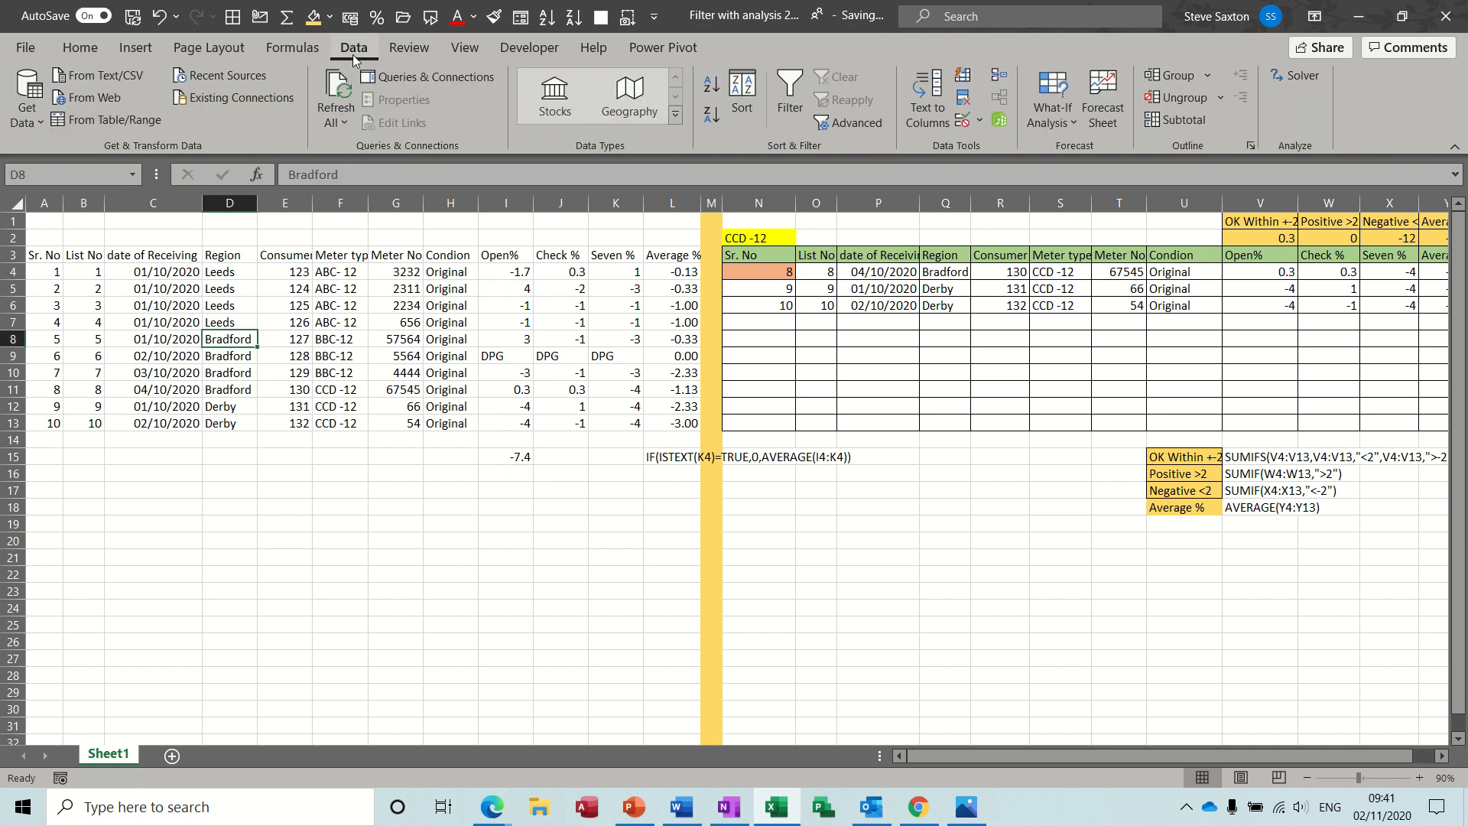
pyautogui.click(788, 93)
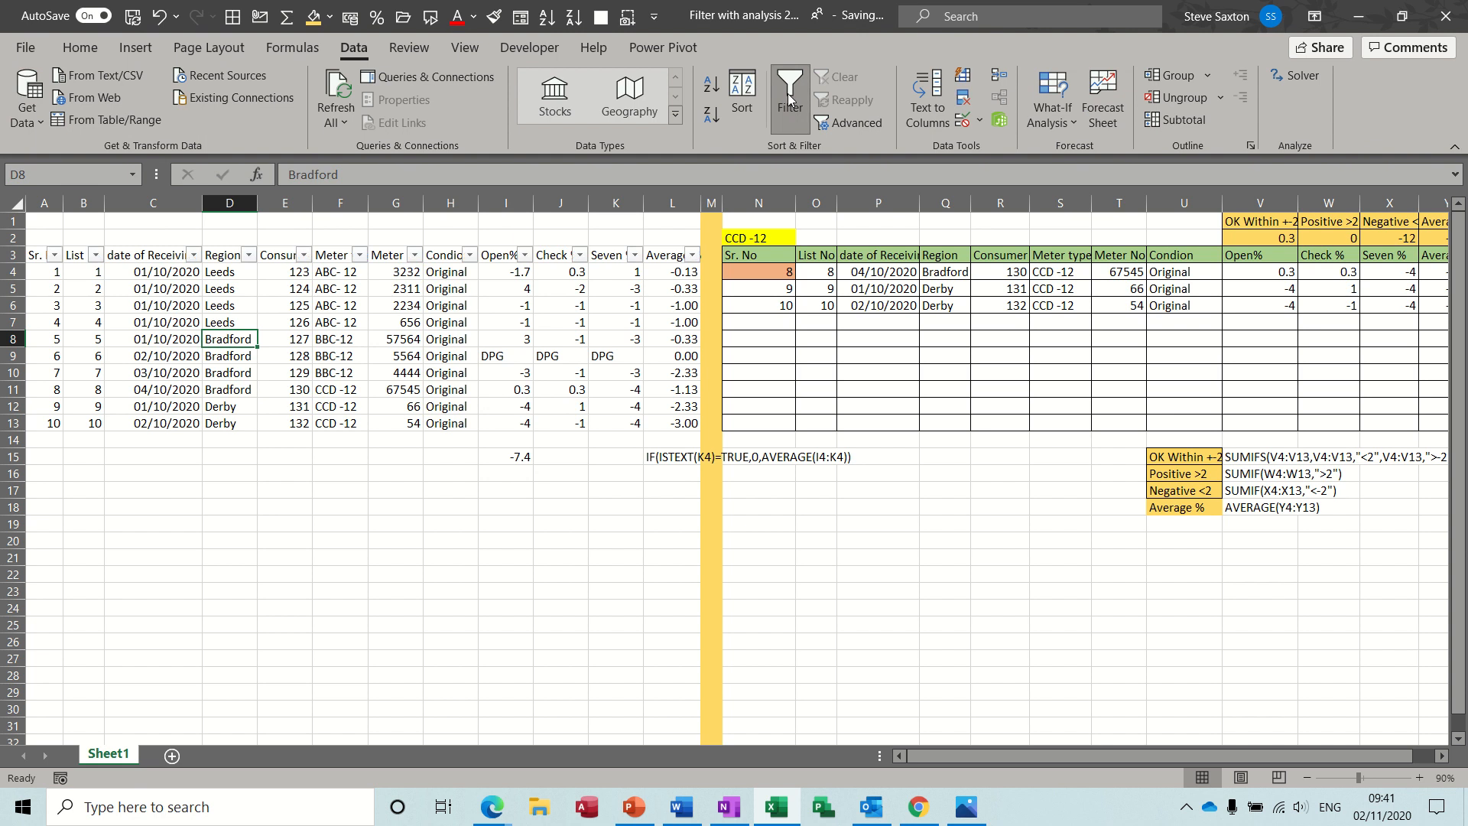
pyautogui.click(248, 255)
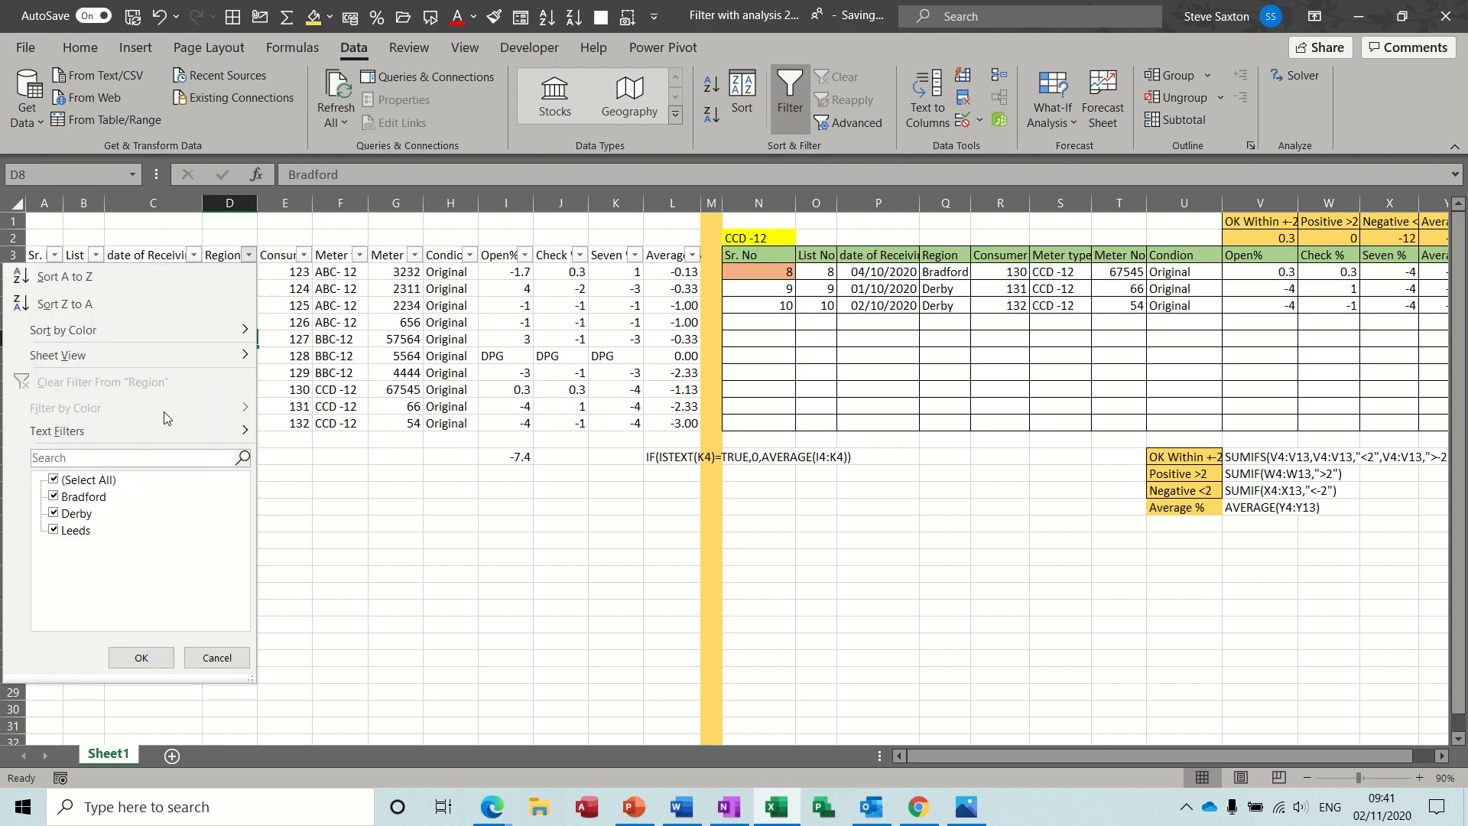
pyautogui.click(82, 482)
pyautogui.click(54, 530)
pyautogui.click(131, 654)
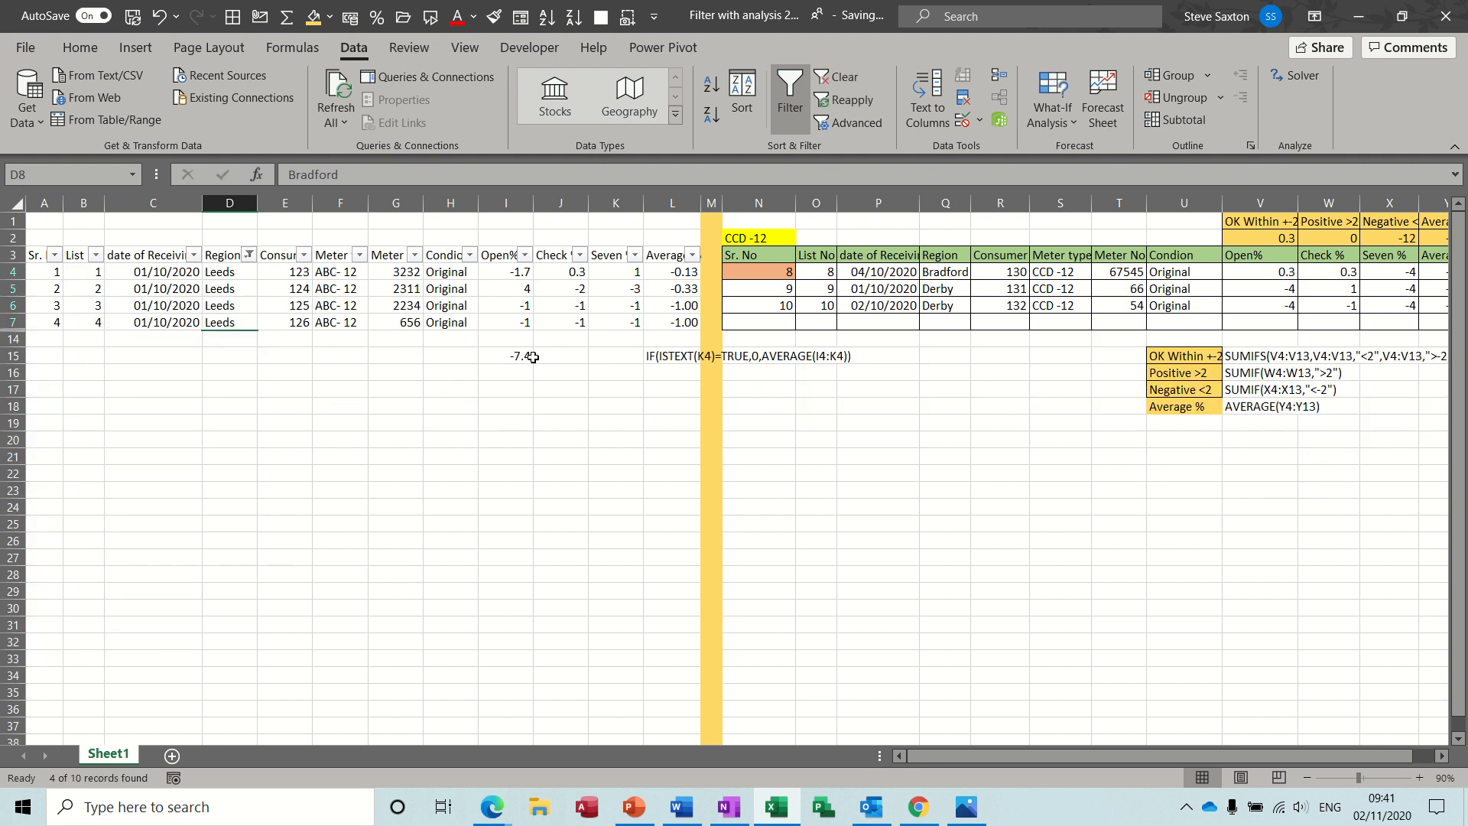
# - Check the sum of the visible Leeds Open% values in I4:I7, and remove the filter from the table
pyautogui.moveTo(510, 273); pyautogui.dragTo(510, 321)
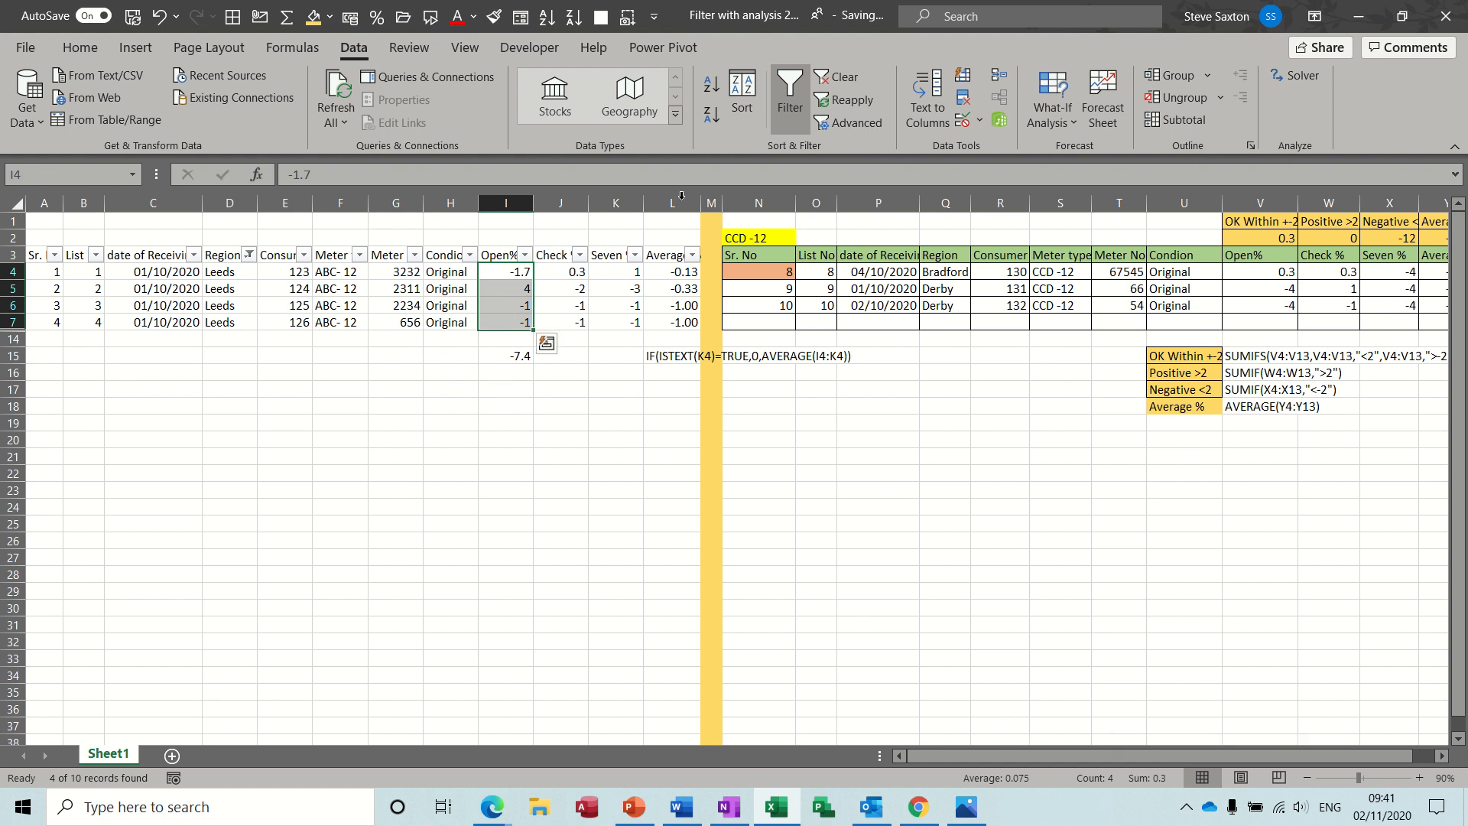
pyautogui.click(796, 95)
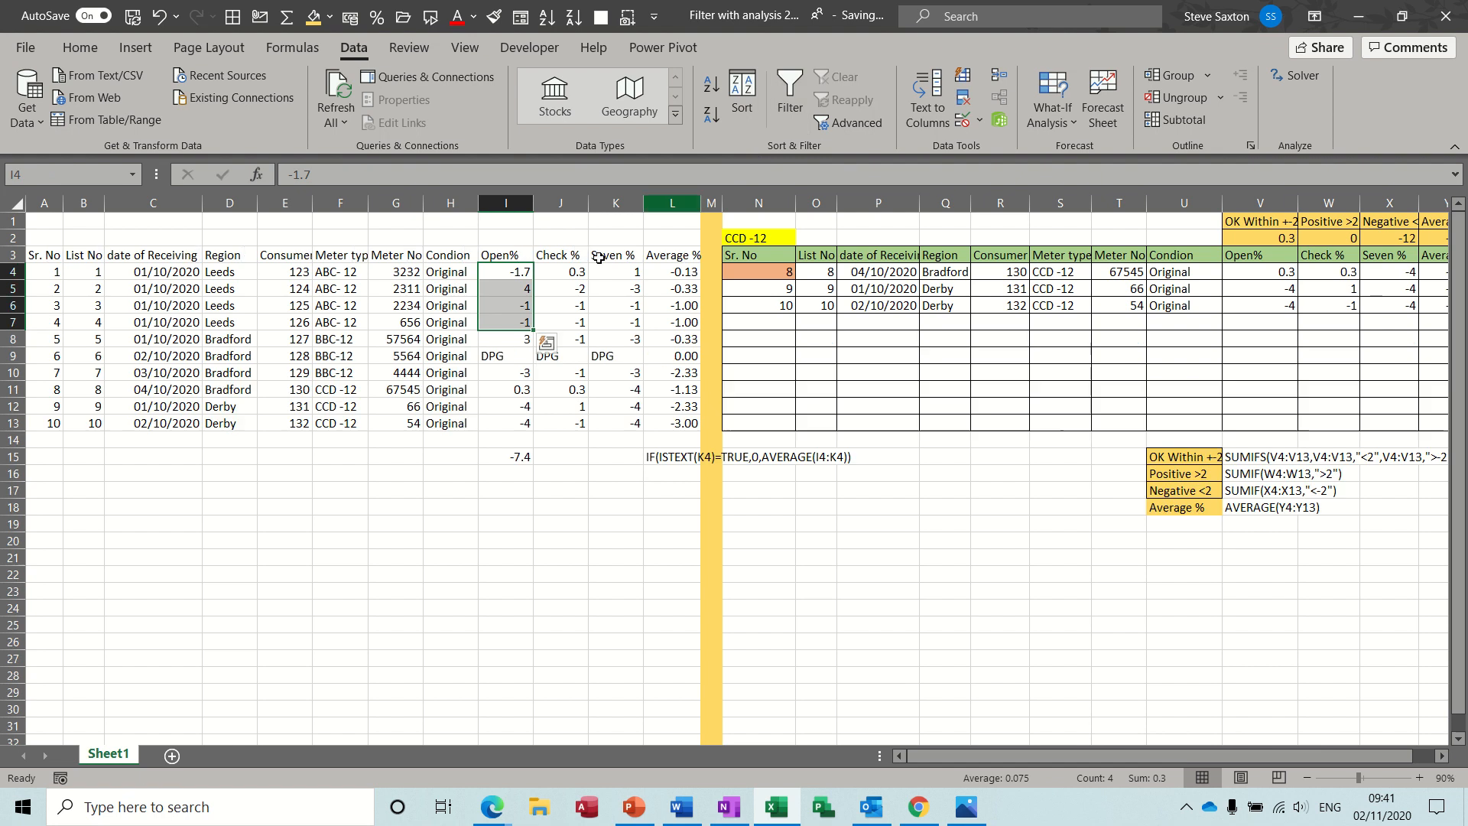
# - View the Advanced Filter options without applying them, and delete the Open% total from cell I15
pyautogui.click(520, 459)
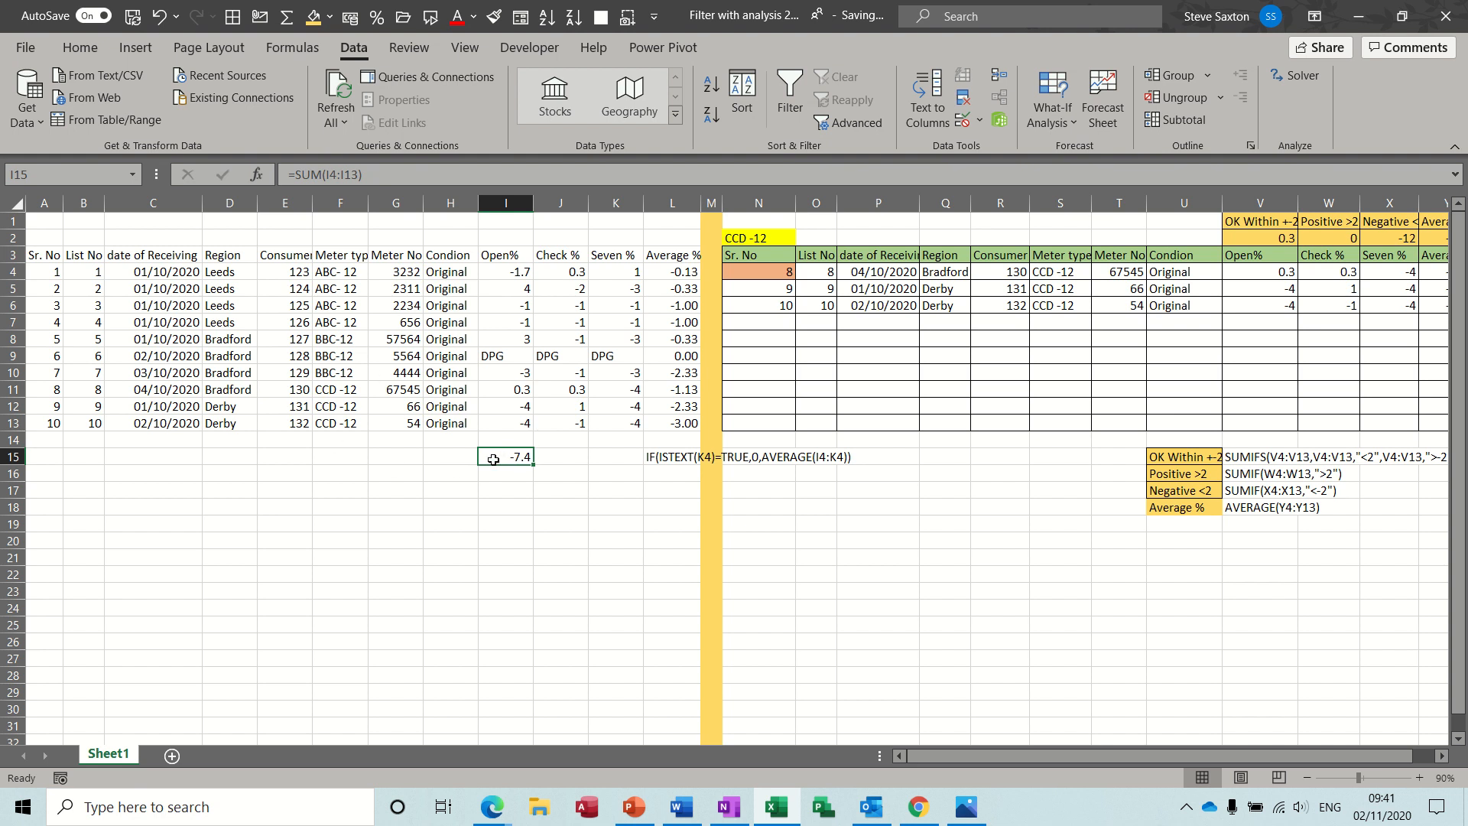
pyautogui.click(841, 127)
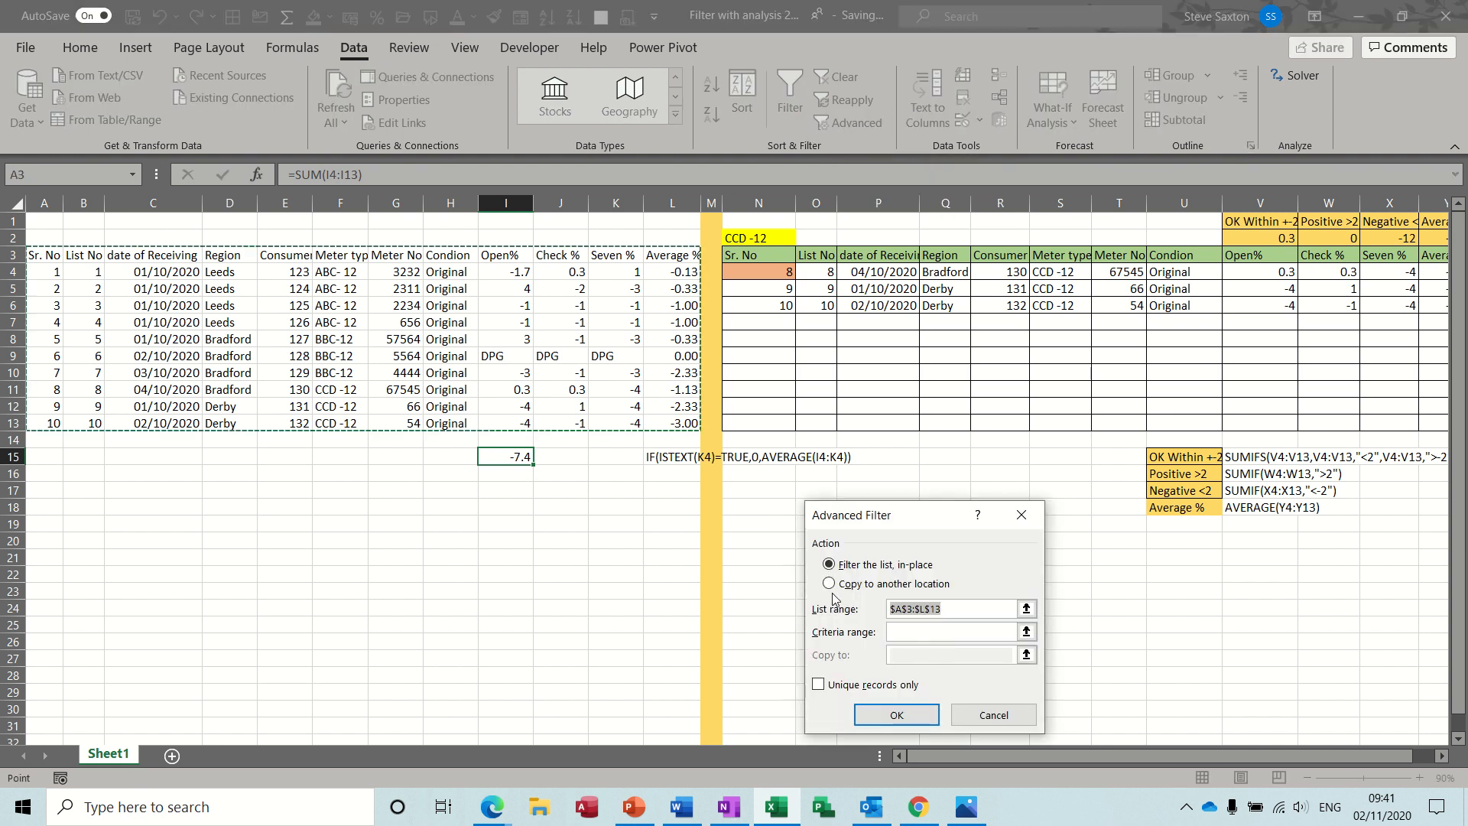
pyautogui.click(985, 717)
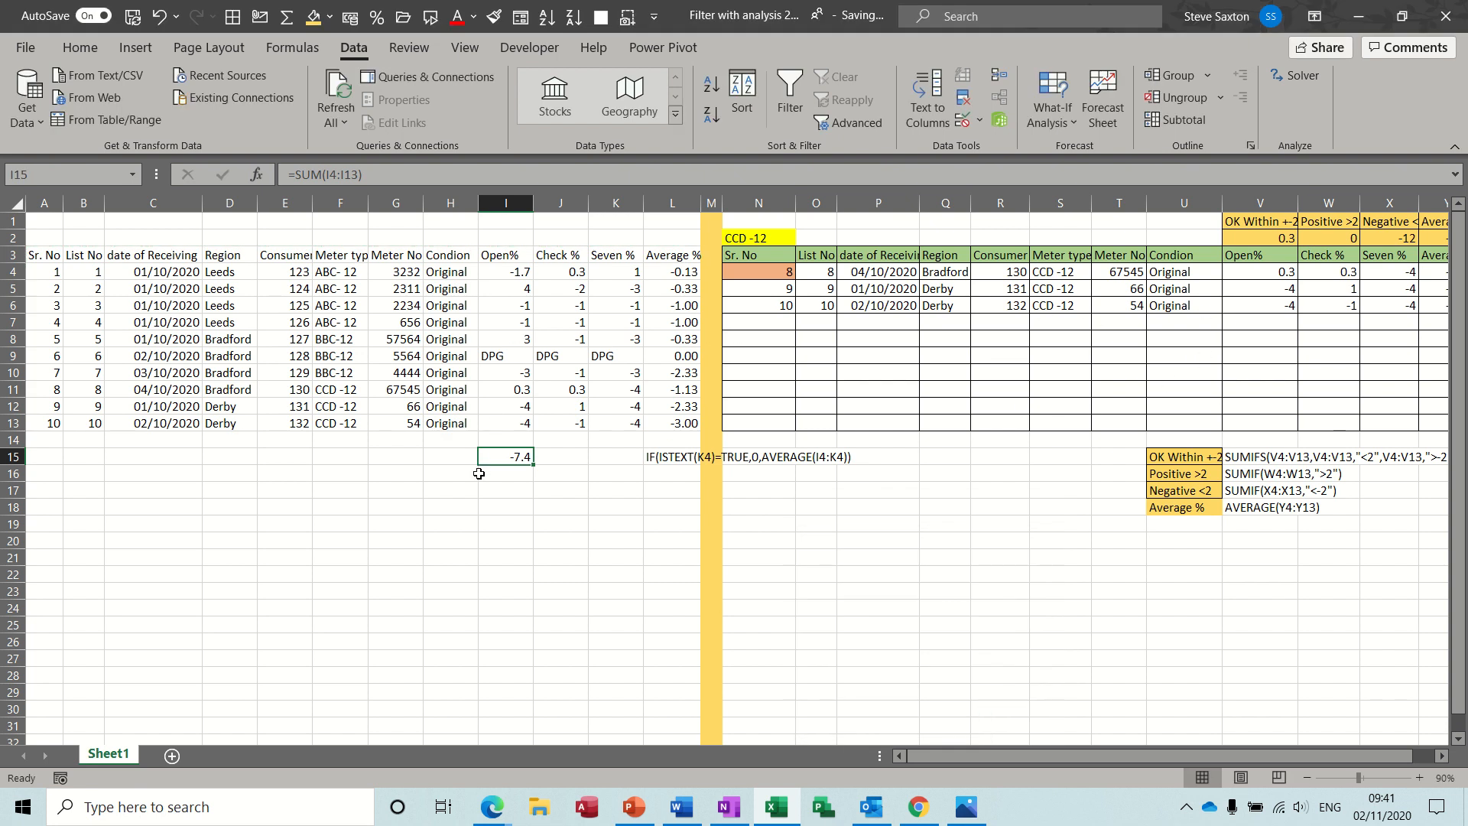
pyautogui.press('Delete')
# - Examine the DPG text entries in I9:K9 and the Average % formula in L4
pyautogui.click(389, 343)
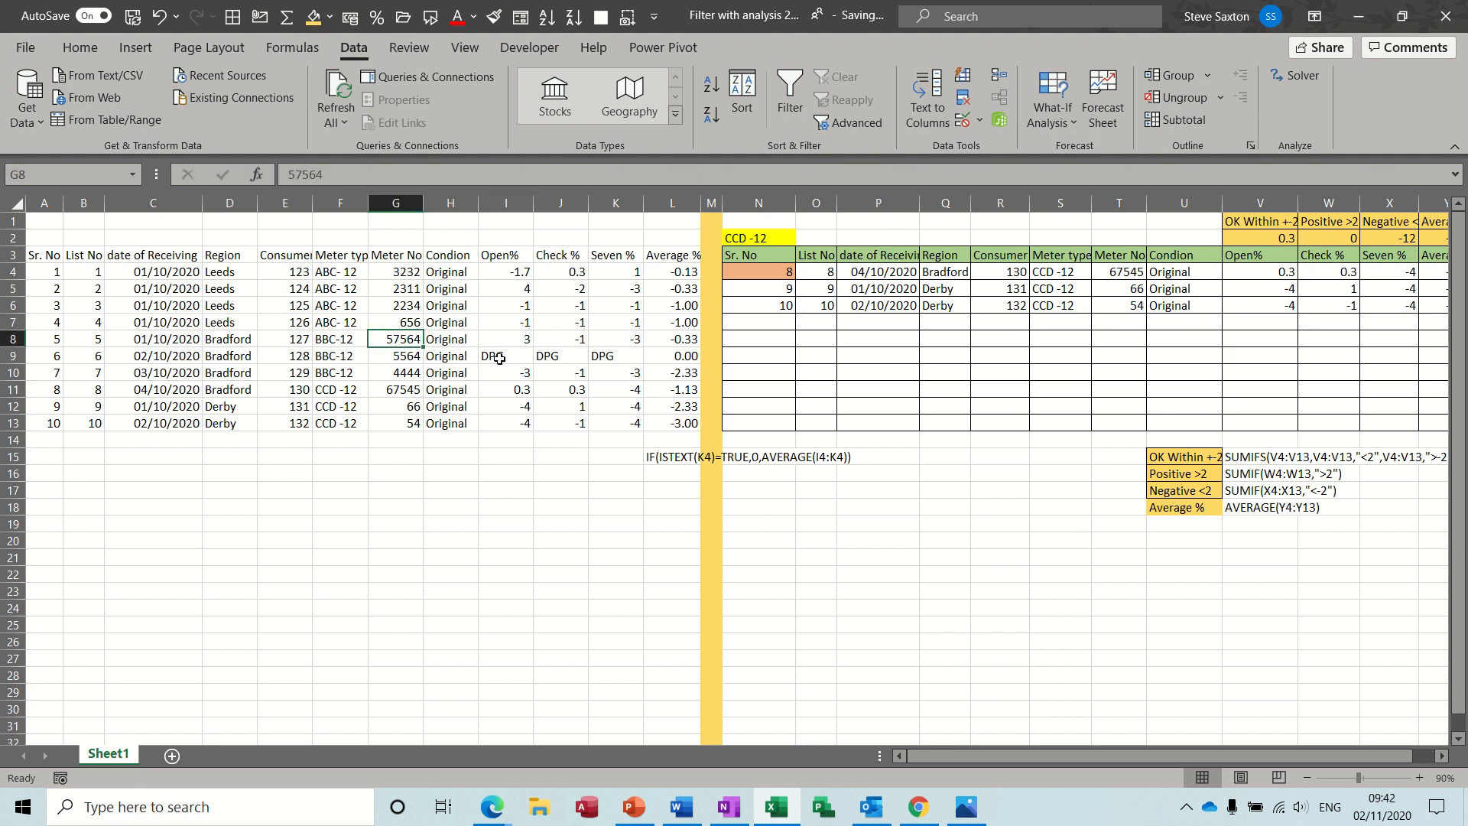
pyautogui.moveTo(489, 356); pyautogui.dragTo(594, 357)
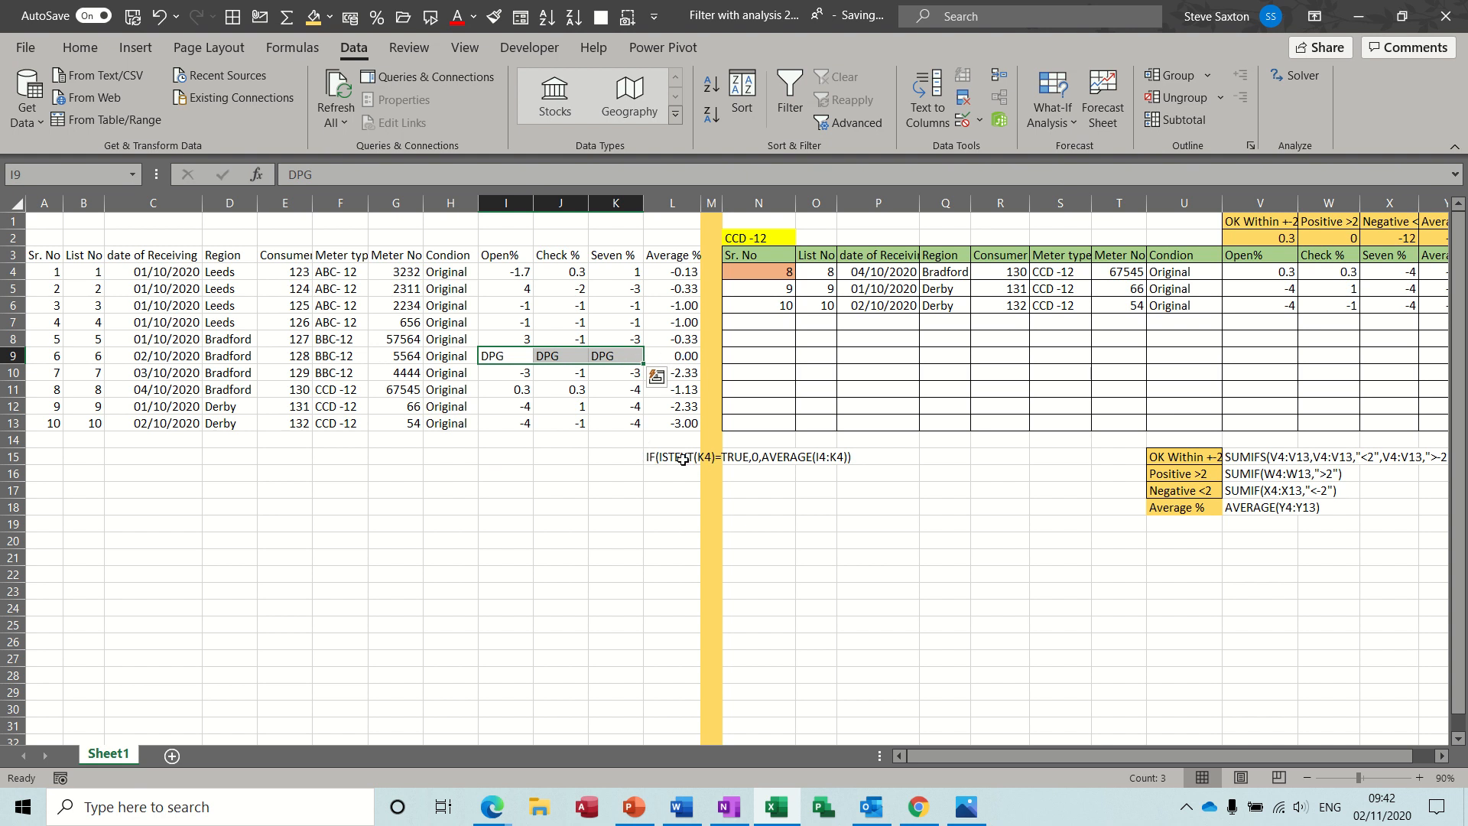
pyautogui.click(673, 270)
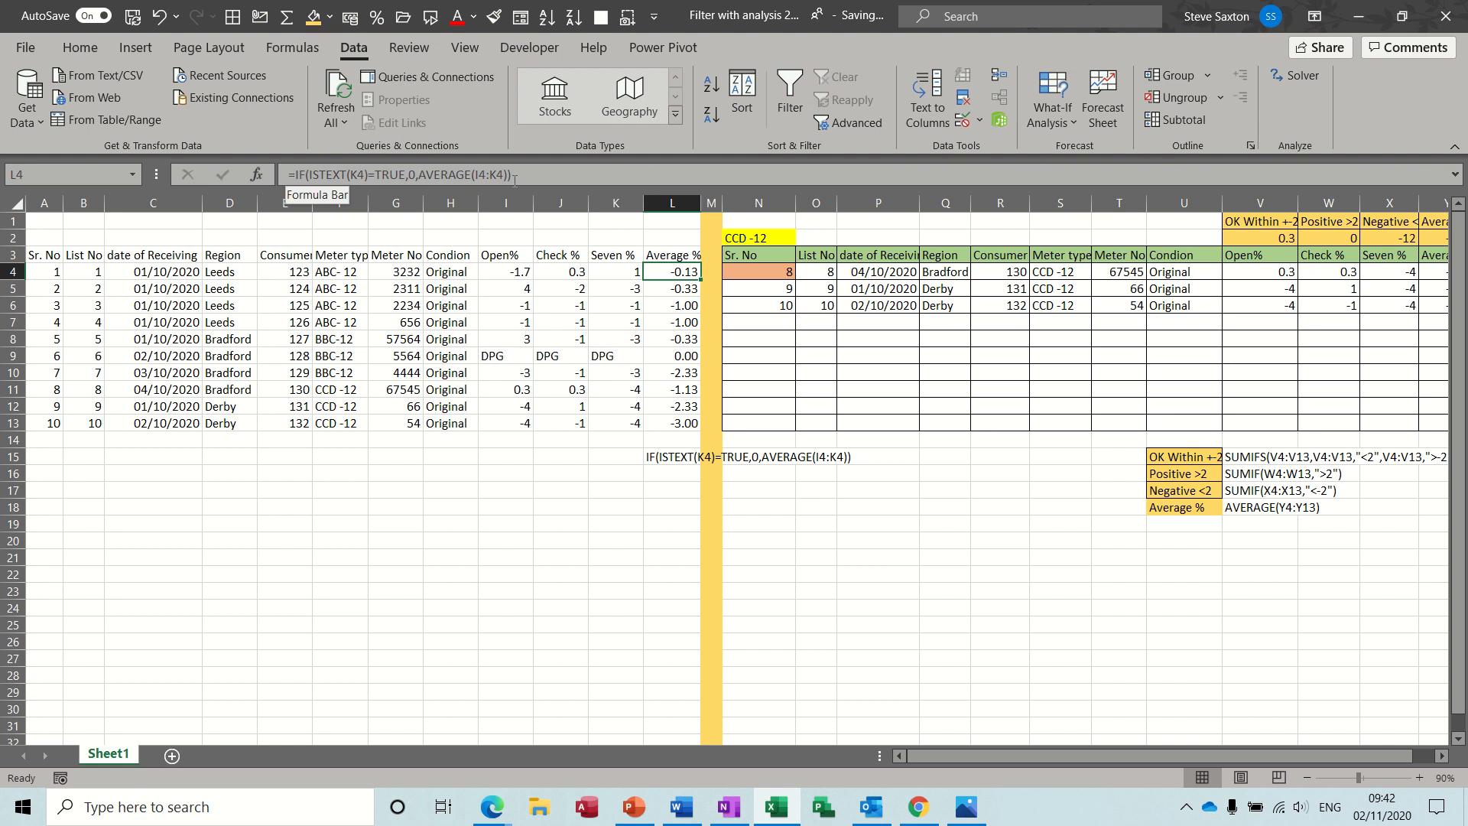
# - Replace the Average % formula in L9 with a plain average of I9:K9
pyautogui.click(670, 355)
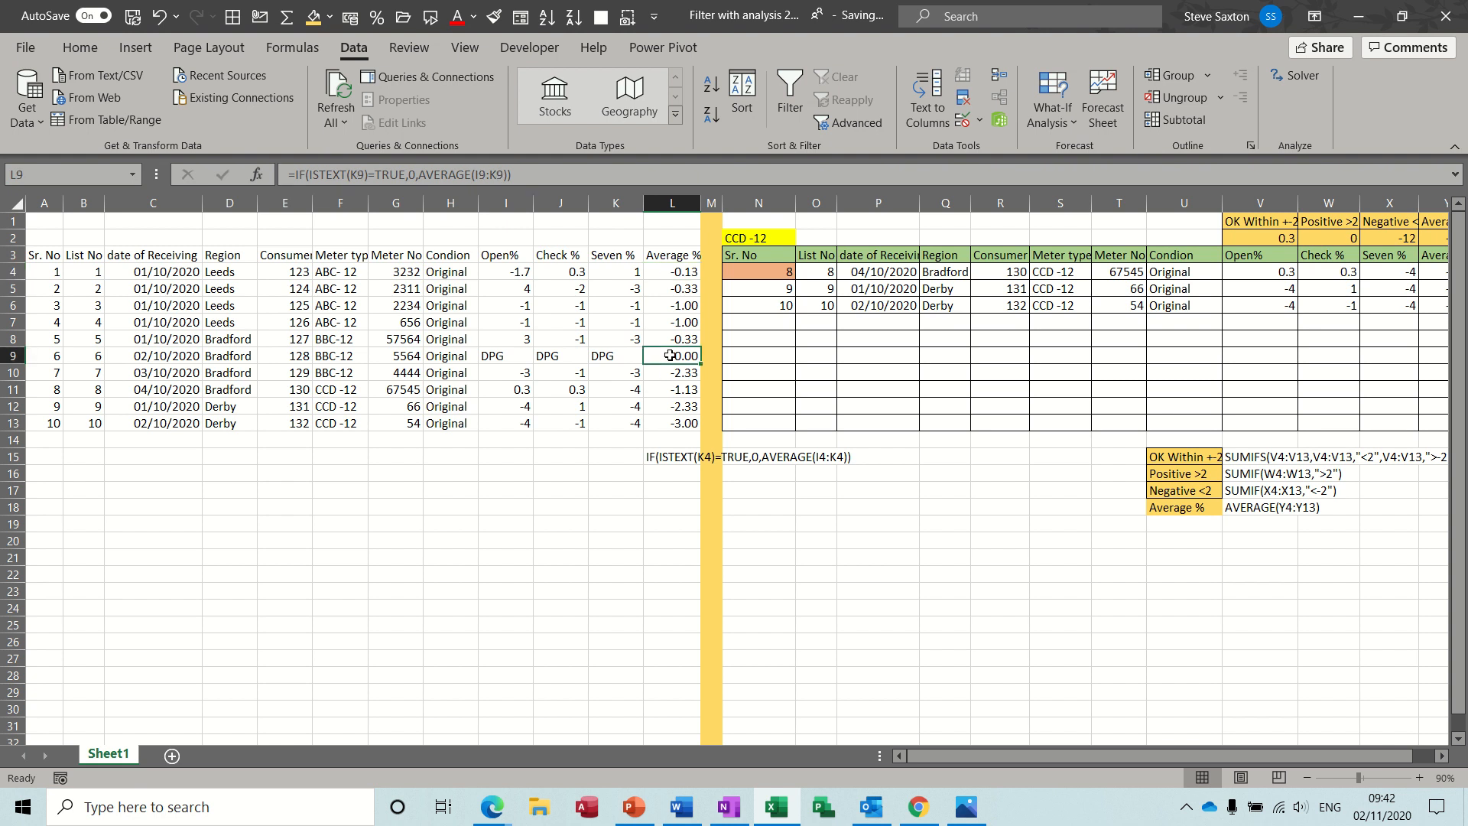
pyautogui.write('=averg')
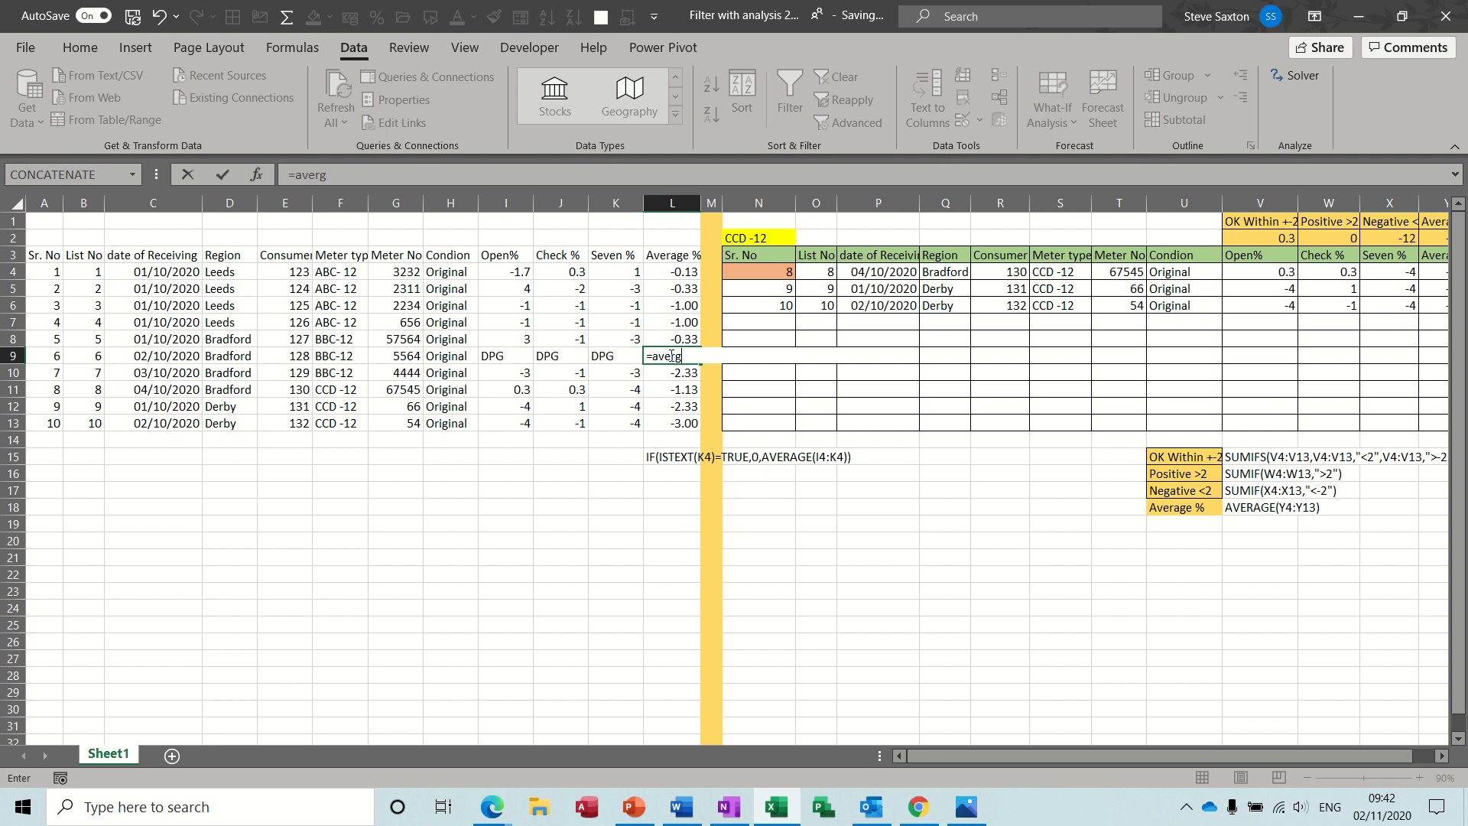
pyautogui.press('BackSpace')
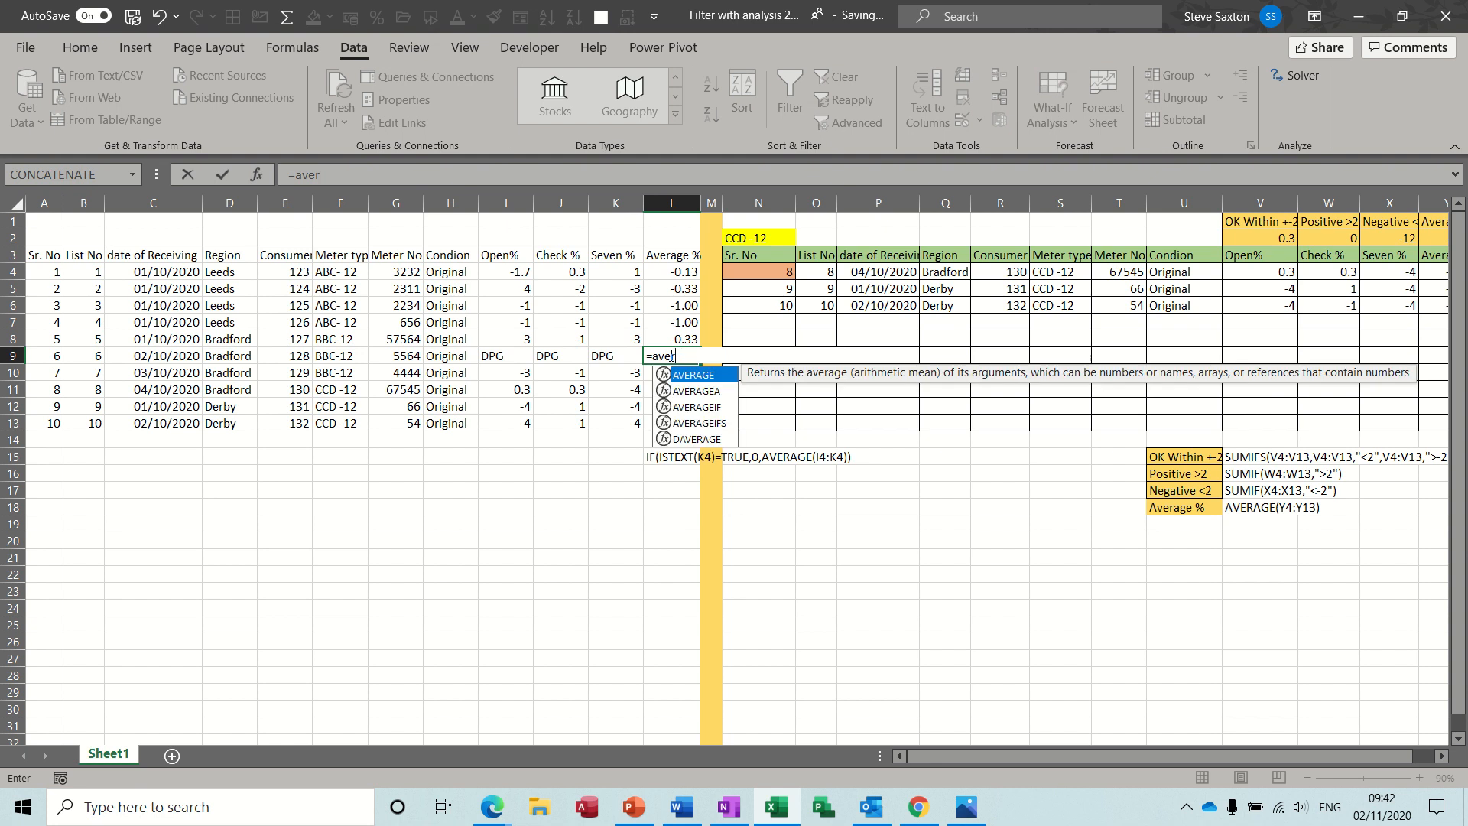
pyautogui.write('age(')
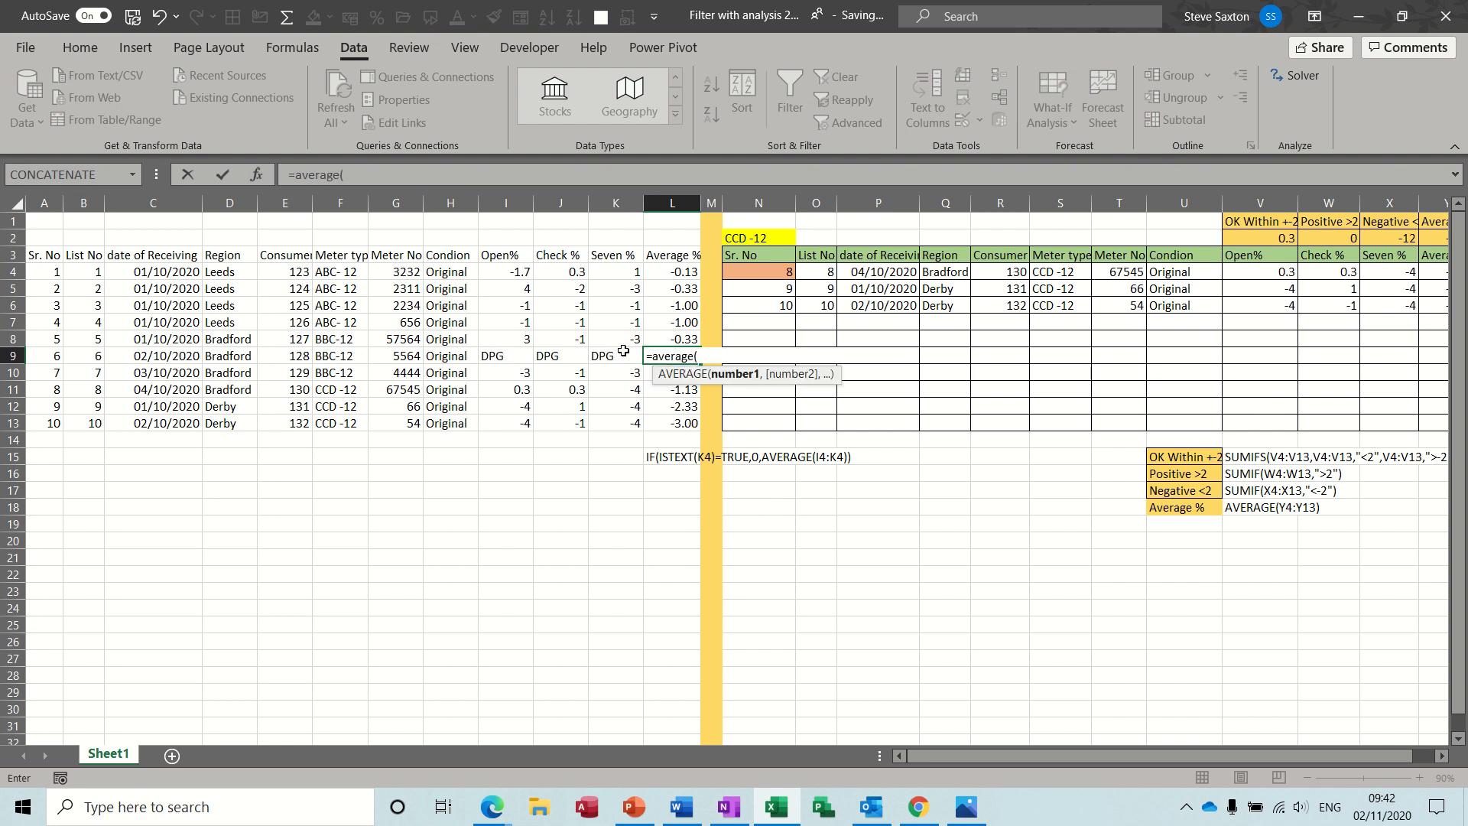
pyautogui.moveTo(503, 358); pyautogui.dragTo(606, 357)
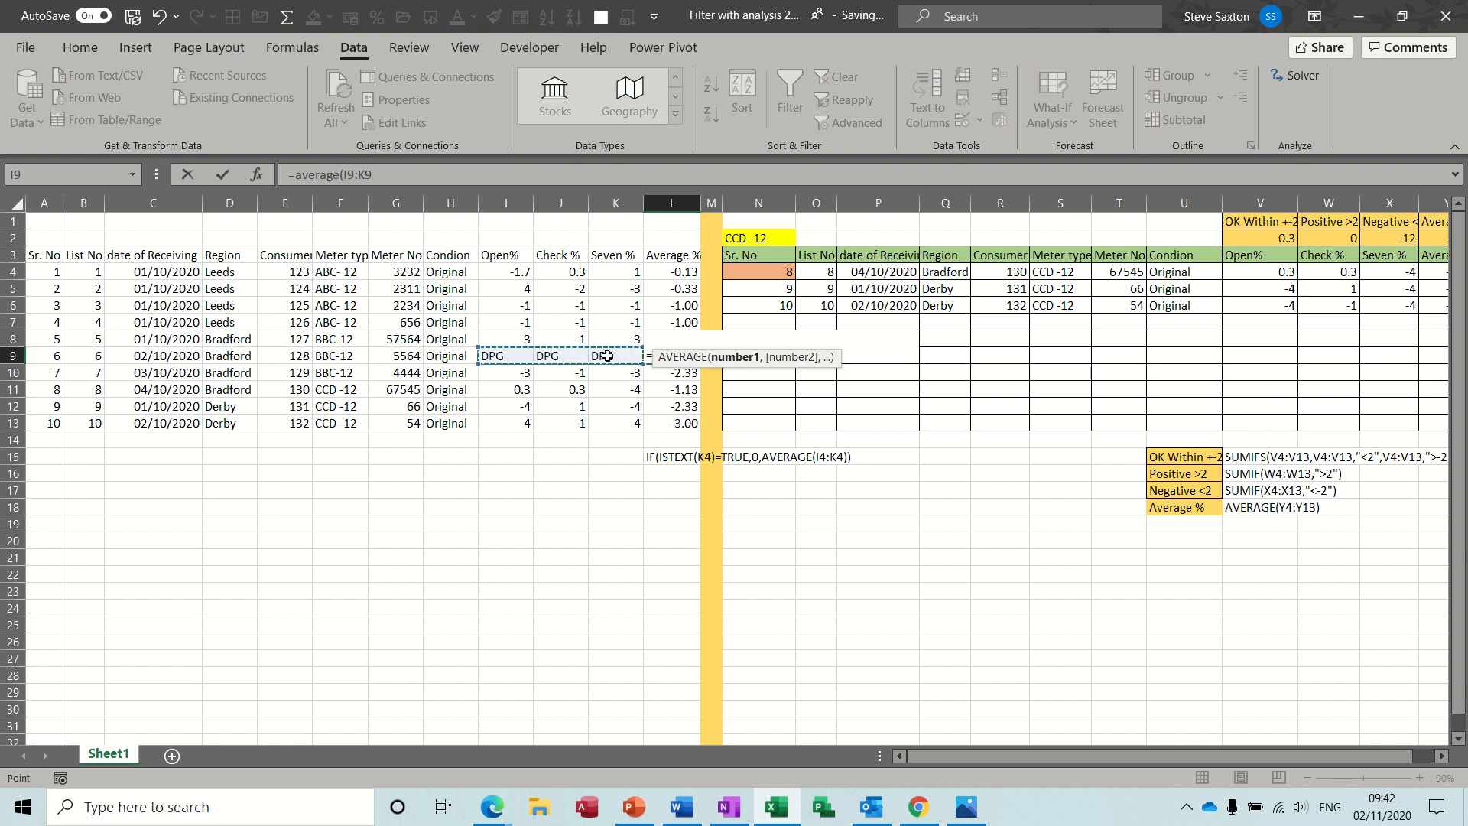
pyautogui.press('Return')
pyautogui.click(667, 357)
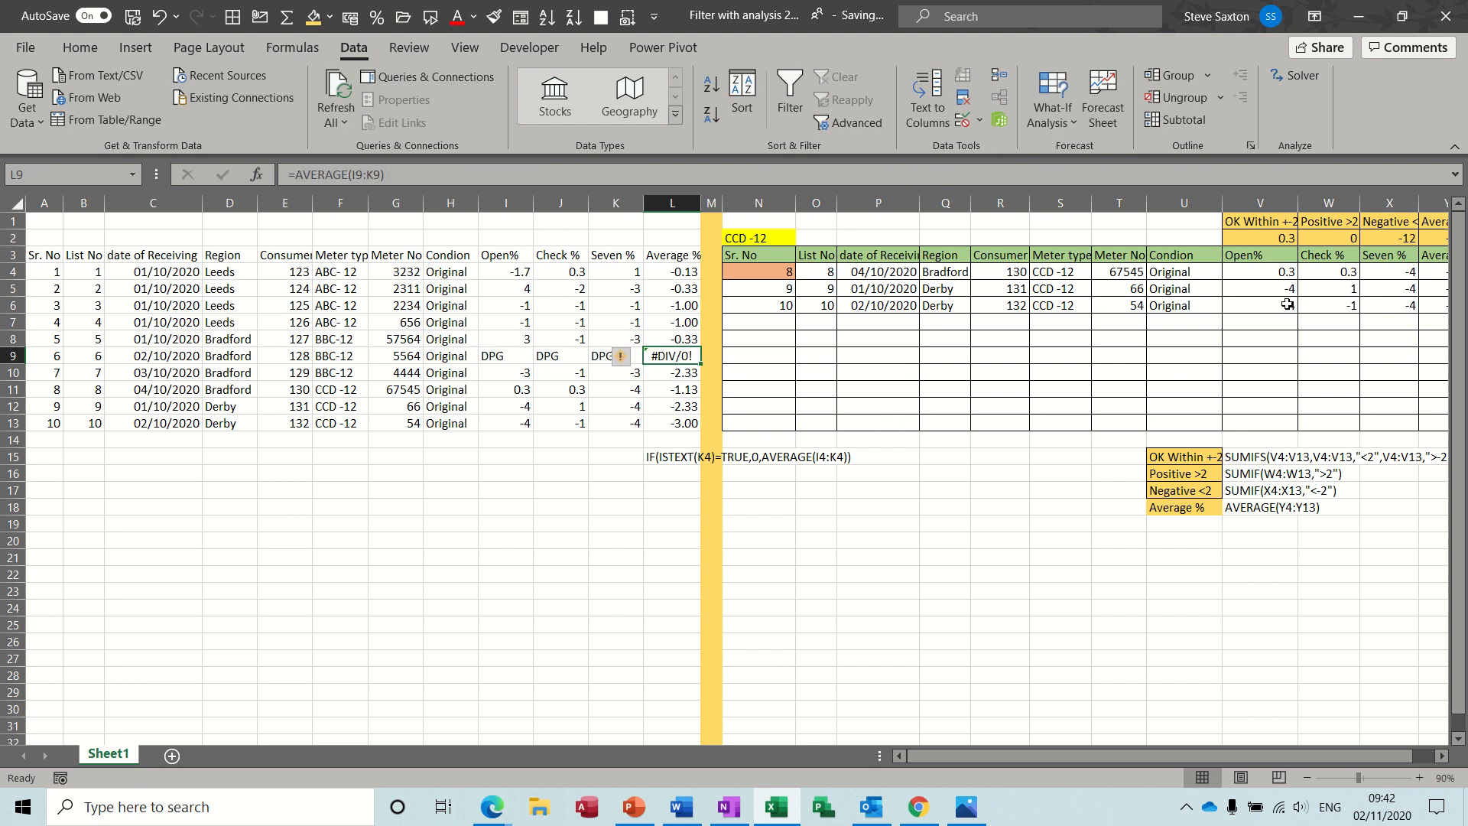
# - Choose BBC-12 as the meter type in cell N2 to update the filtered results table
pyautogui.click(780, 238)
pyautogui.click(804, 238)
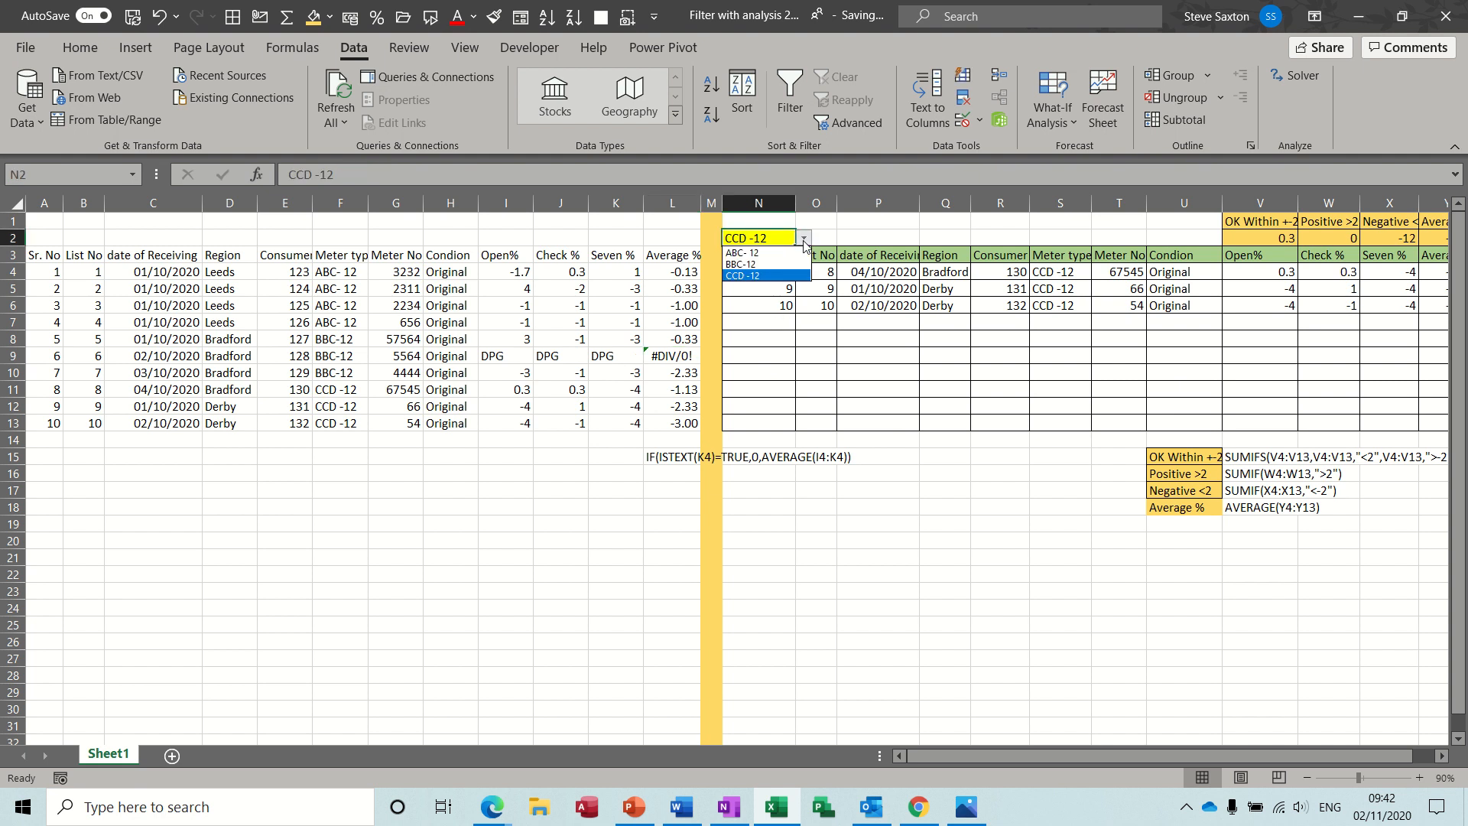
pyautogui.click(790, 267)
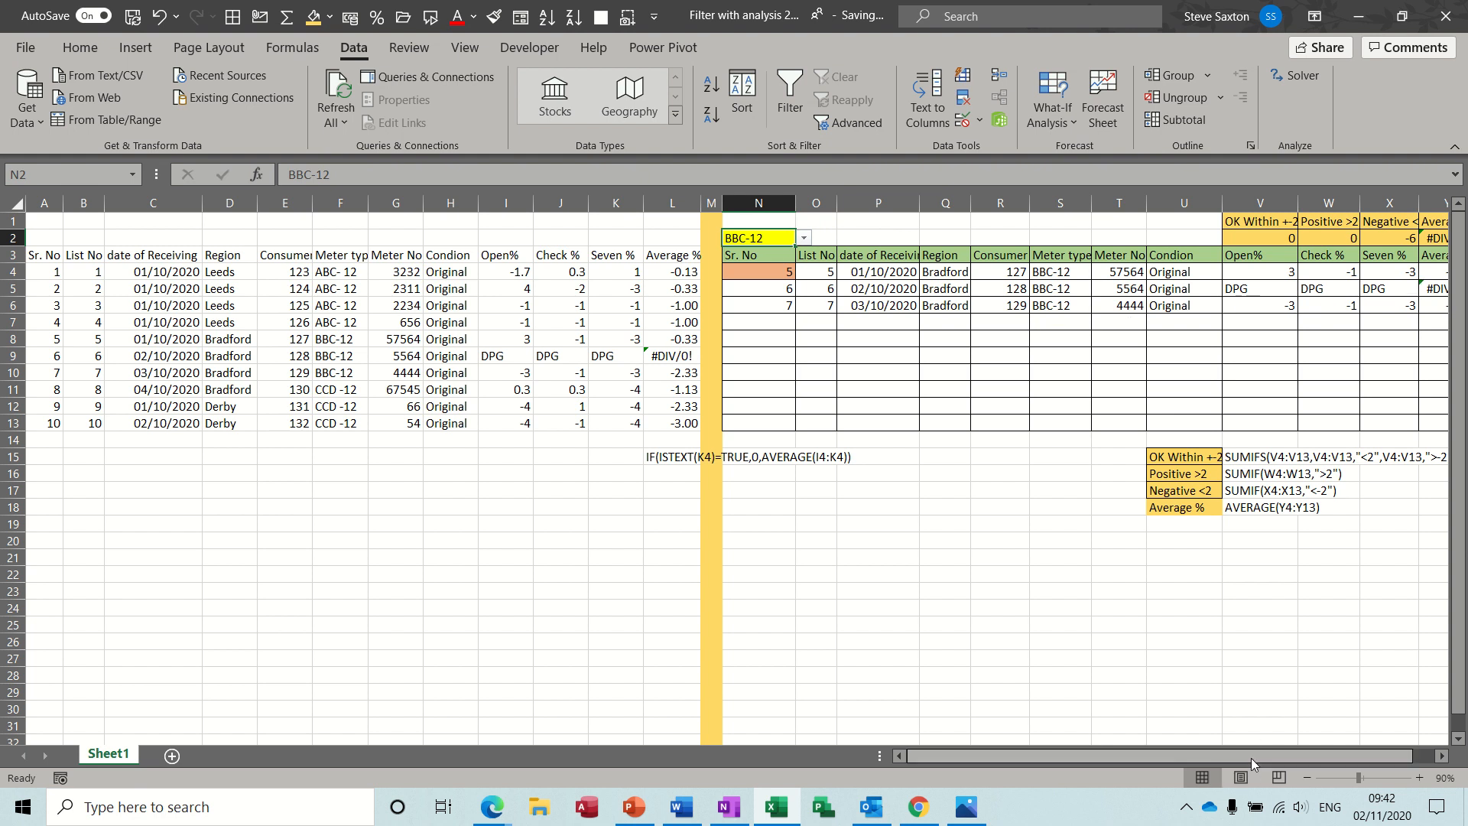
pyautogui.moveTo(1251, 759); pyautogui.dragTo(1213, 753)
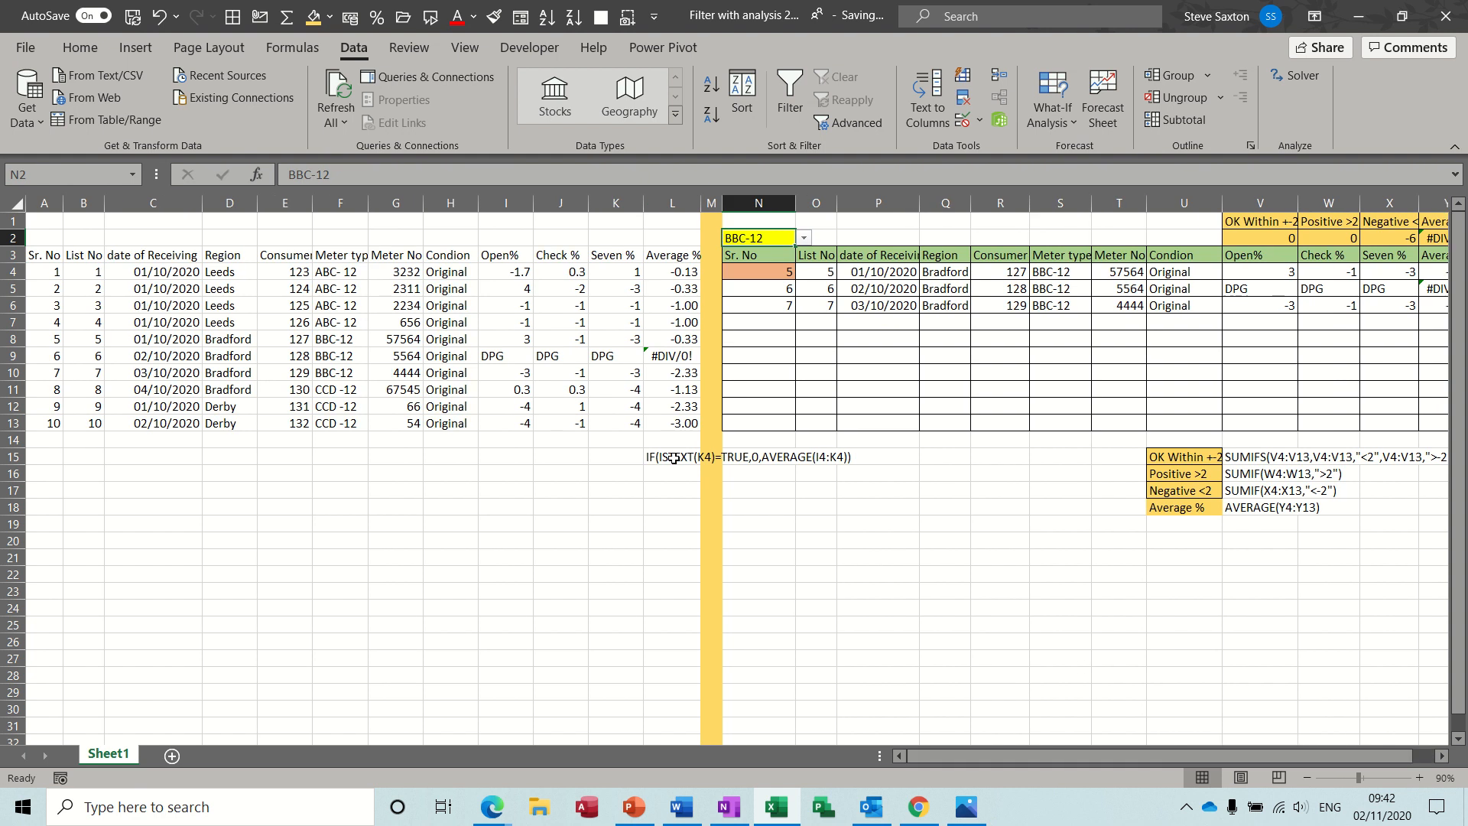
# - Fill the ISTEXT-based Average % formula from L8 down into L9
pyautogui.click(674, 343)
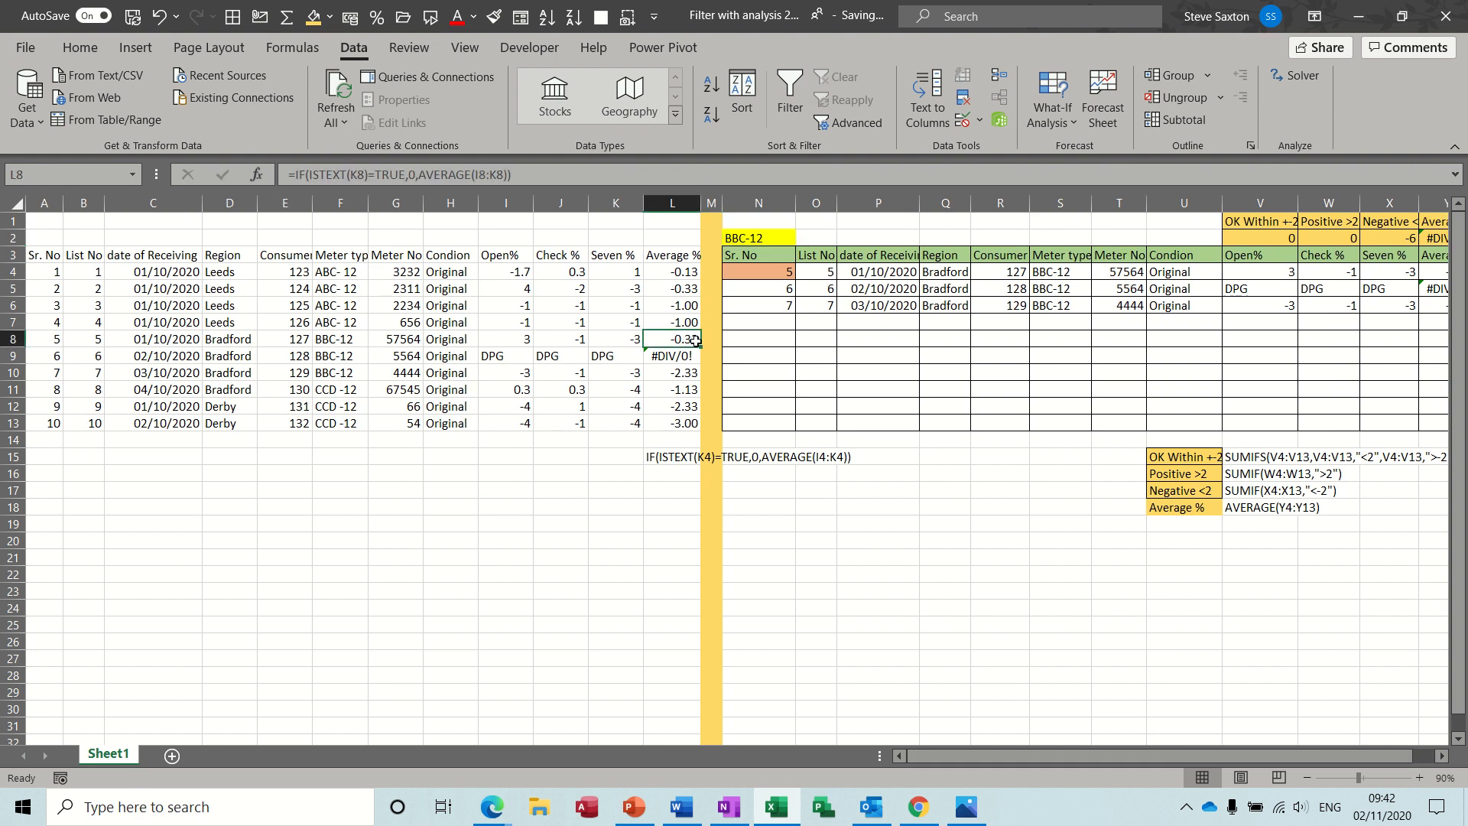
pyautogui.moveTo(701, 346); pyautogui.dragTo(701, 361)
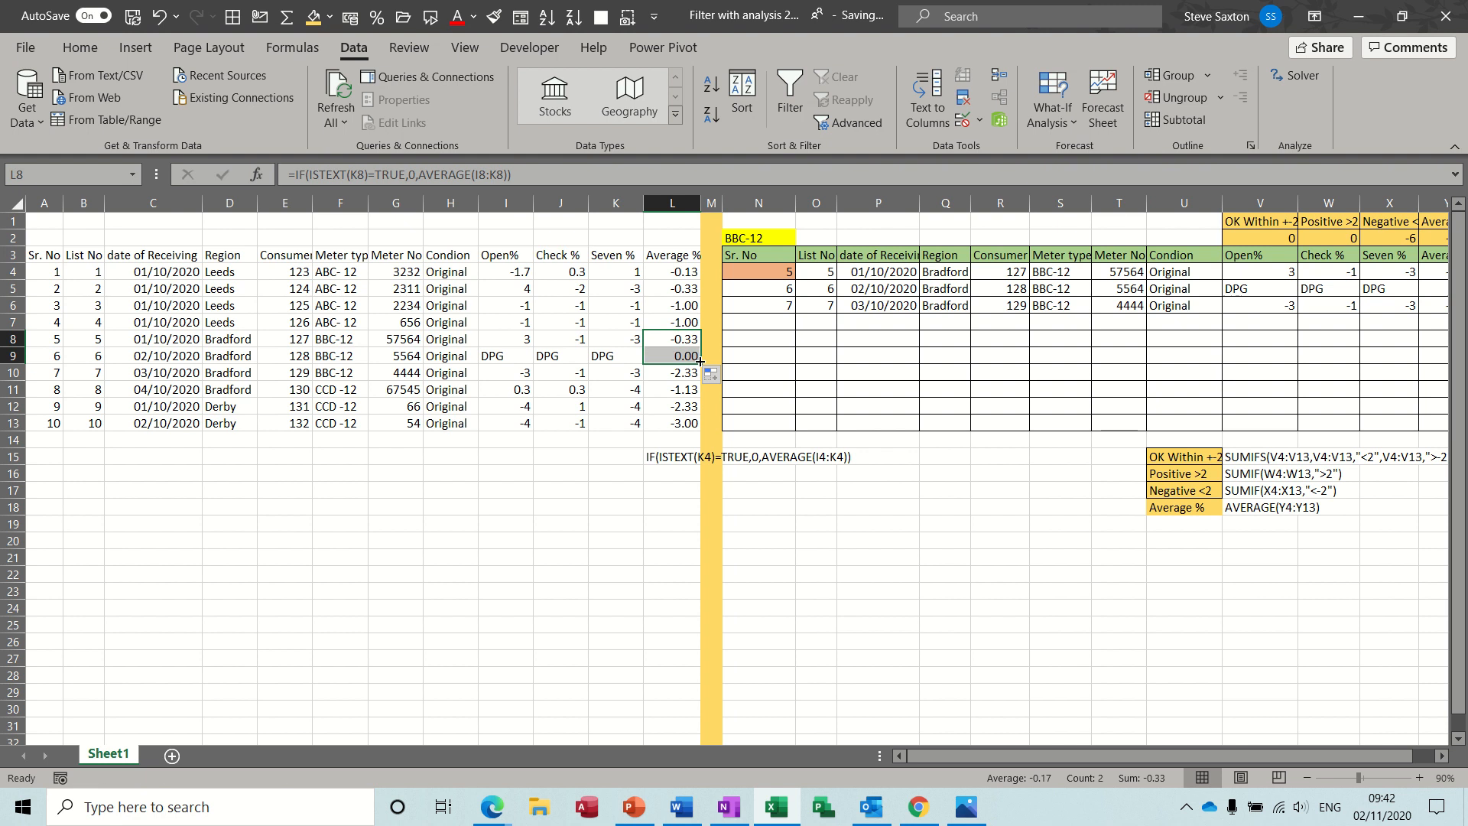
pyautogui.click(668, 353)
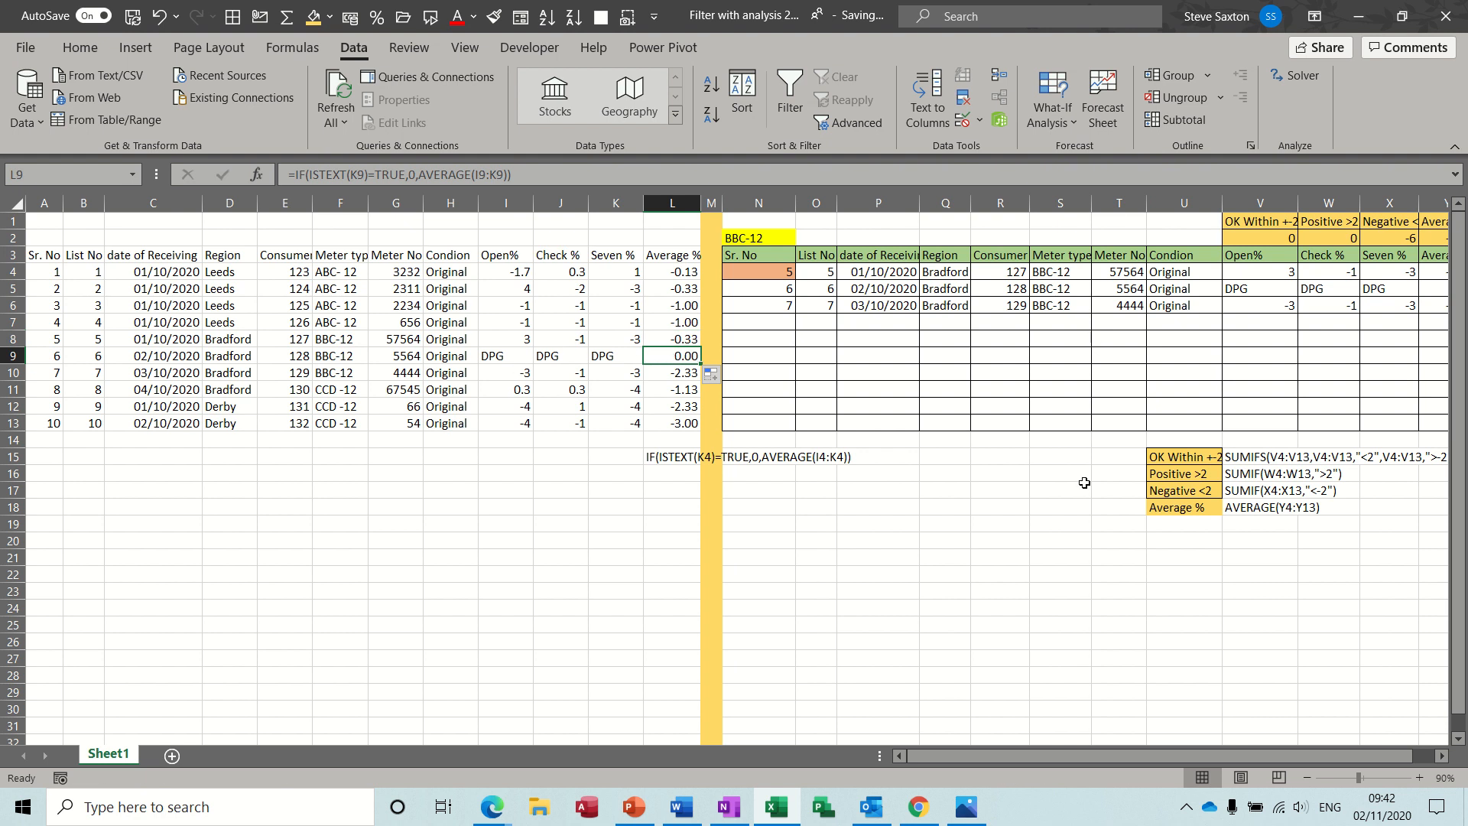
# - Examine the BBC-12 results table with its Average % column and the FILTER formula in N4
pyautogui.moveTo(1026, 754); pyautogui.dragTo(1061, 754)
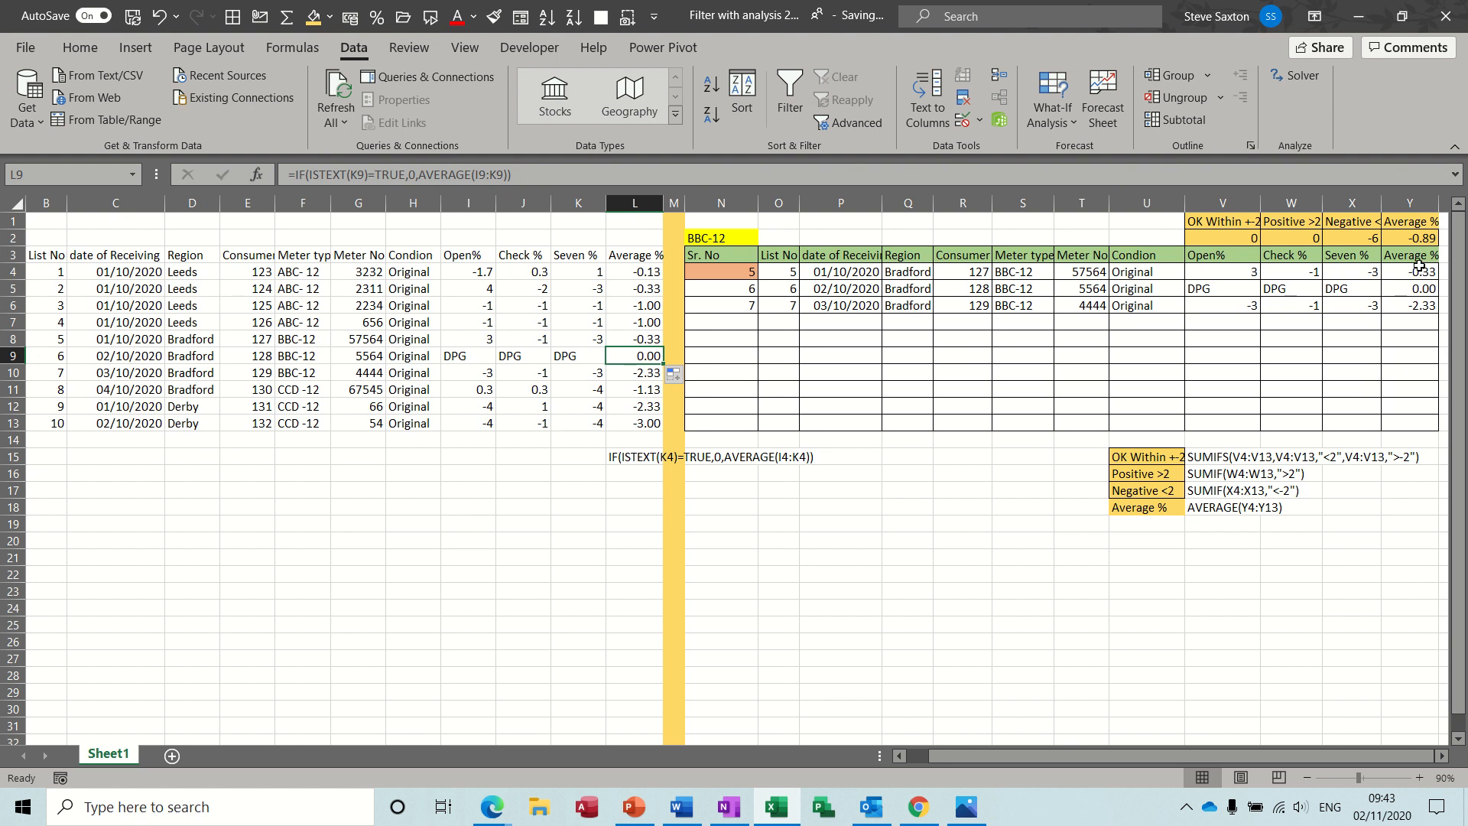
pyautogui.moveTo(1084, 754); pyautogui.dragTo(1057, 754)
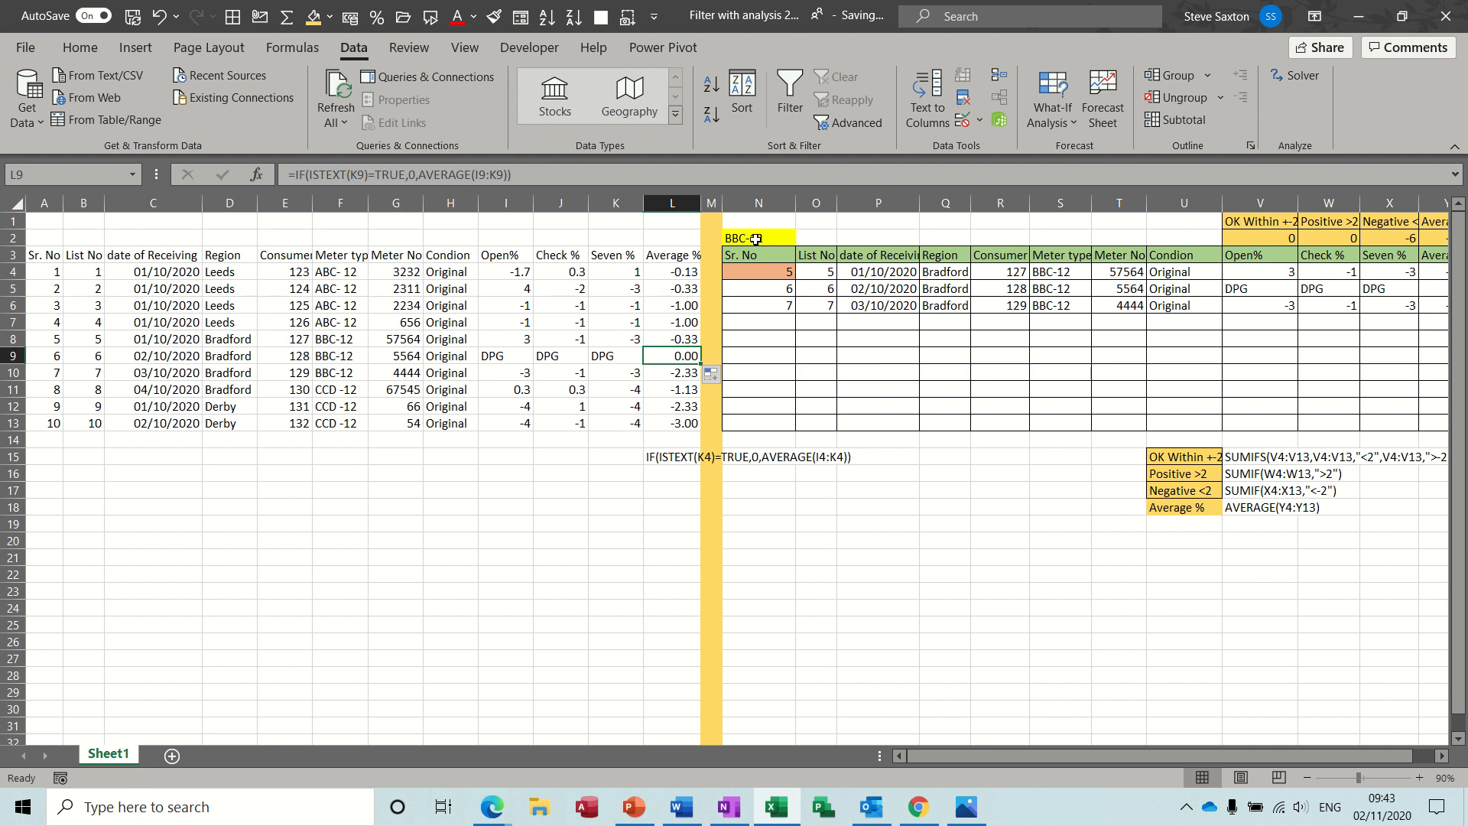
pyautogui.moveTo(756, 240); pyautogui.dragTo(1273, 419)
pyautogui.click(192, 287)
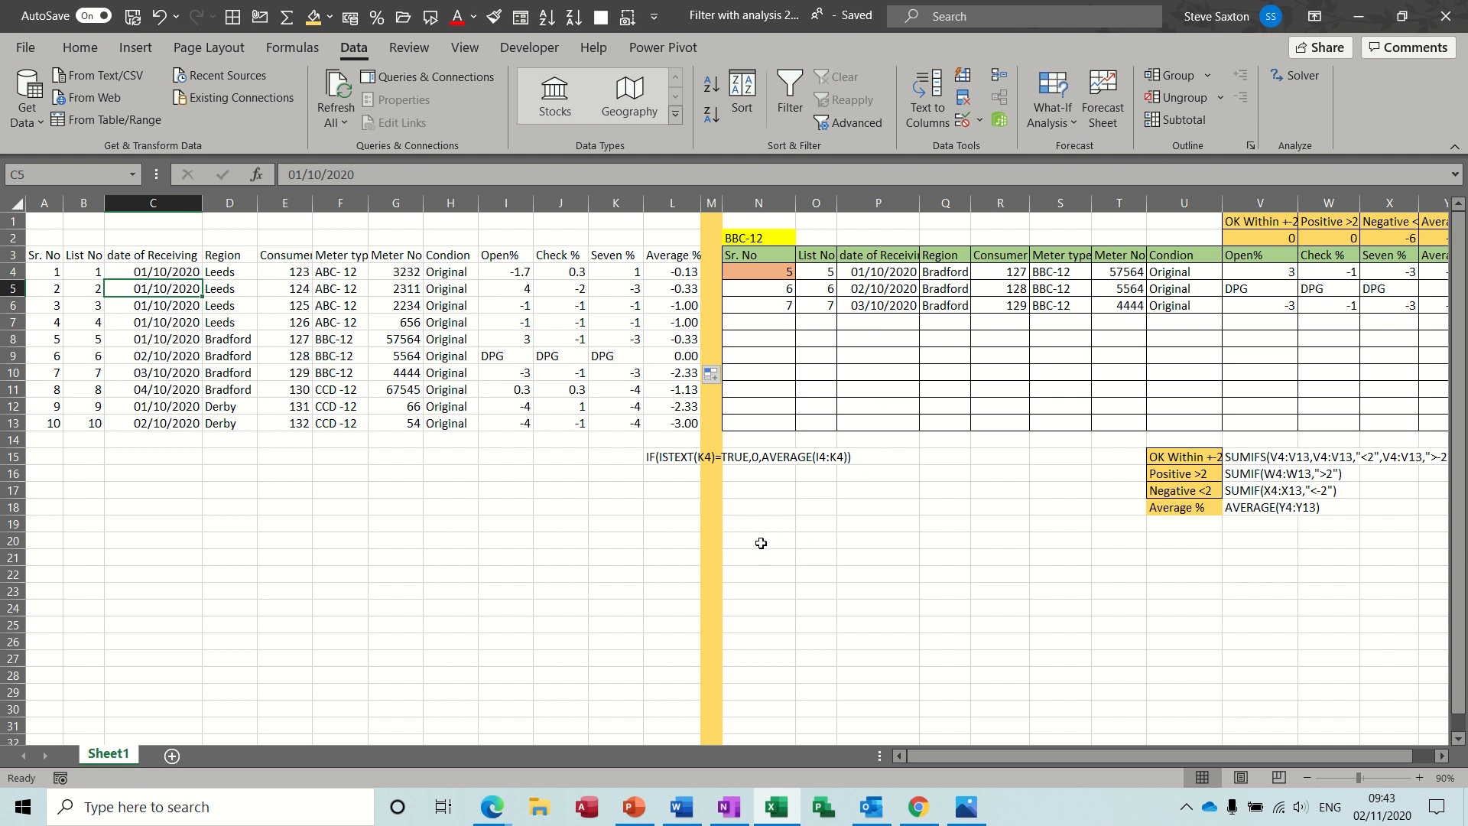
pyautogui.click(747, 271)
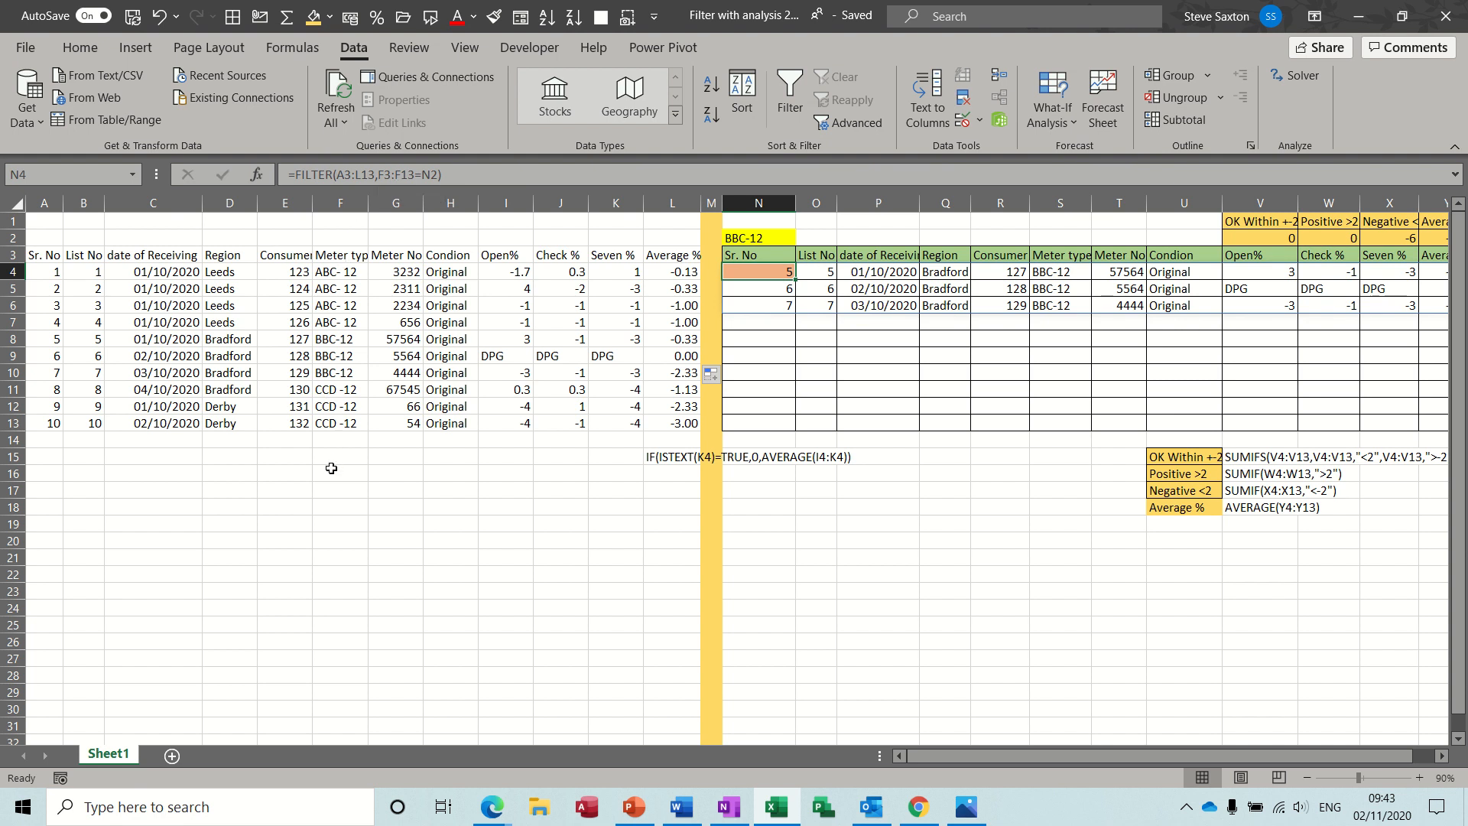
# - Review the data validation list settings and source entries behind the meter-type dropdown in N2
pyautogui.click(774, 238)
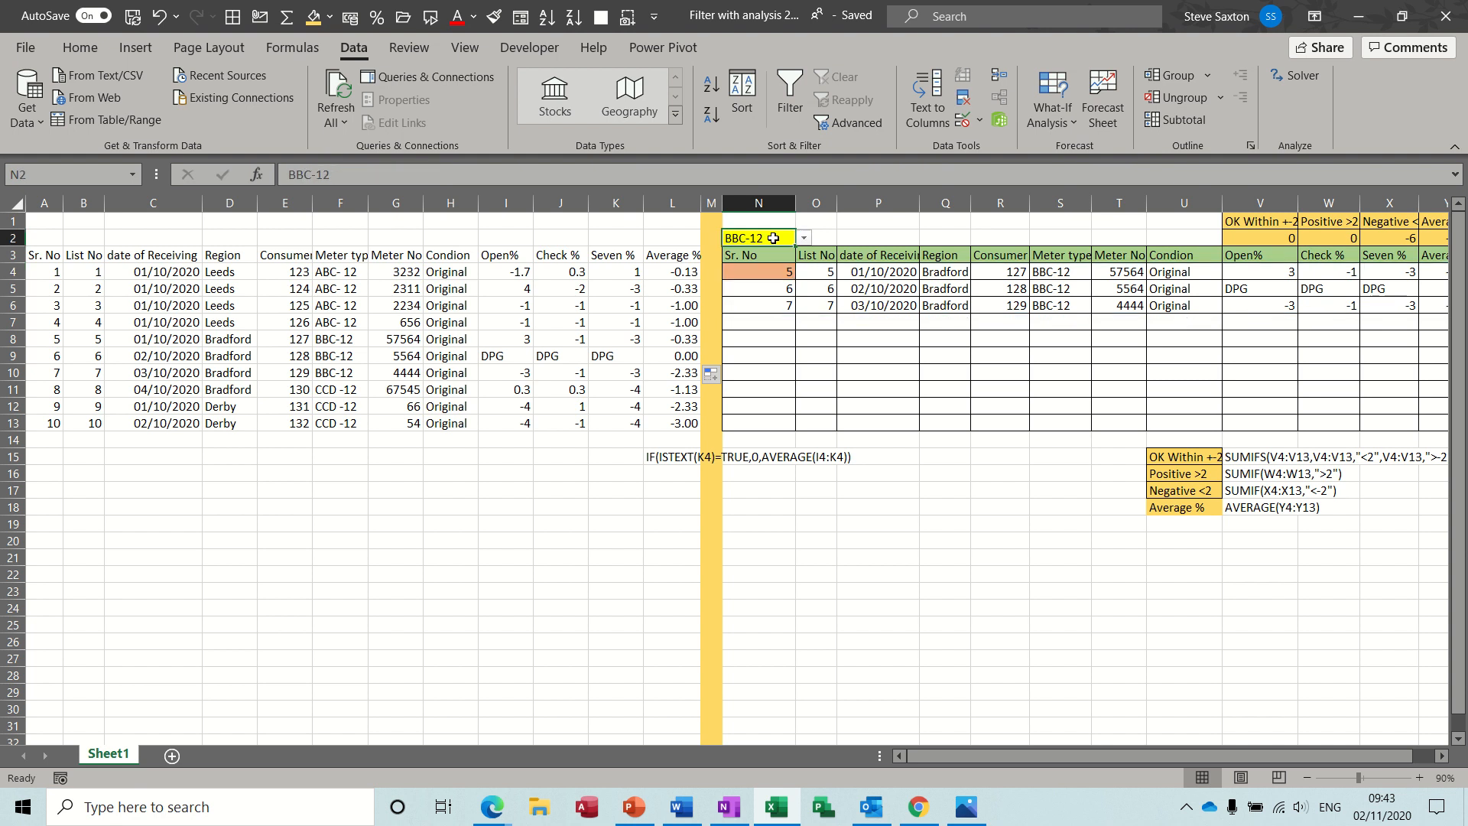
pyautogui.click(979, 122)
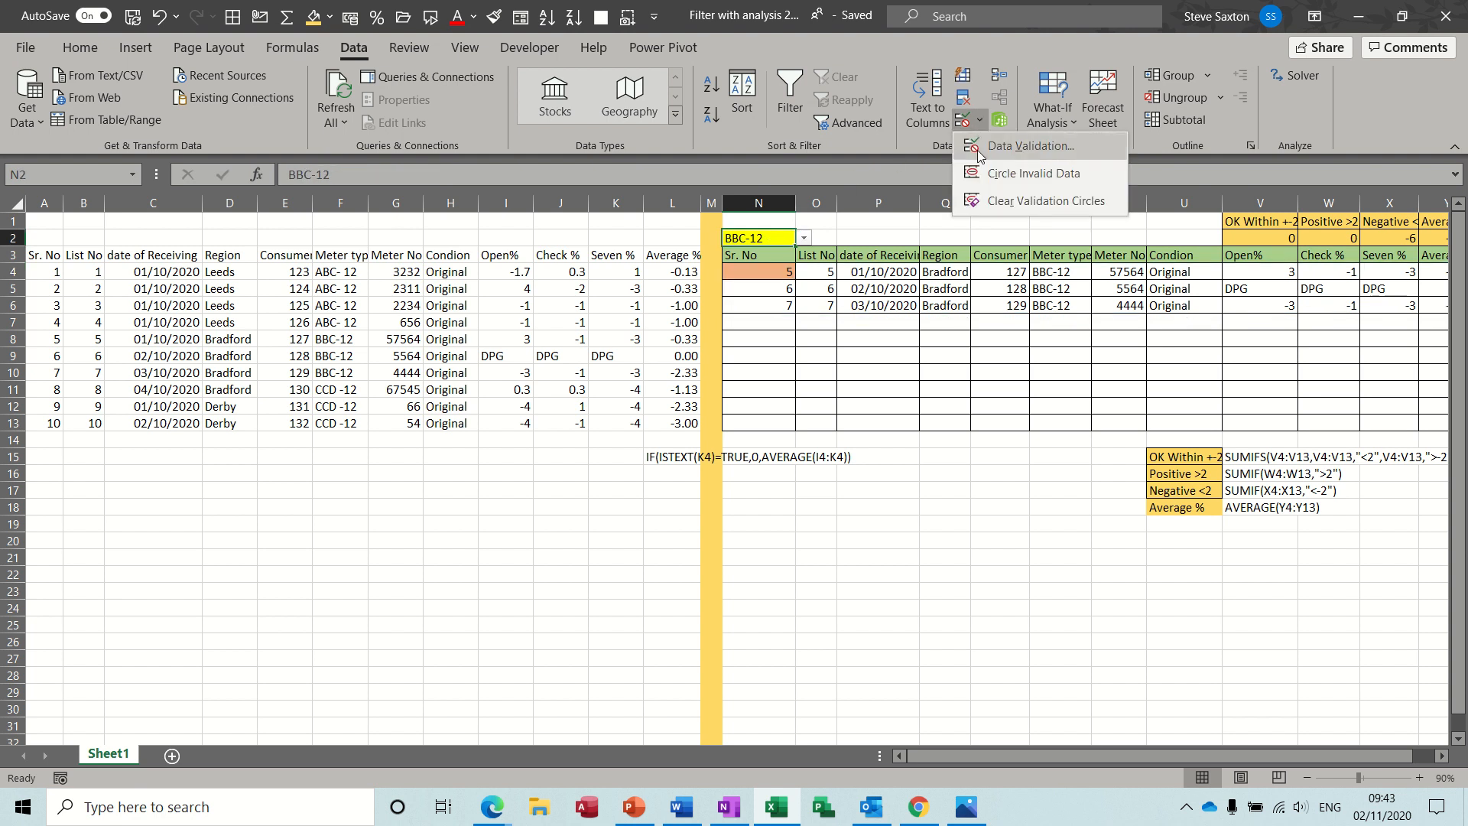
pyautogui.click(979, 148)
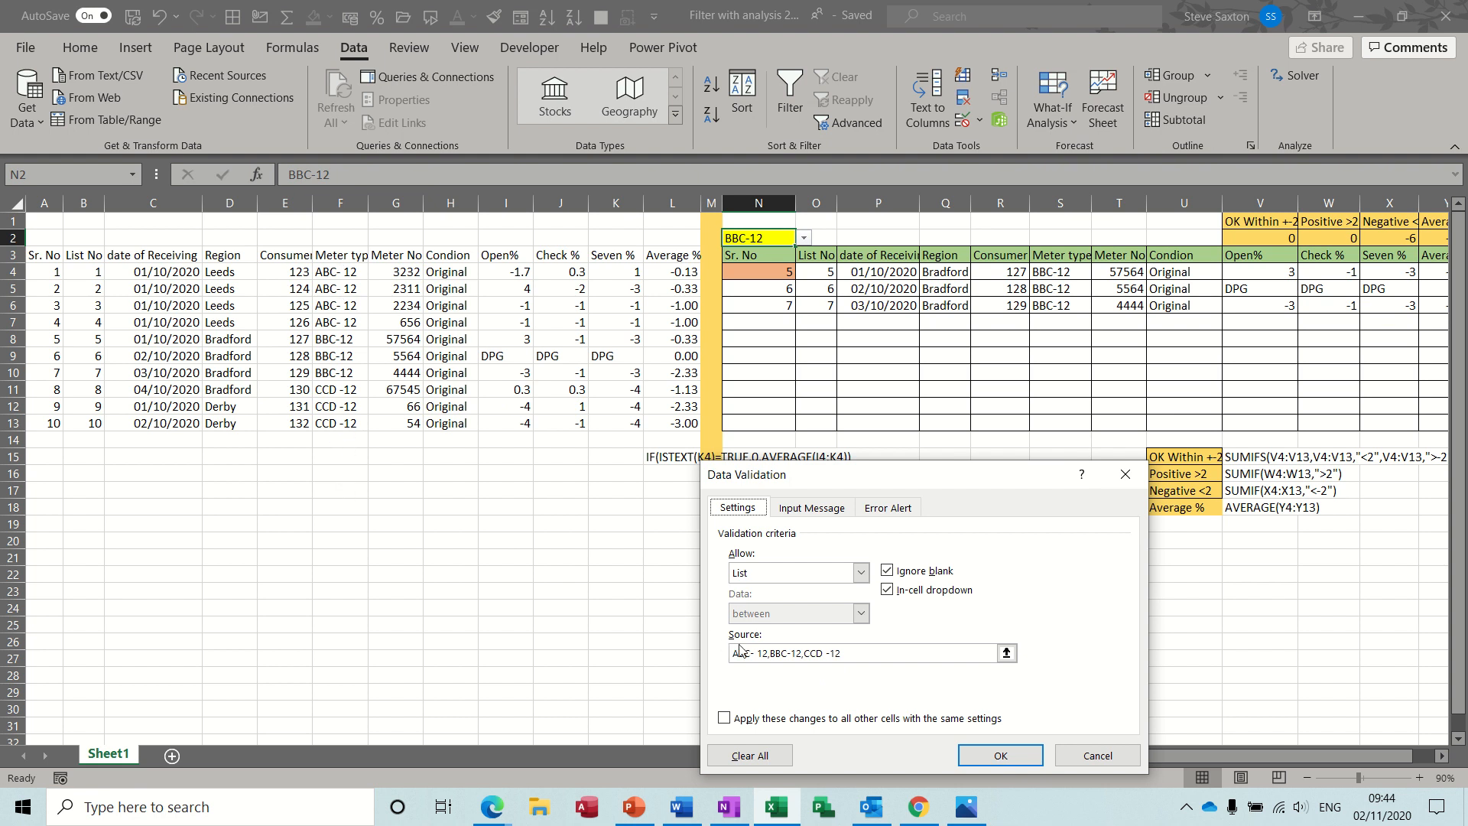
pyautogui.click(998, 755)
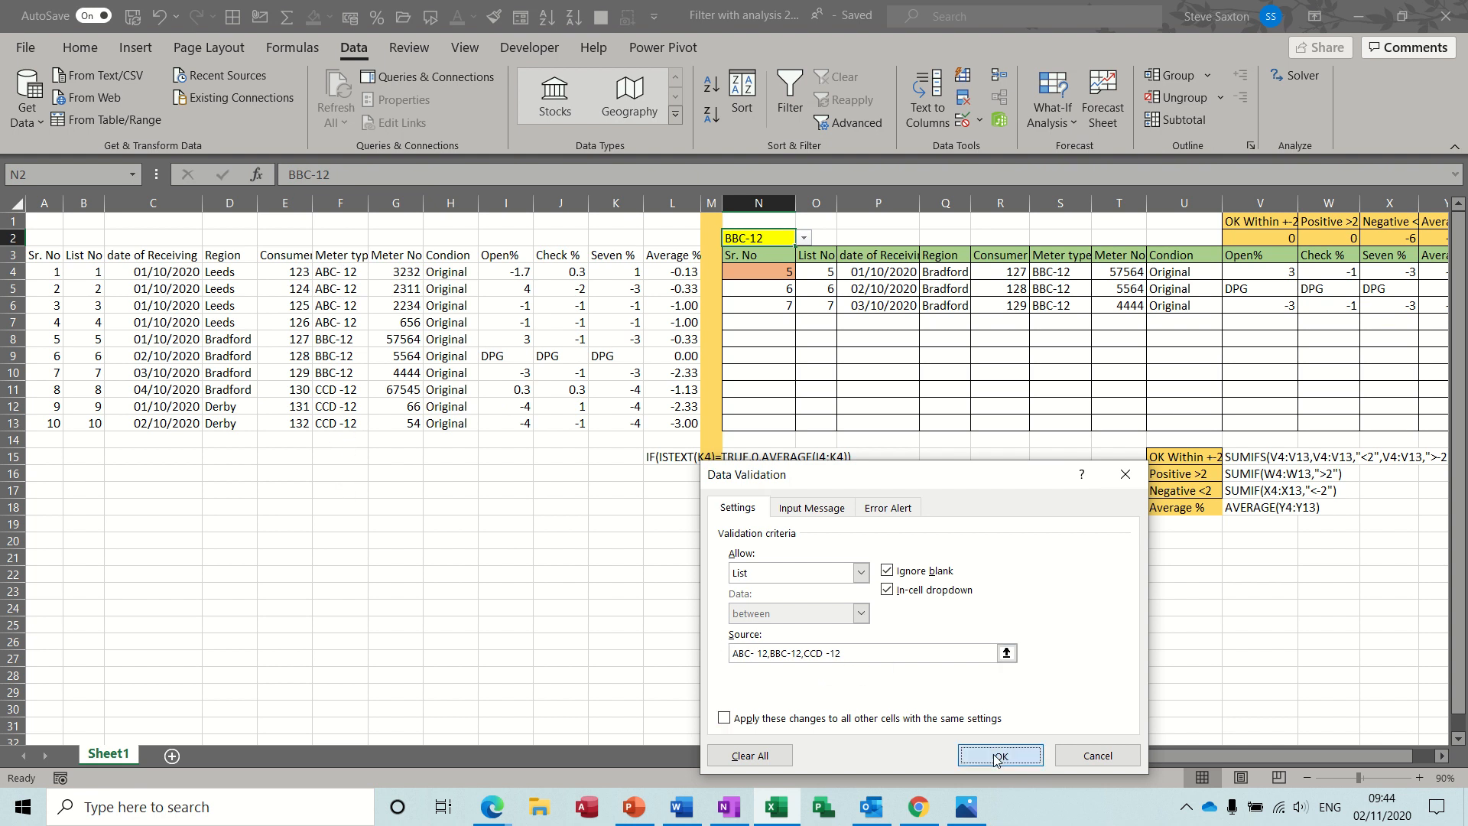
# - Switch the meter type in N2 to CCD -12 and after that to ABC- 12 to refresh the filtered table
pyautogui.click(805, 239)
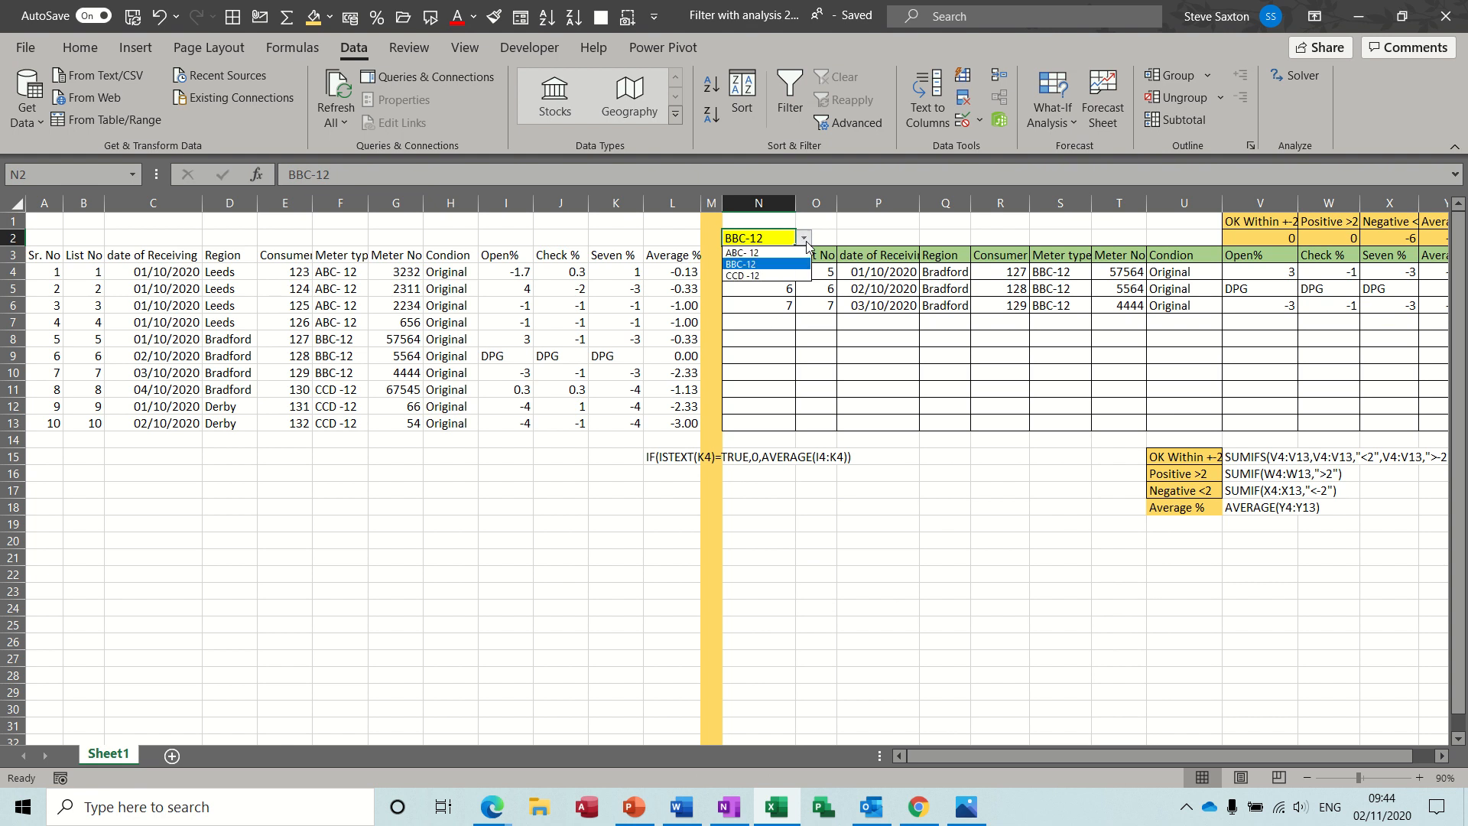
pyautogui.click(767, 276)
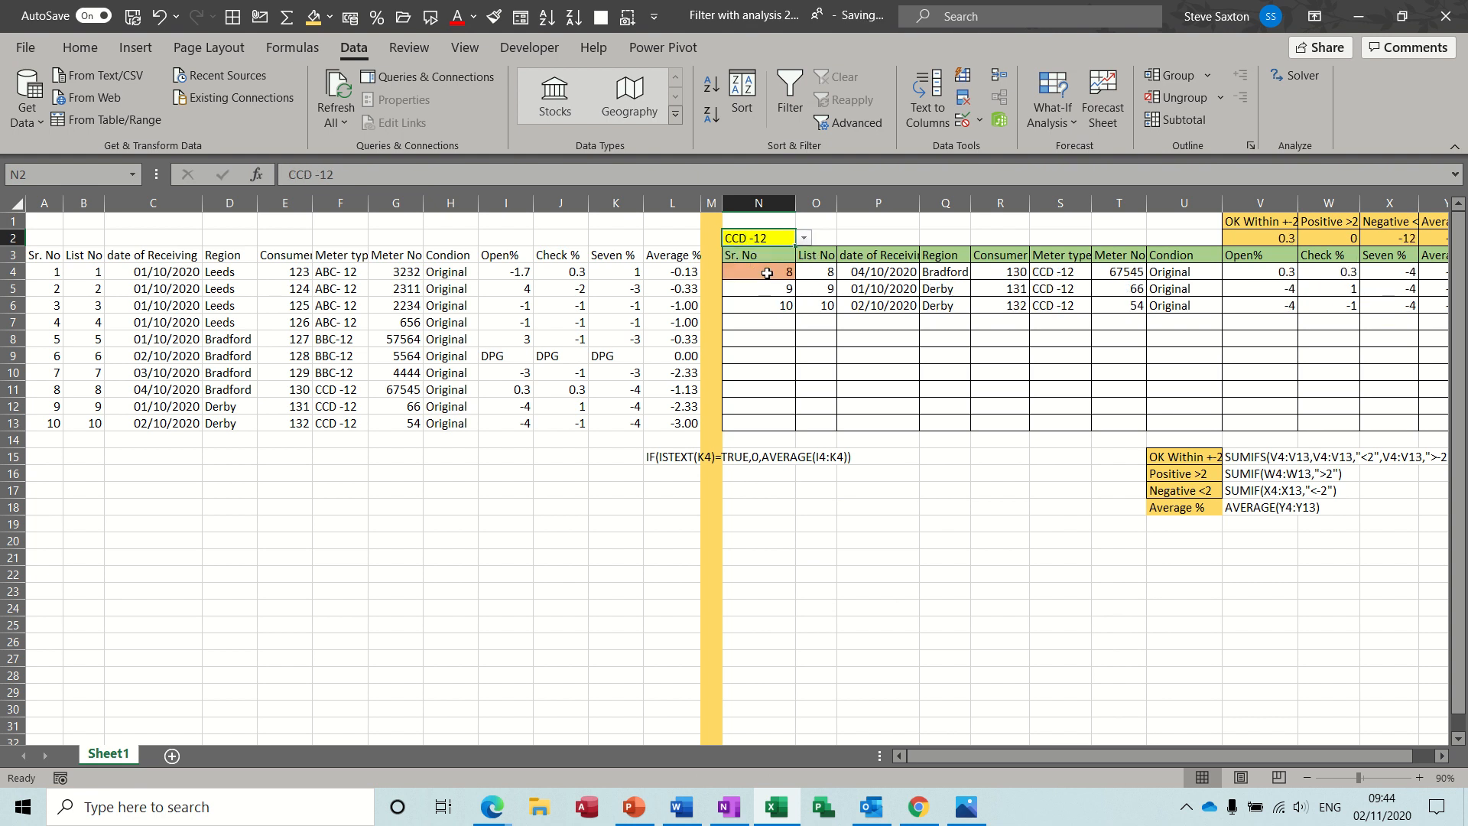
pyautogui.click(805, 239)
pyautogui.click(764, 249)
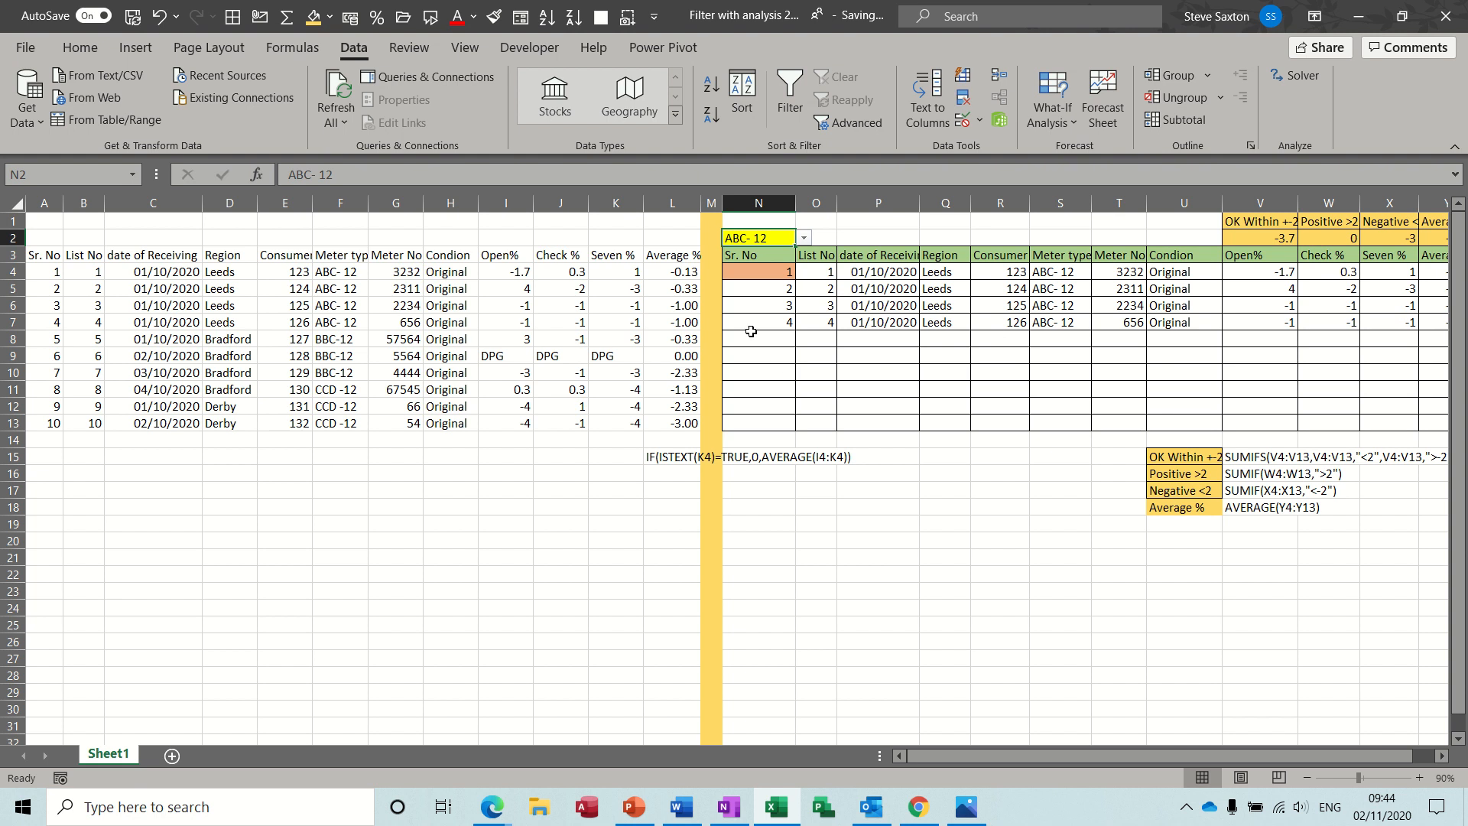
# - Clear the FILTER formula from N4 to empty the results table
pyautogui.click(768, 273)
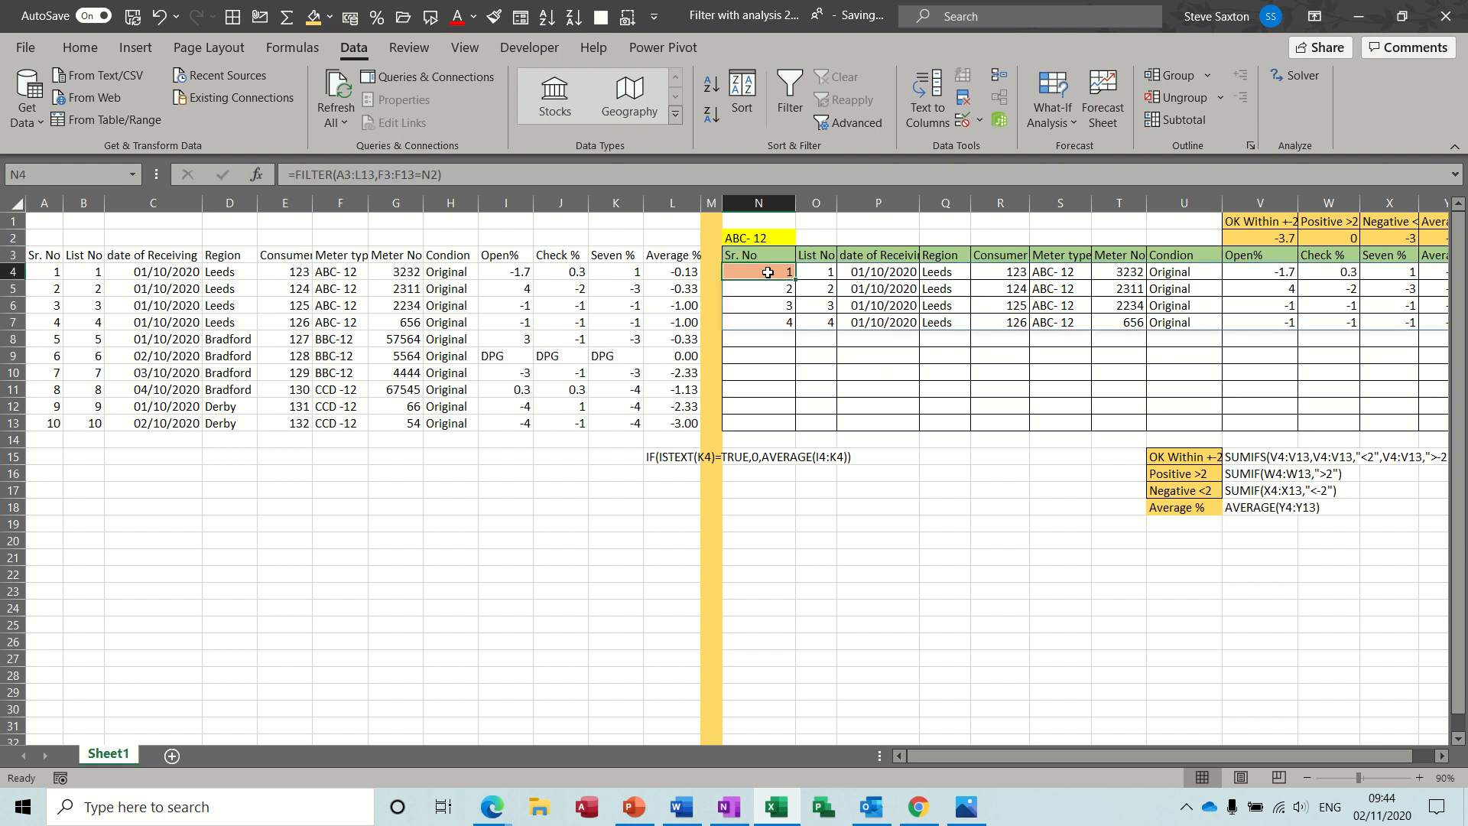
pyautogui.press('Delete')
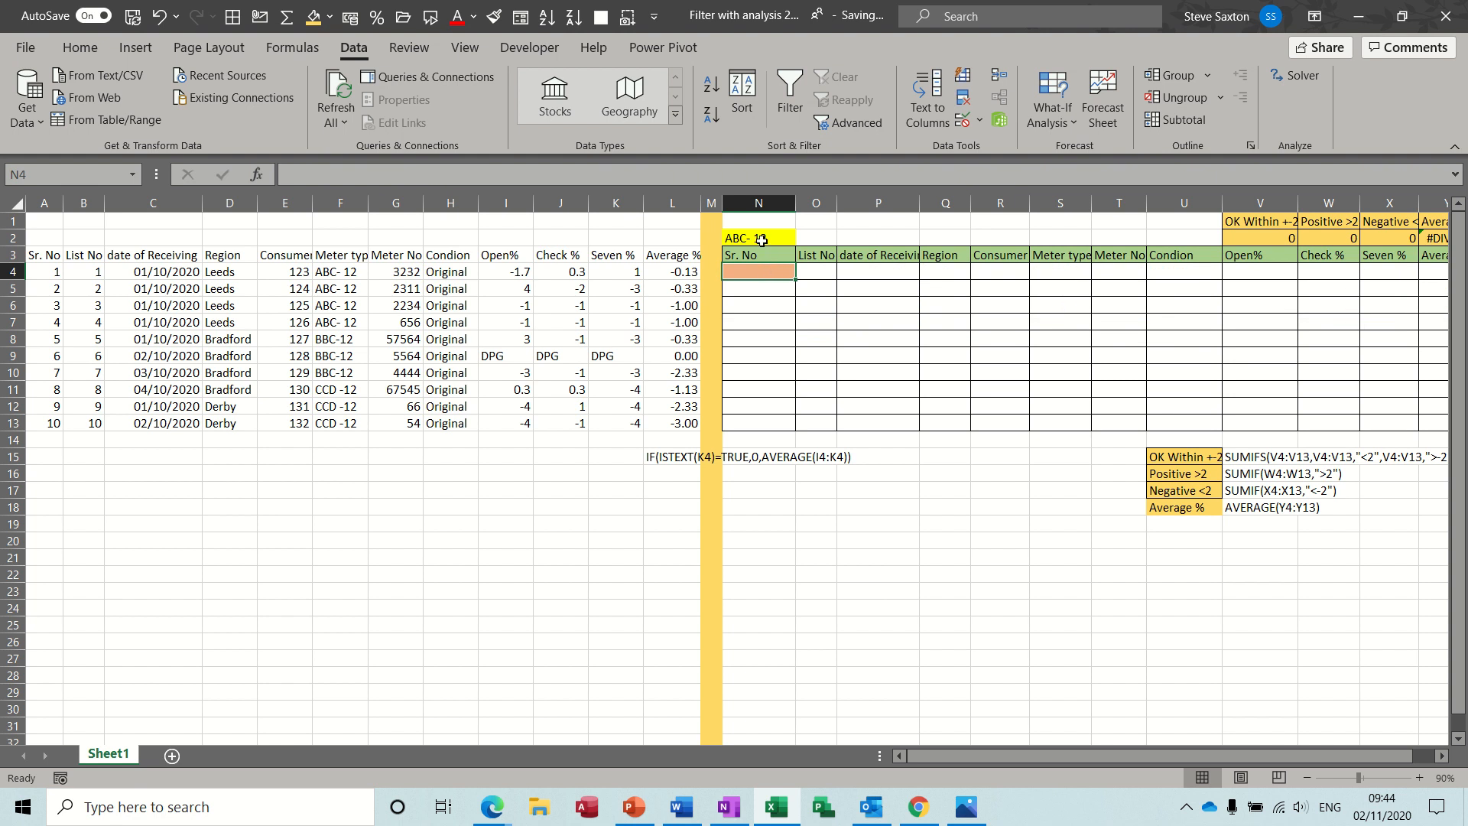
pyautogui.click(761, 239)
# - Enter =FILTER(A3:L13,F3:F13=N2) in N4 to return the rows matching the selected meter type
pyautogui.click(762, 272)
pyautogui.write('=filtr')
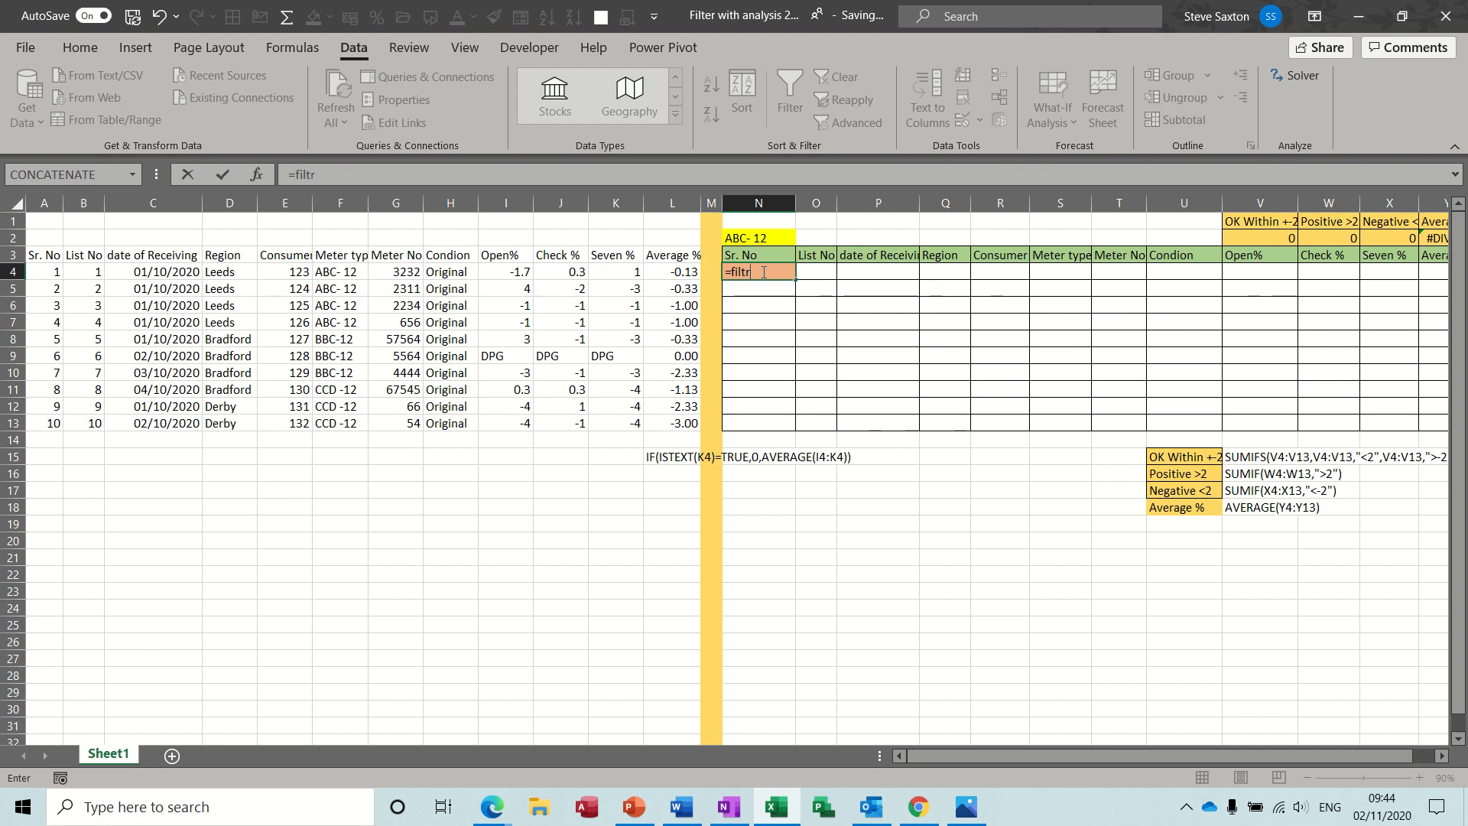
pyautogui.press('BackSpace')
pyautogui.write('er')
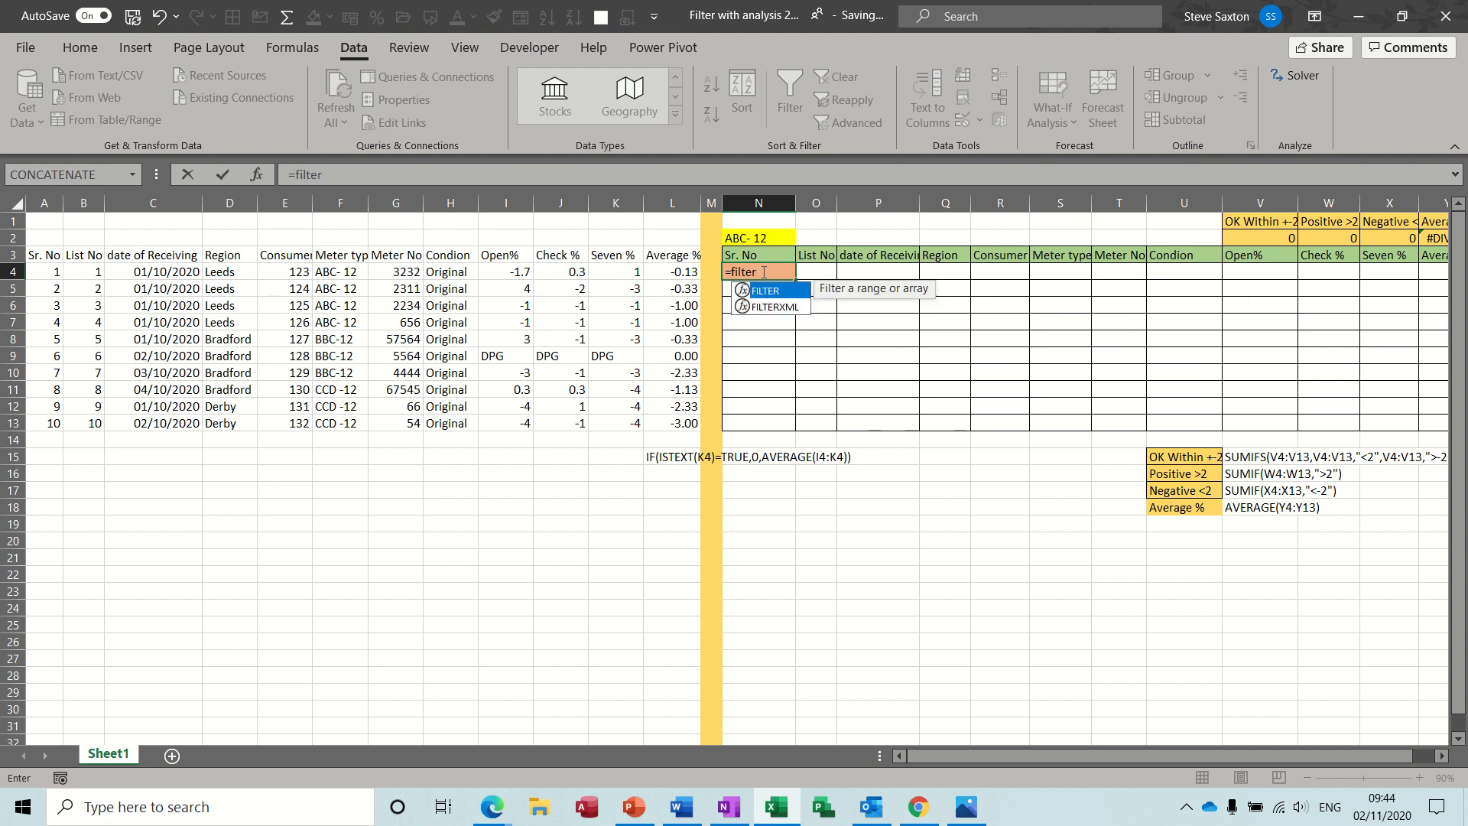
pyautogui.write('(')
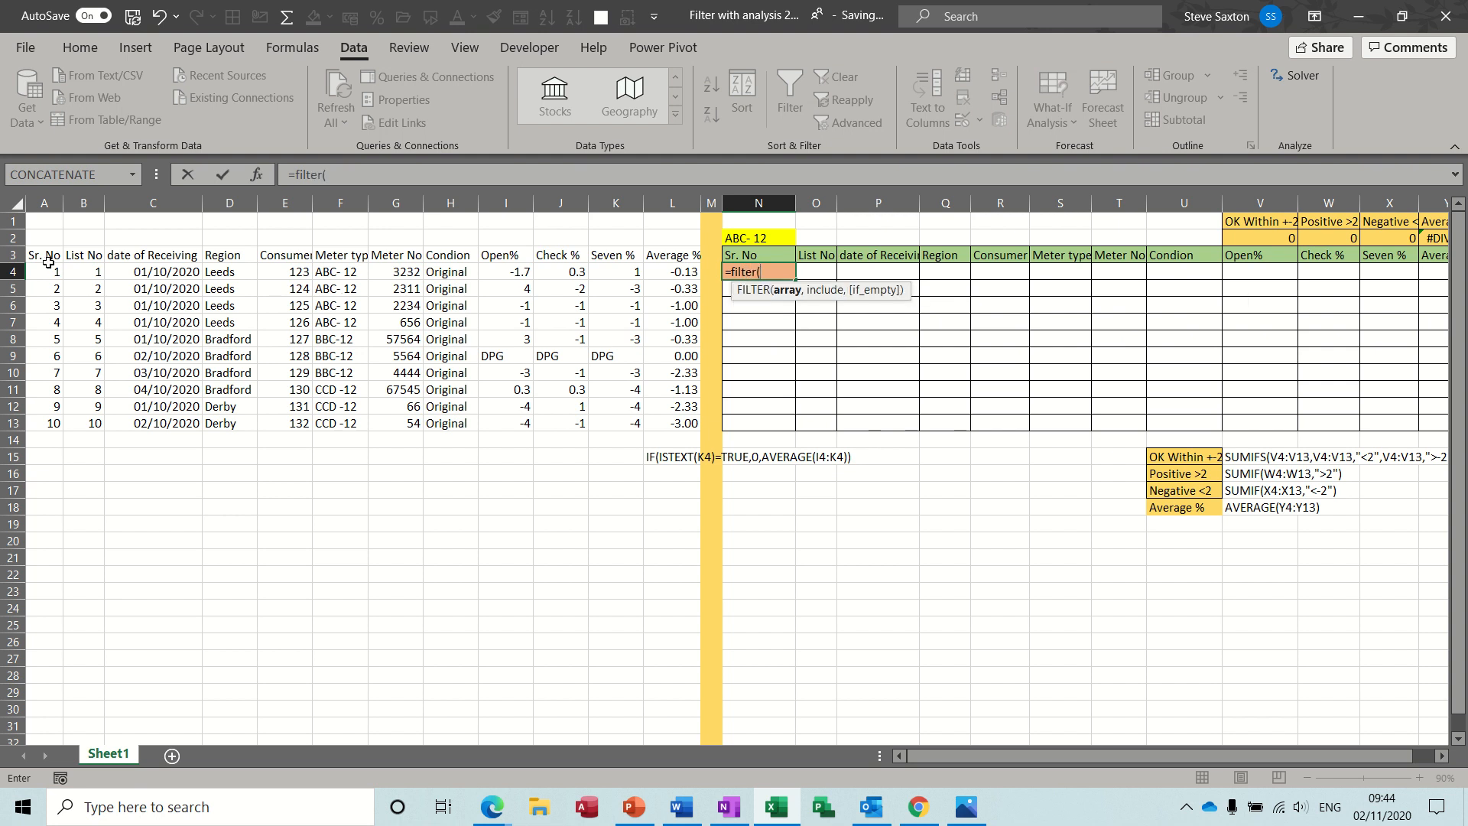
pyautogui.moveTo(42, 256); pyautogui.dragTo(667, 422)
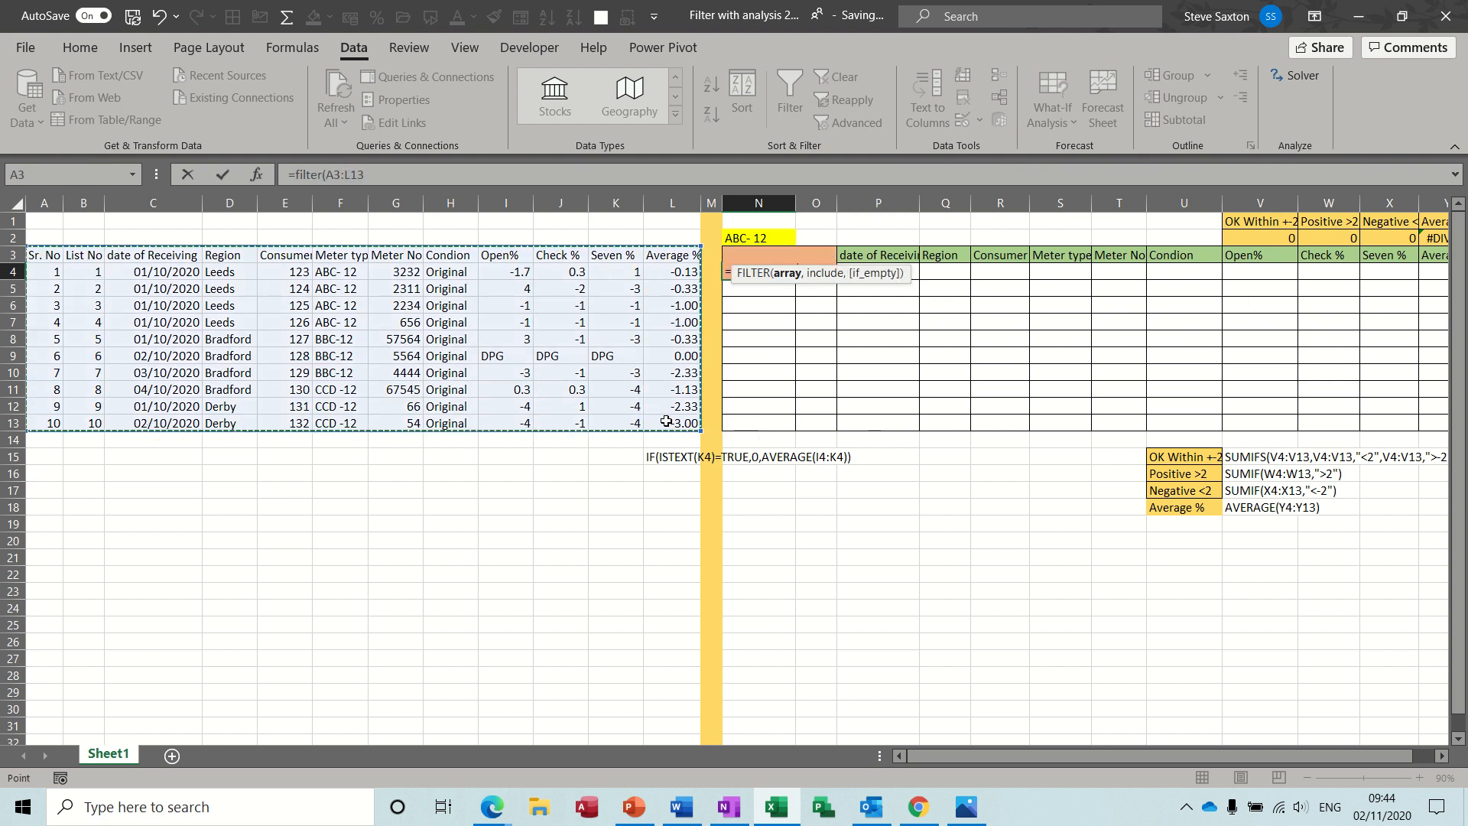
pyautogui.write(',')
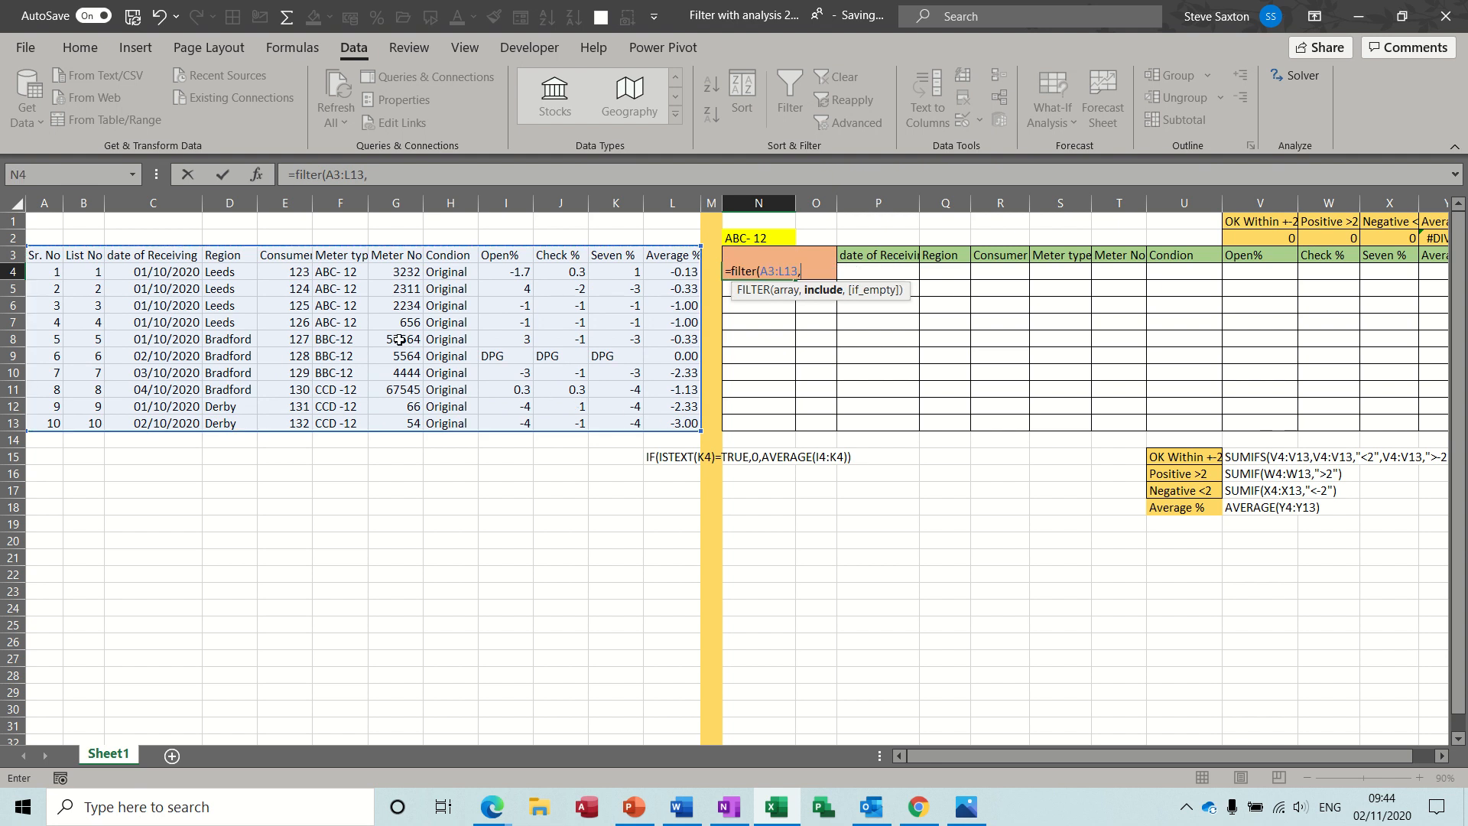
pyautogui.moveTo(344, 260); pyautogui.dragTo(341, 416)
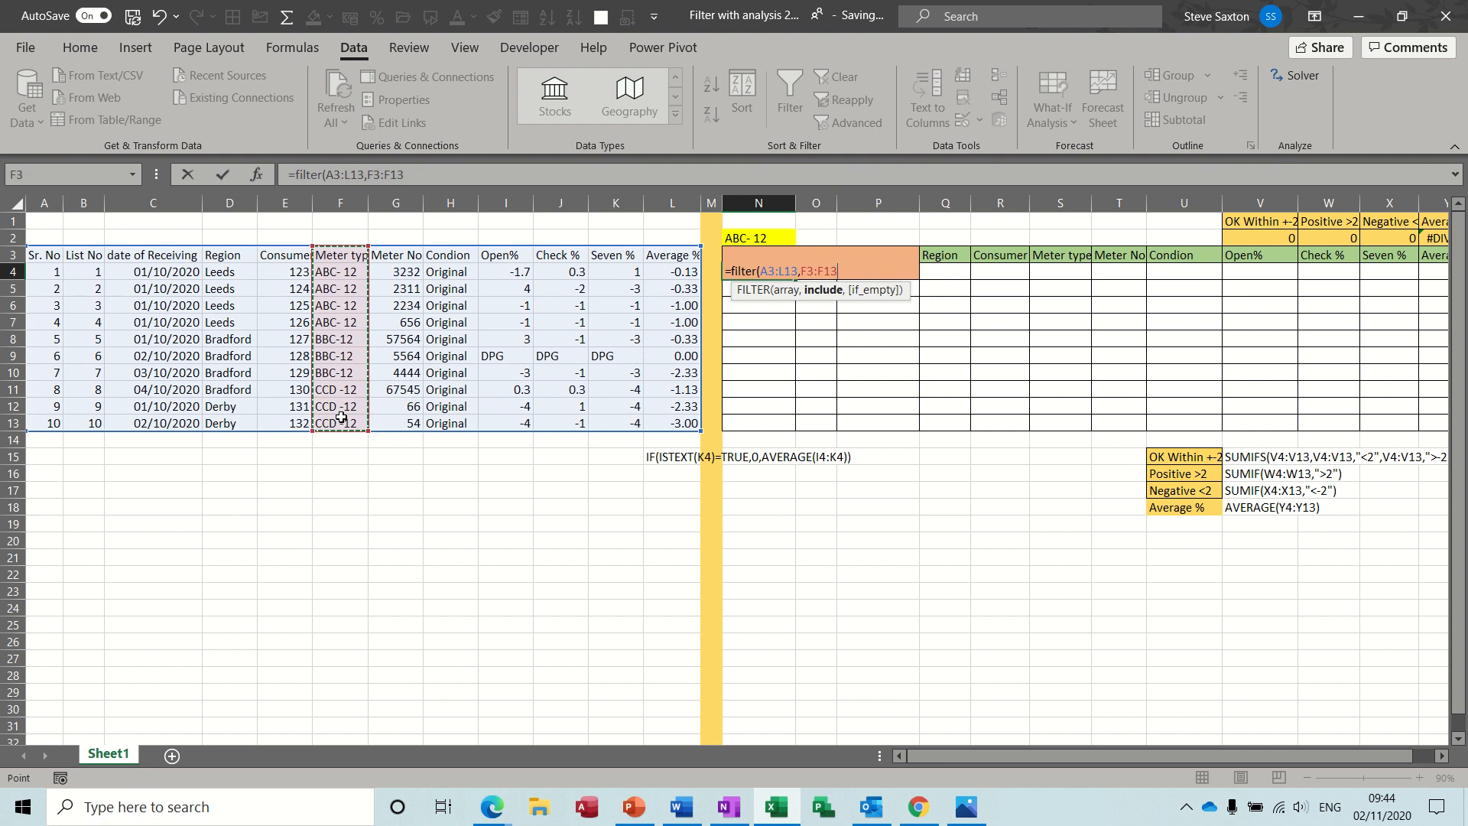
pyautogui.write('=')
pyautogui.click(757, 237)
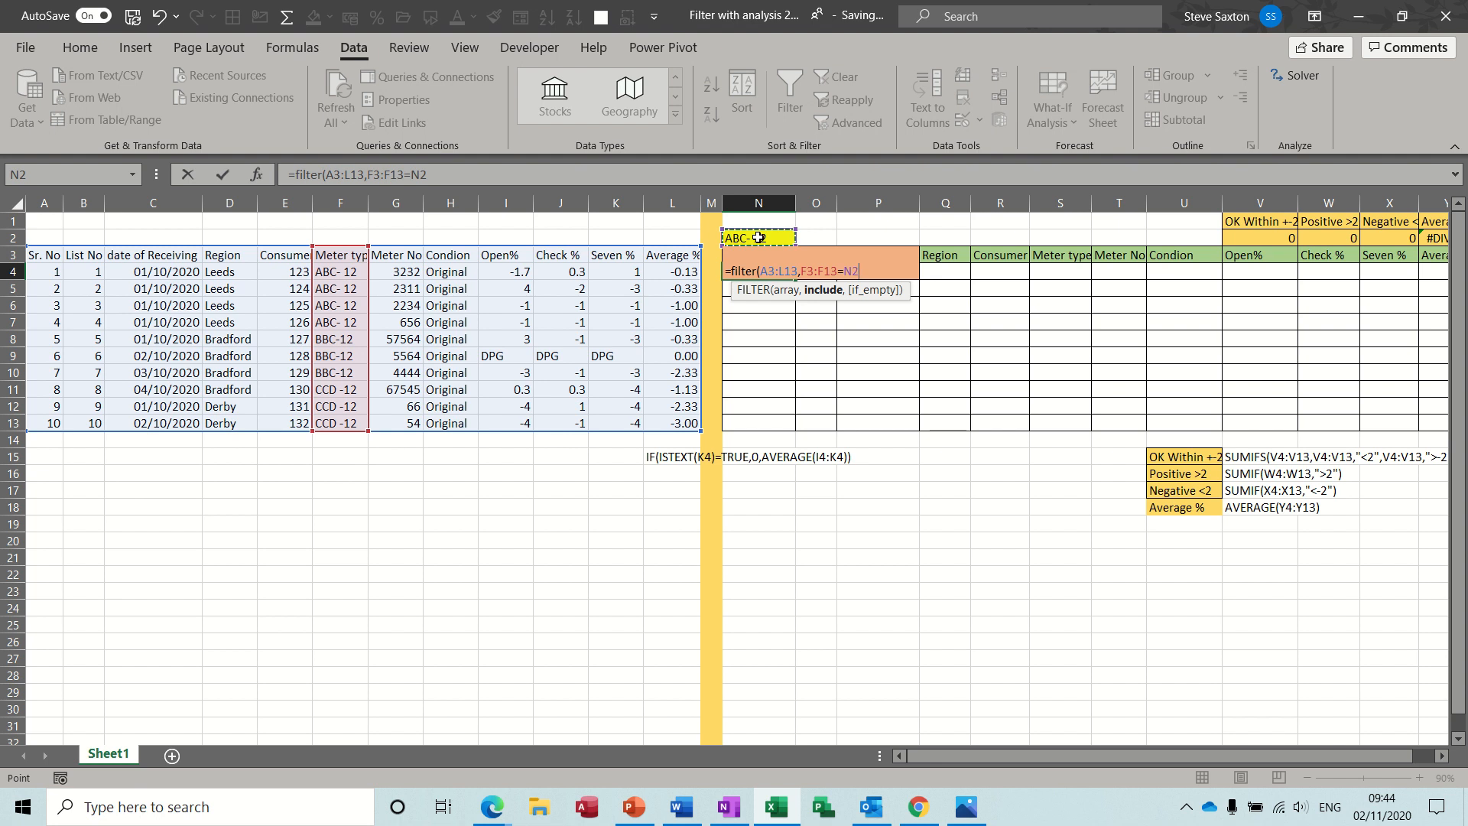
pyautogui.write(')')
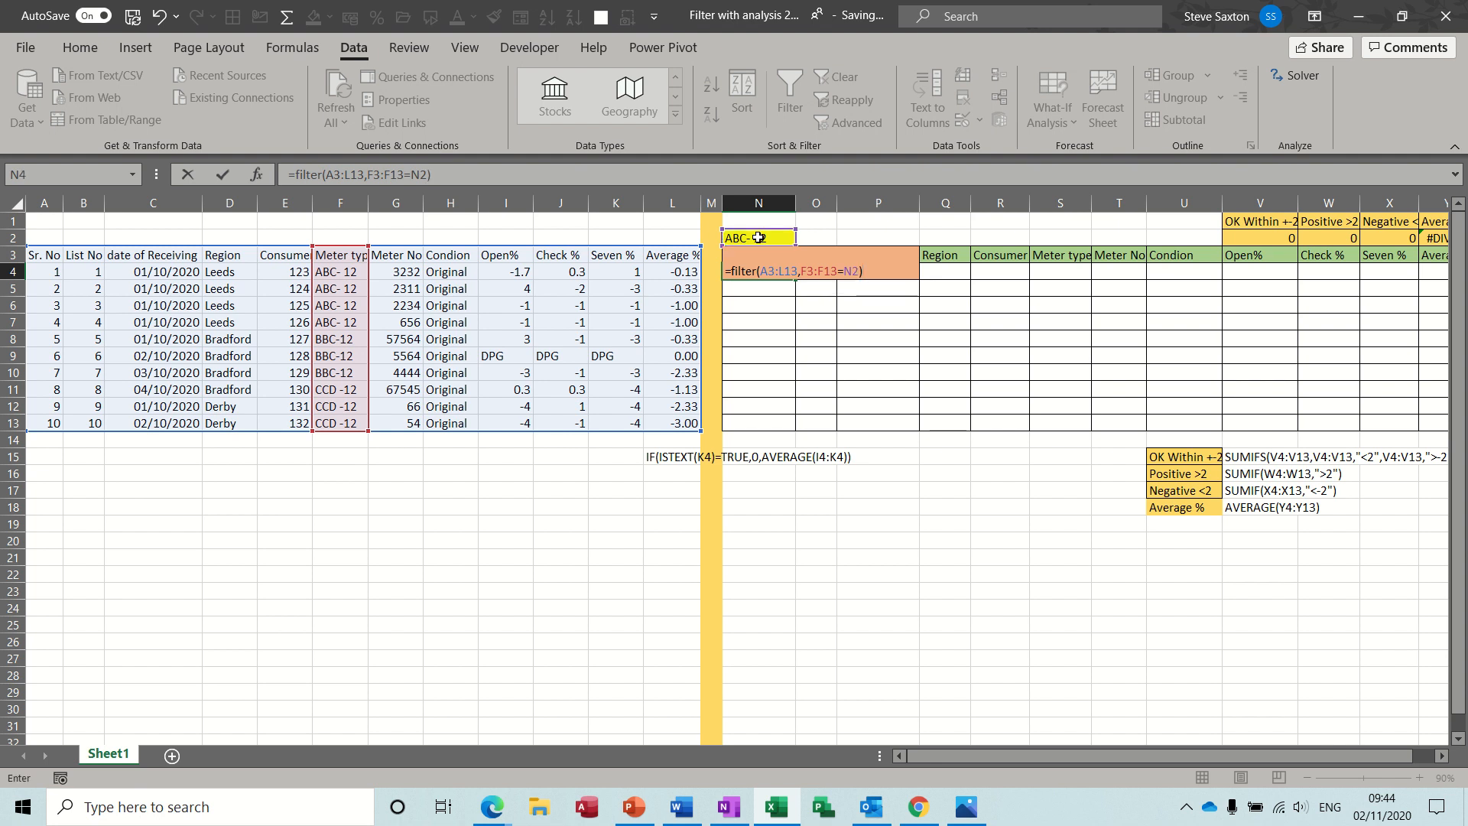
pyautogui.click(227, 176)
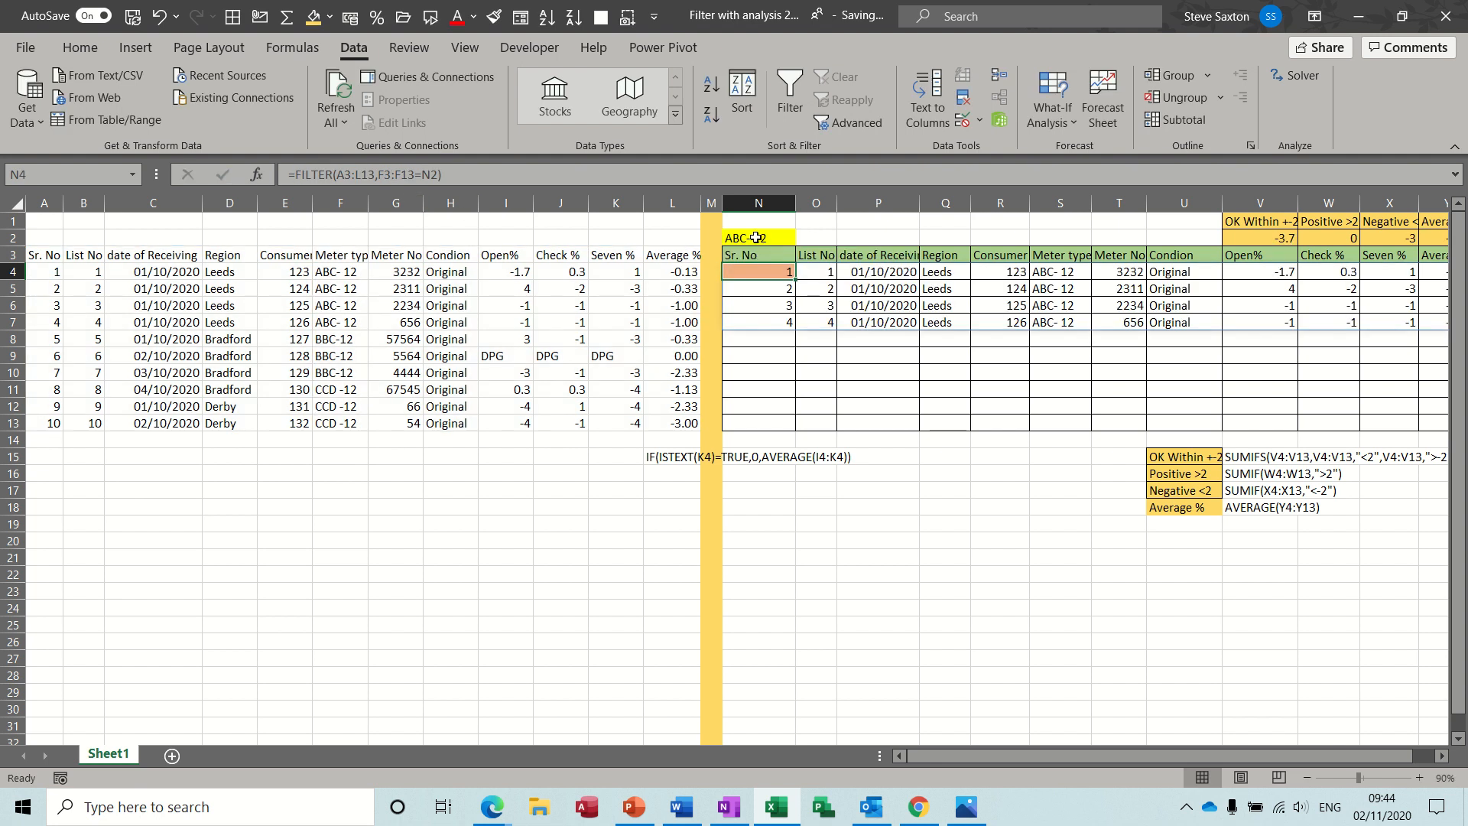
# - Choose BBC-12 as the meter type in N2 to test the rebuilt formula
pyautogui.click(784, 238)
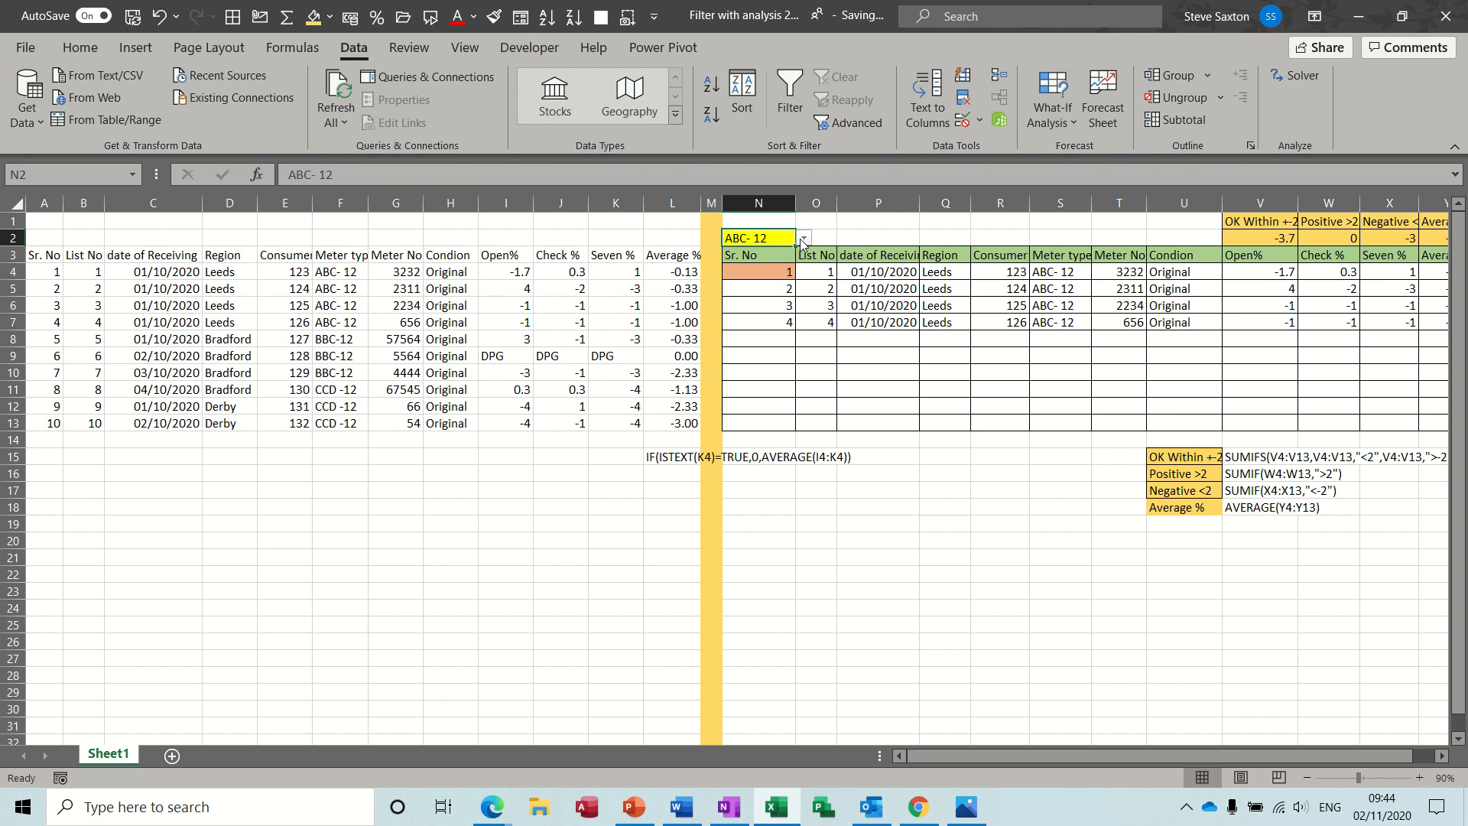
pyautogui.click(803, 240)
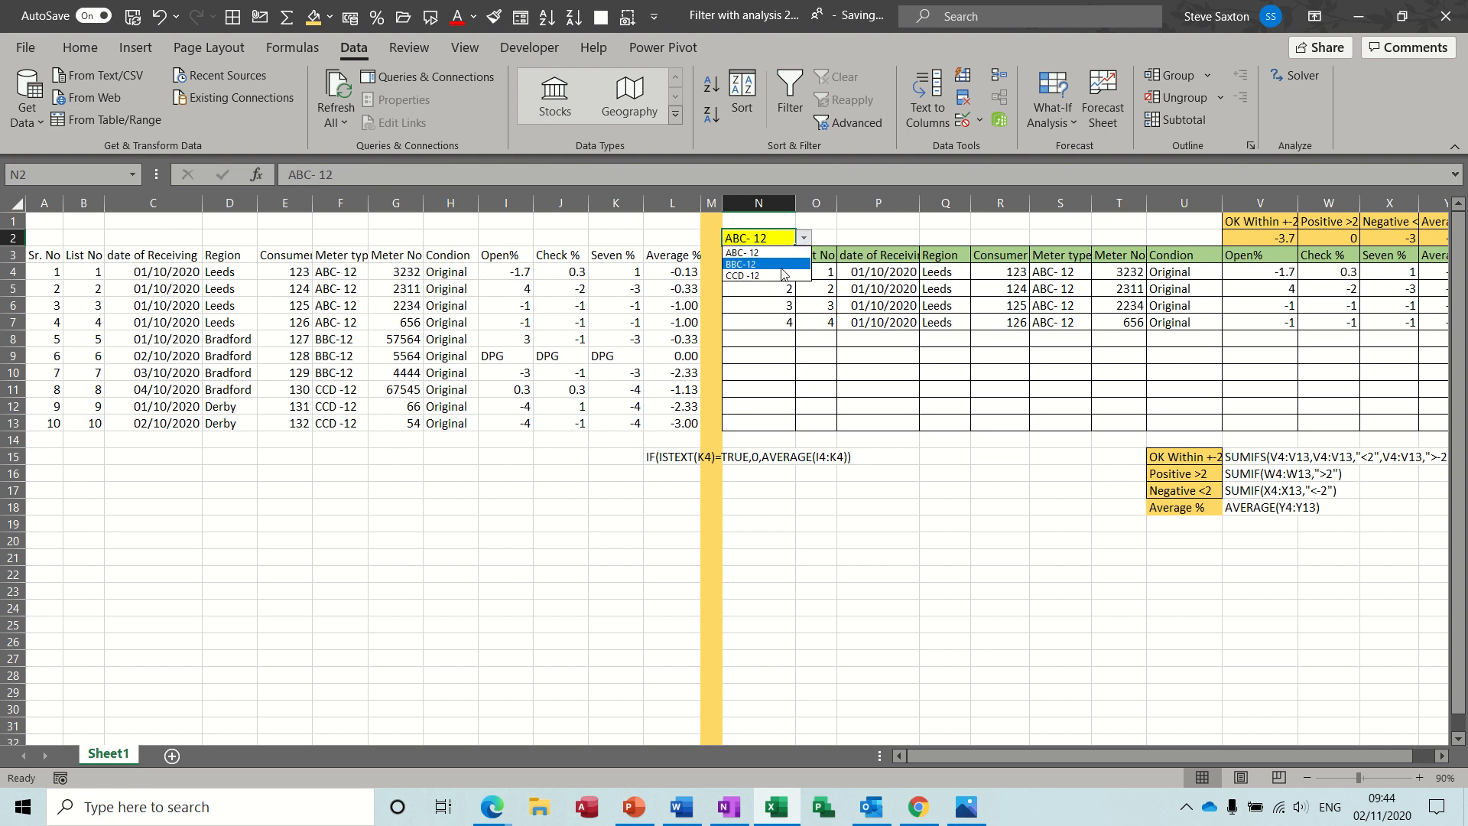
pyautogui.click(783, 266)
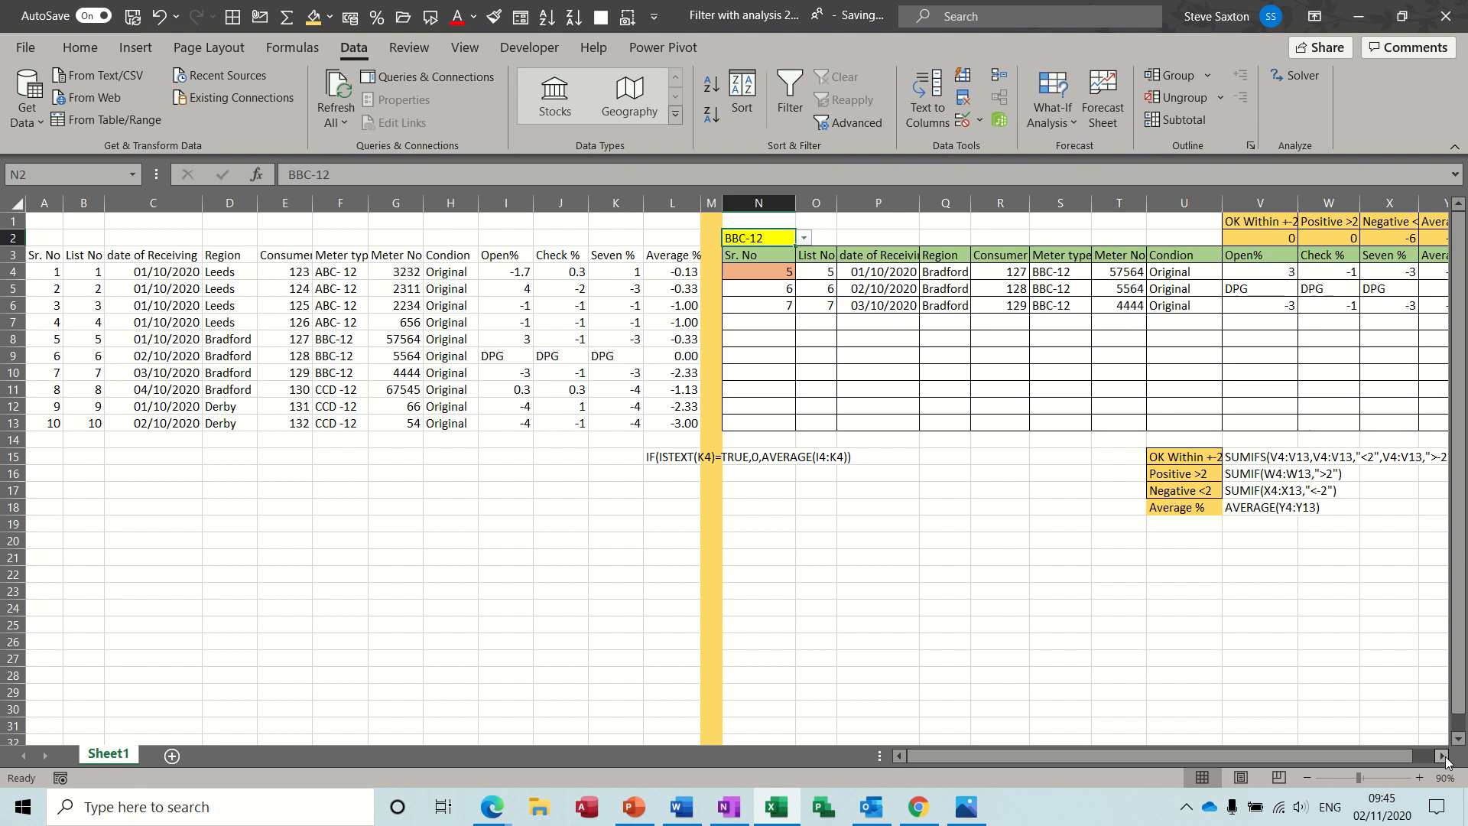
# - Set the meter type in N2 to ABC- 12 with the summary cells in V1:Y2 in view
pyautogui.click(1443, 756)
pyautogui.click(1442, 755)
pyautogui.click(1442, 755)
pyautogui.click(1443, 756)
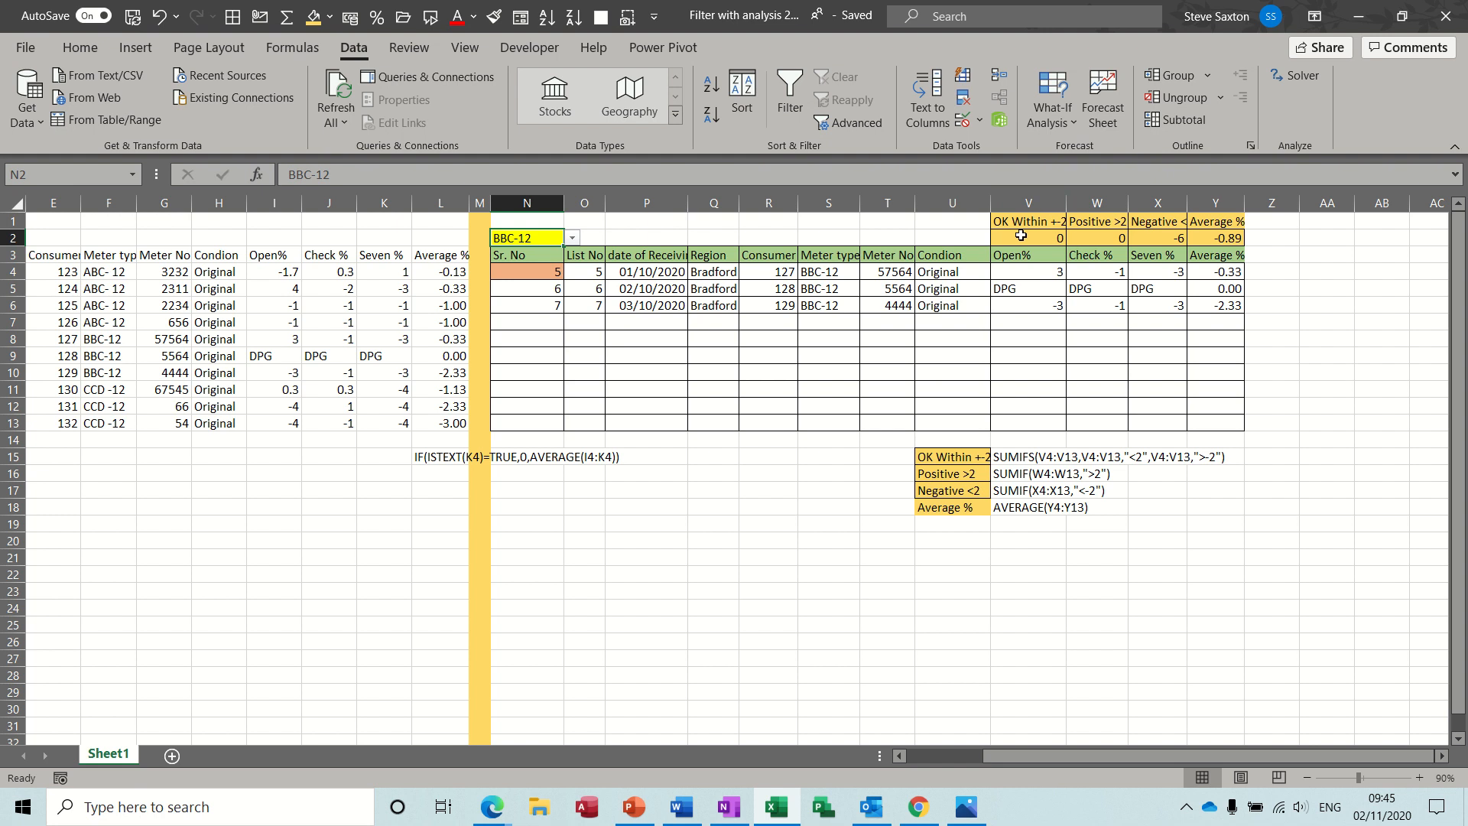
pyautogui.click(572, 238)
pyautogui.click(549, 255)
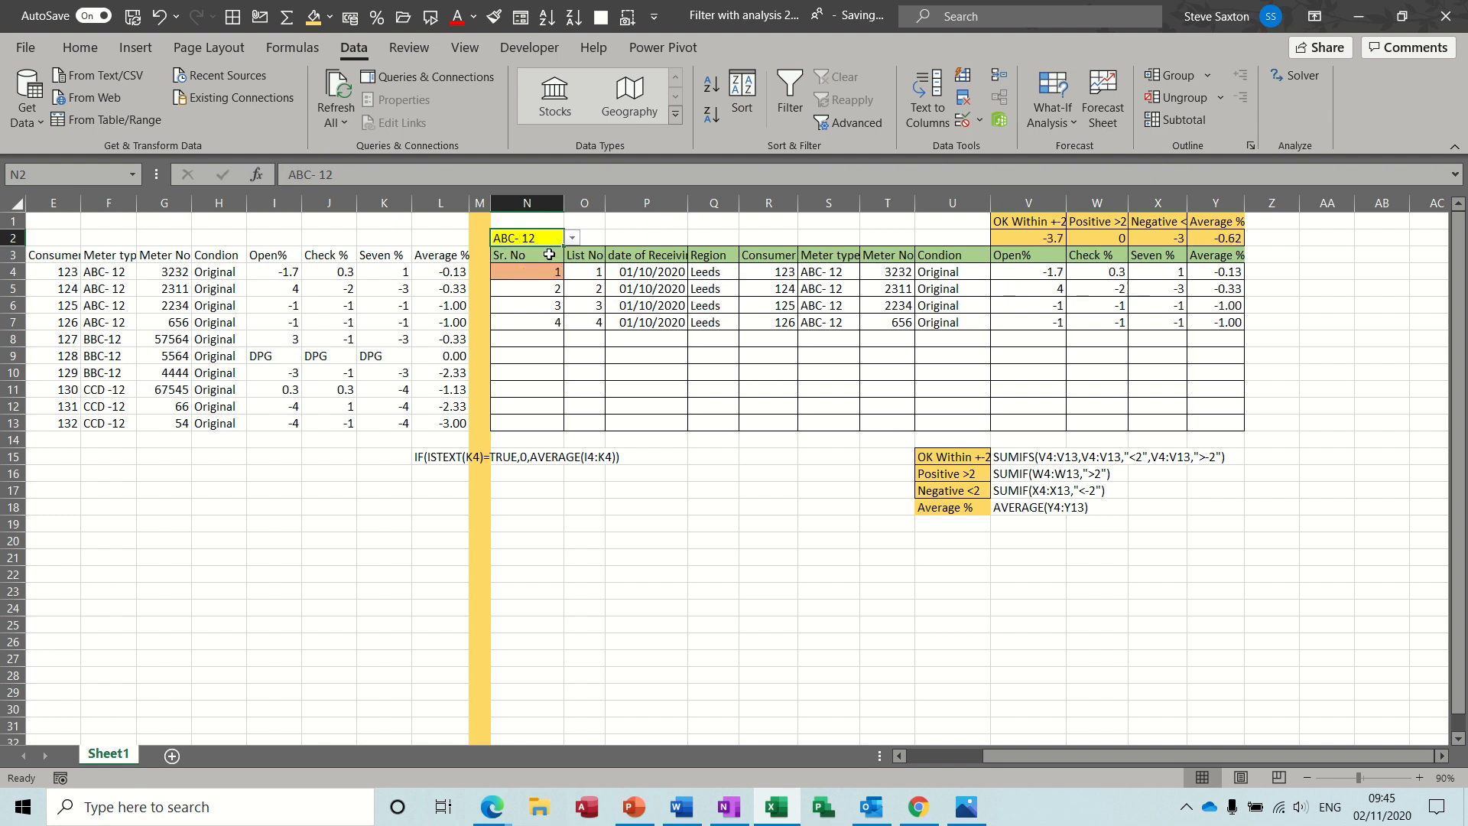
# - Compare the Open% values in V4:V7 with the OK Within +-2 summary and inspect the Positive >2 formula in W2
pyautogui.click(1026, 271)
pyautogui.click(1025, 304)
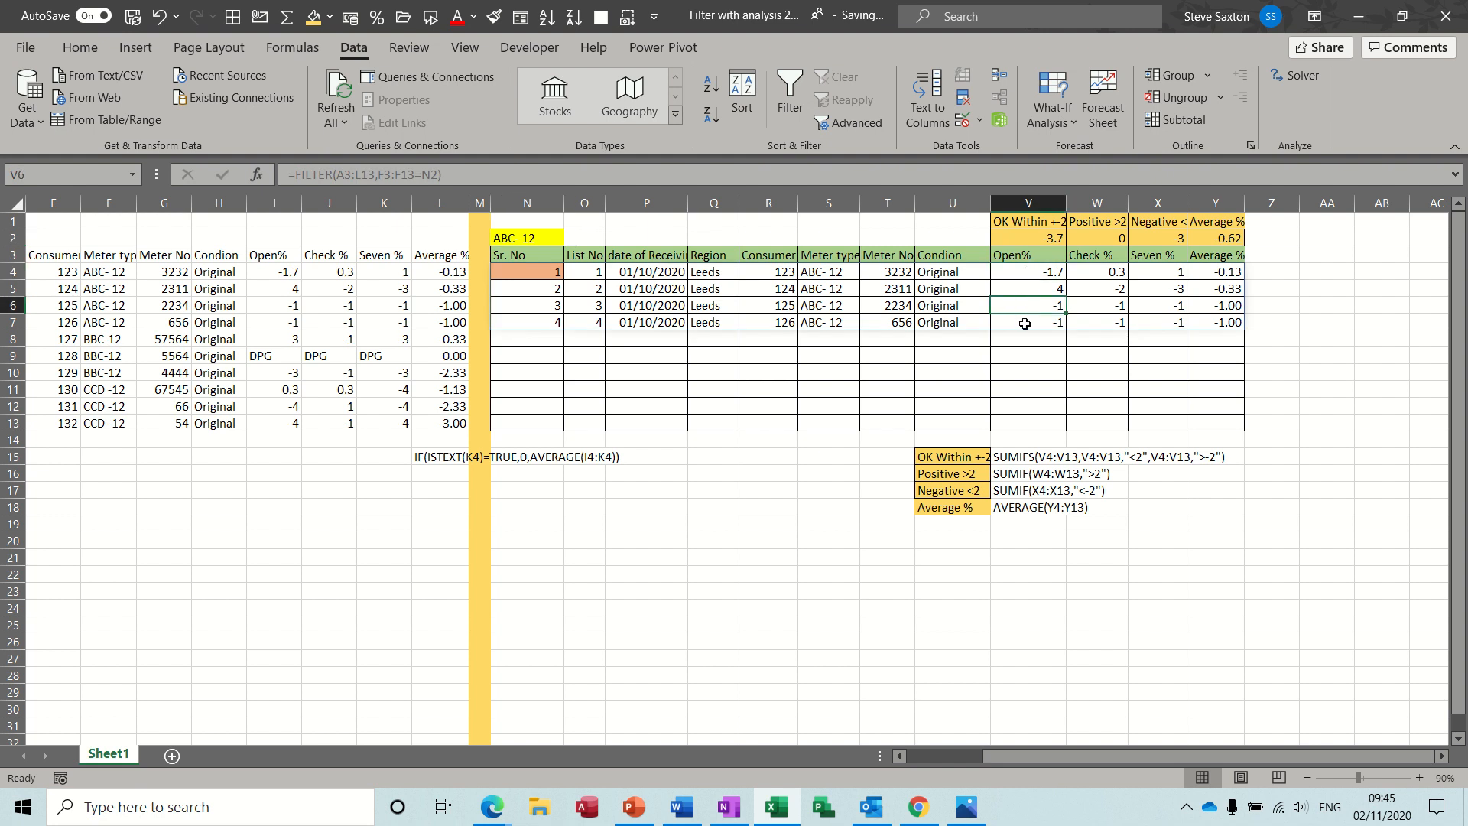
pyautogui.click(1024, 324)
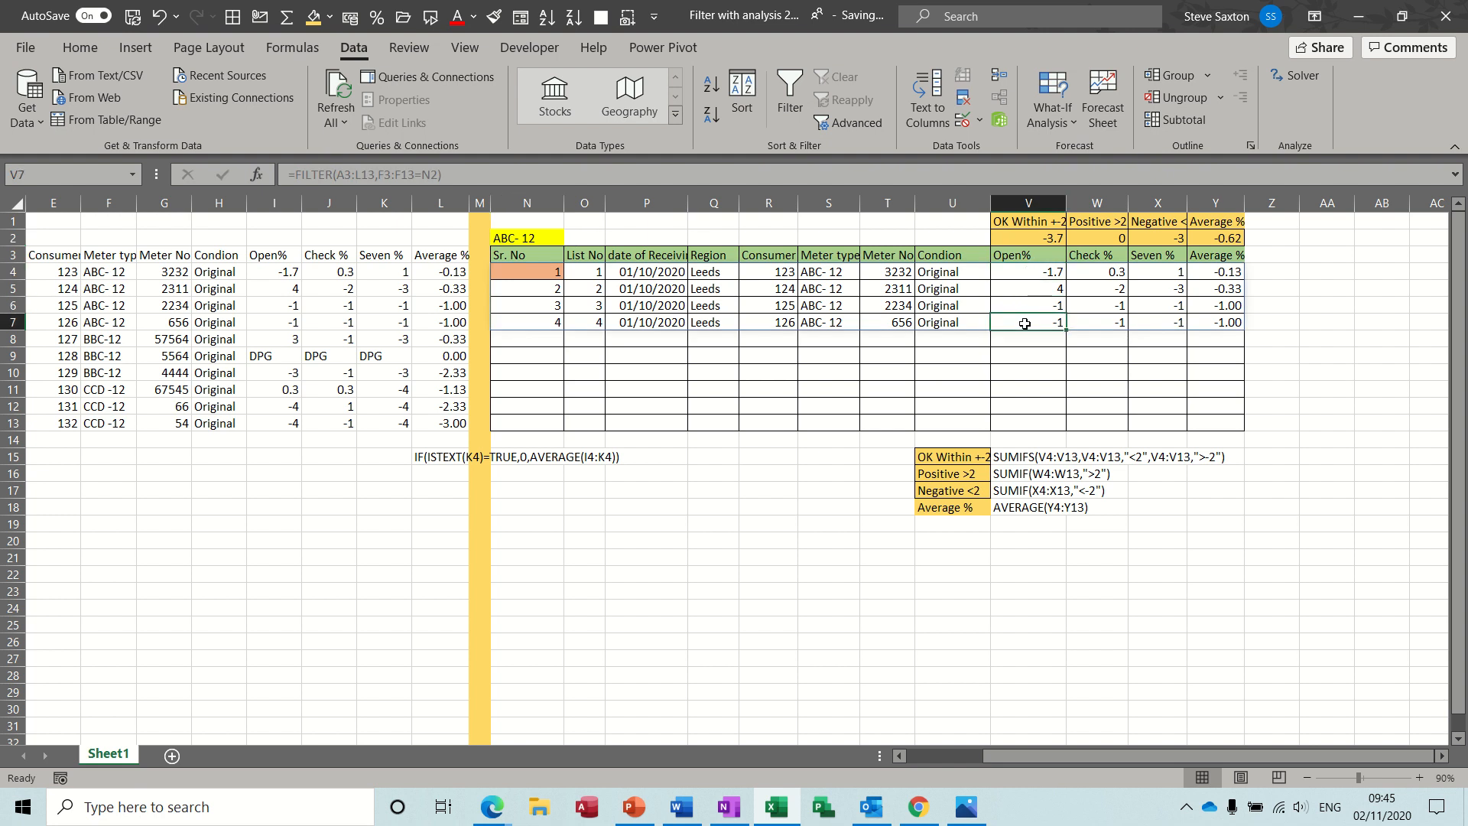
pyautogui.click(1025, 271)
pyautogui.click(1025, 285)
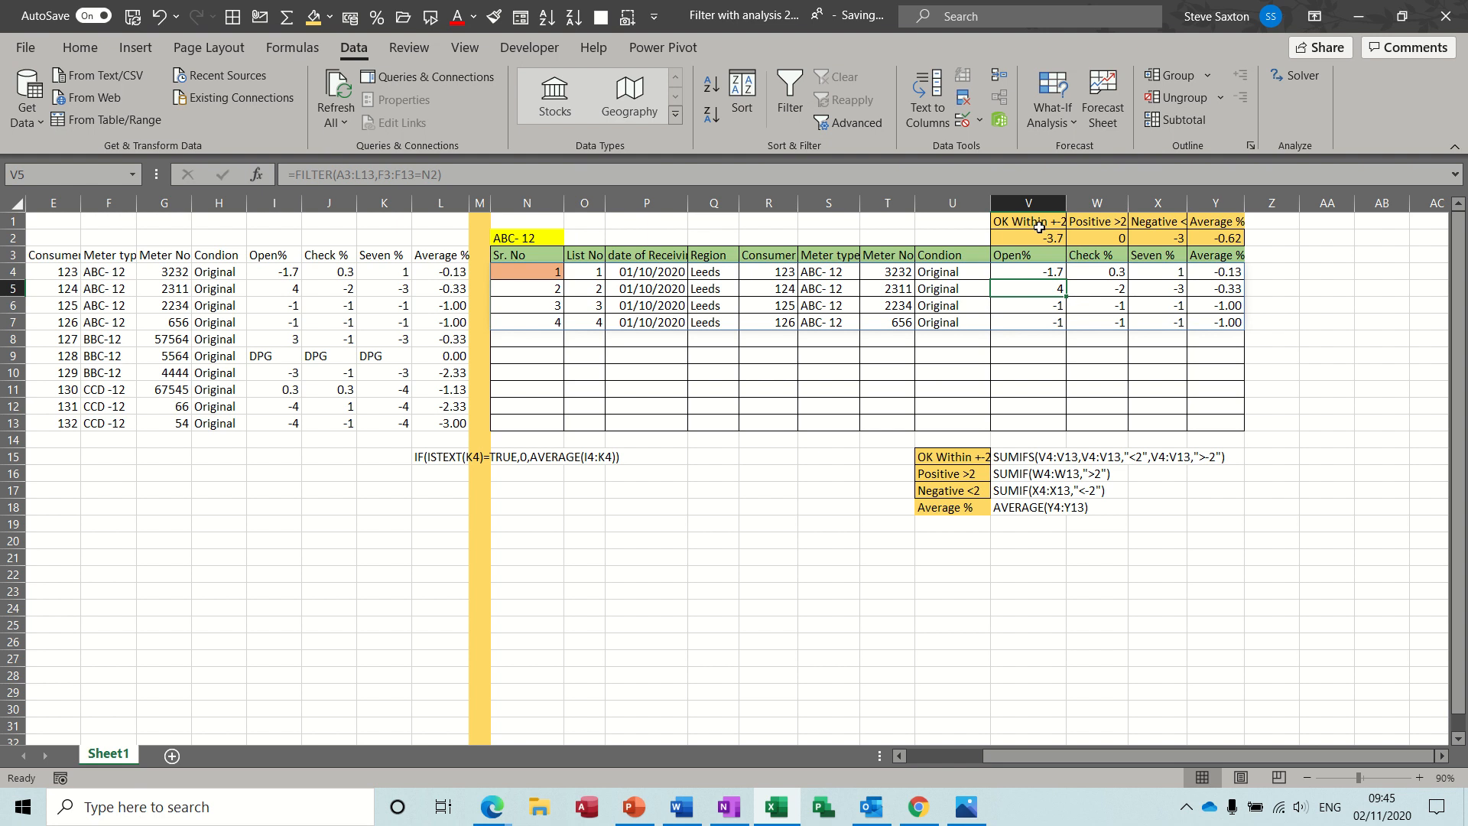
pyautogui.click(1101, 237)
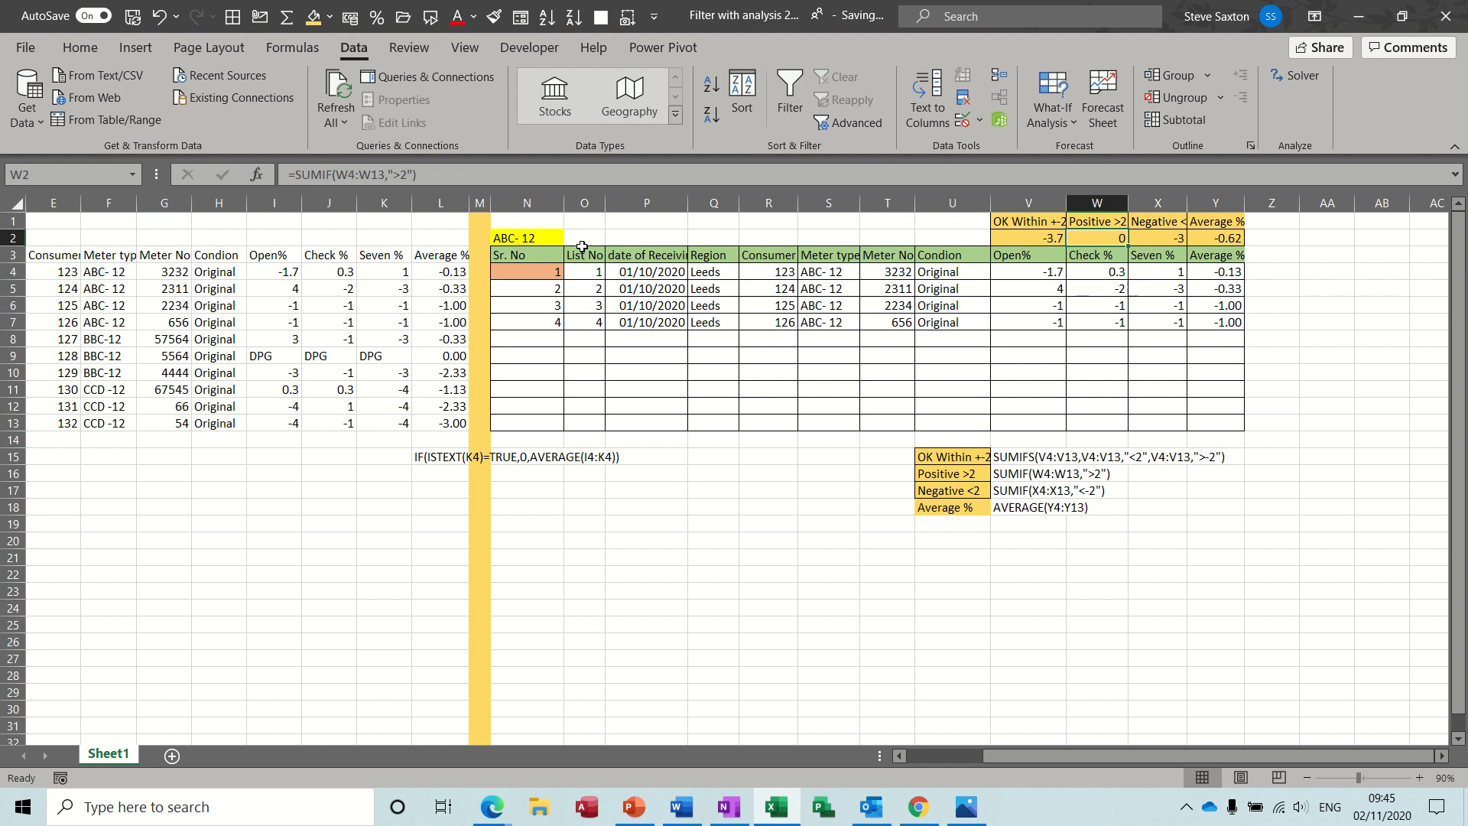
# - Switch the meter type in N2 to CCD -12 and after that back to BBC-12 to update the summaries
pyautogui.click(553, 239)
pyautogui.click(572, 240)
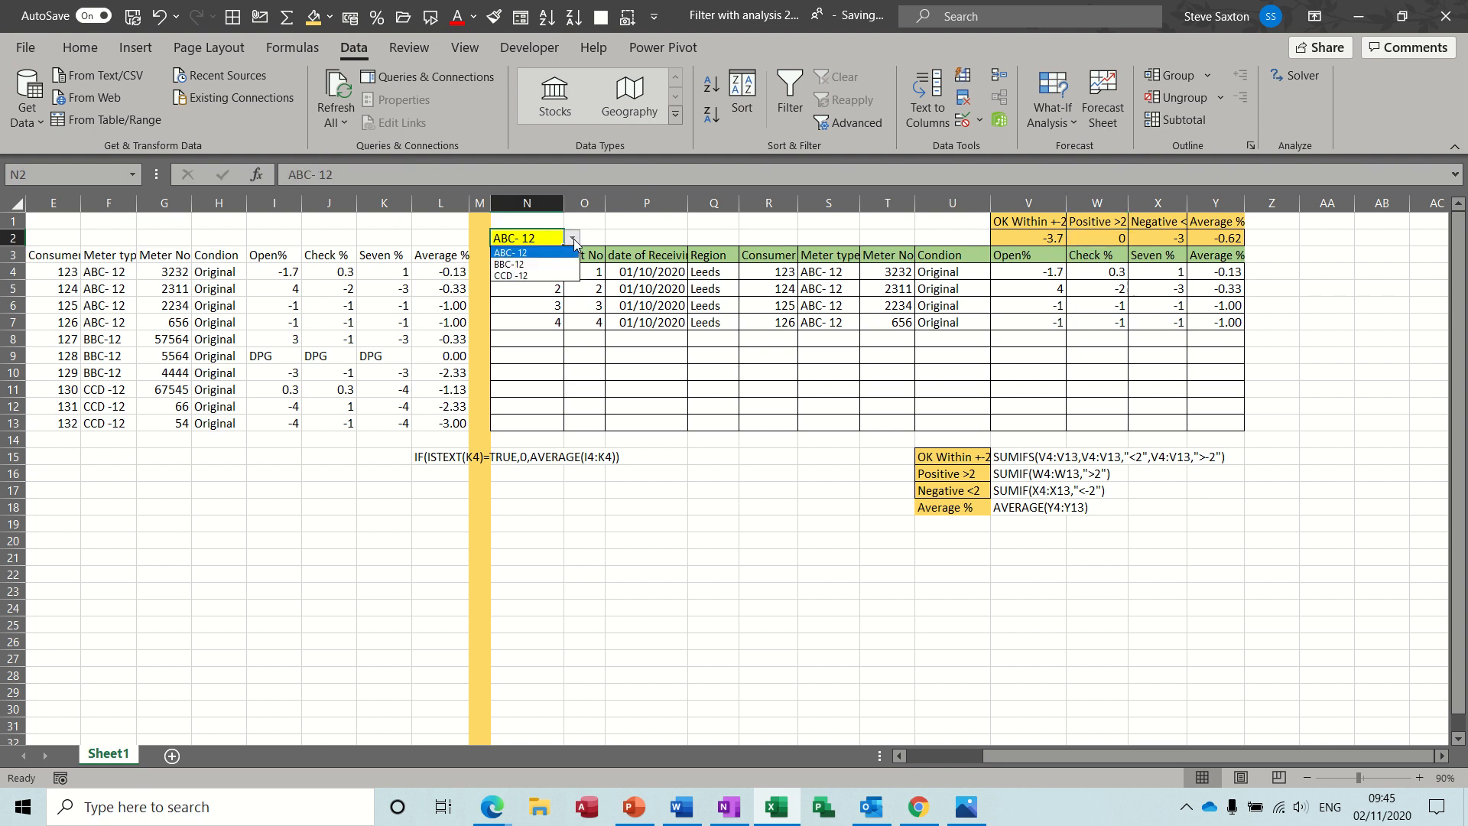
pyautogui.click(546, 277)
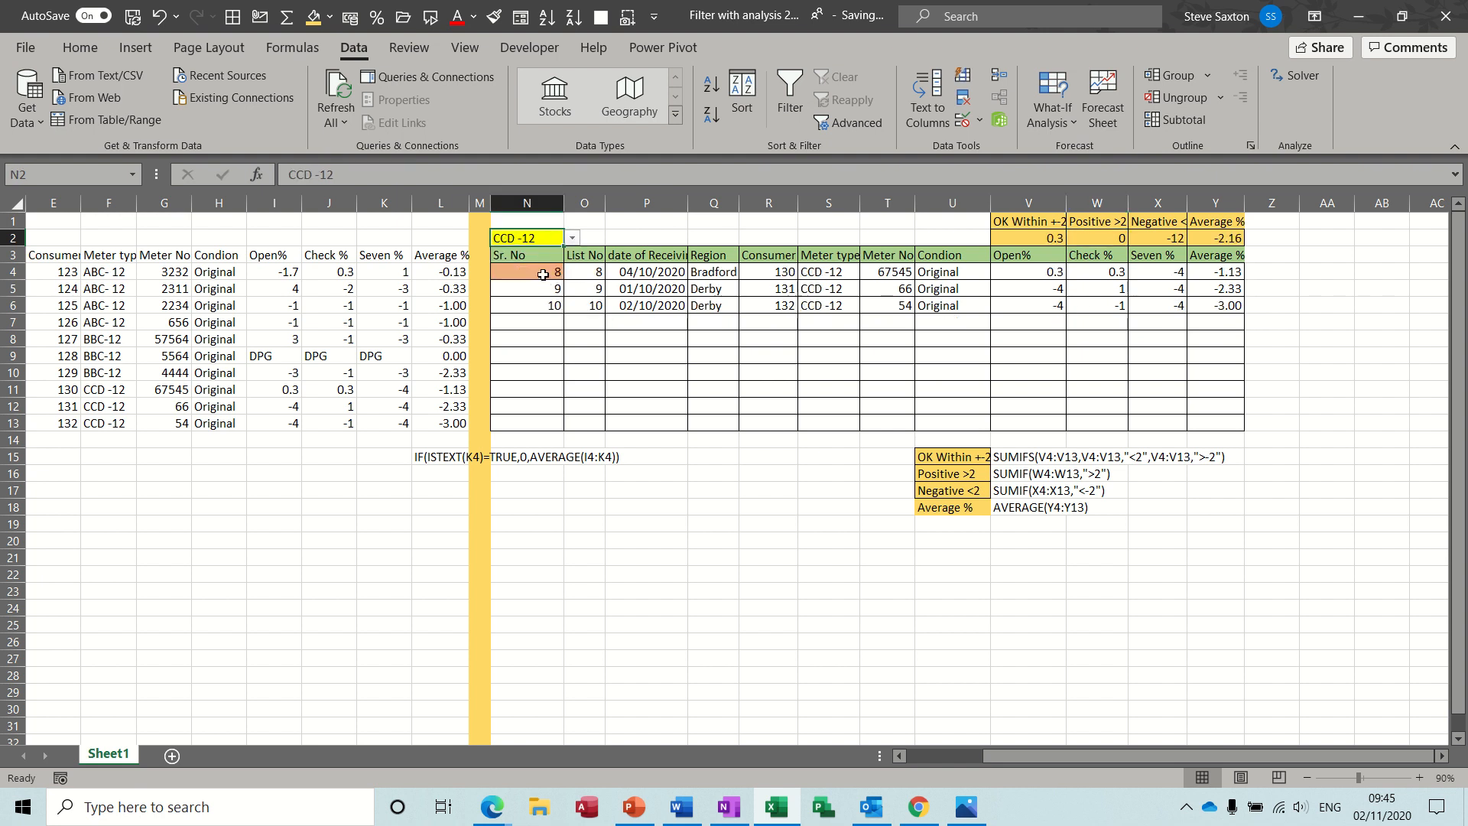
pyautogui.click(572, 239)
pyautogui.click(547, 265)
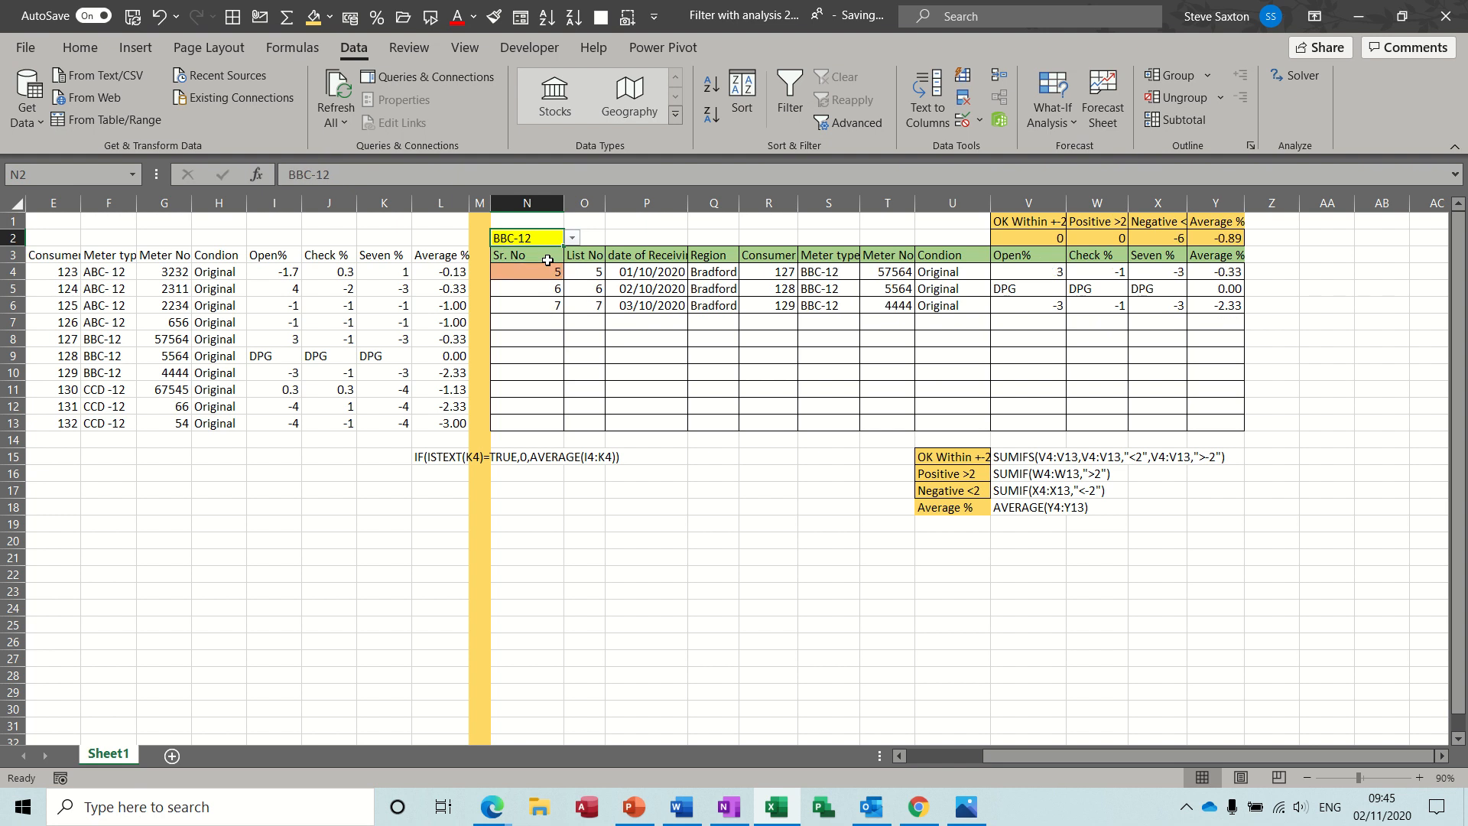
# - Set the Check % value in J7, for the last ABC- 12 meter, to 3
pyautogui.click(342, 323)
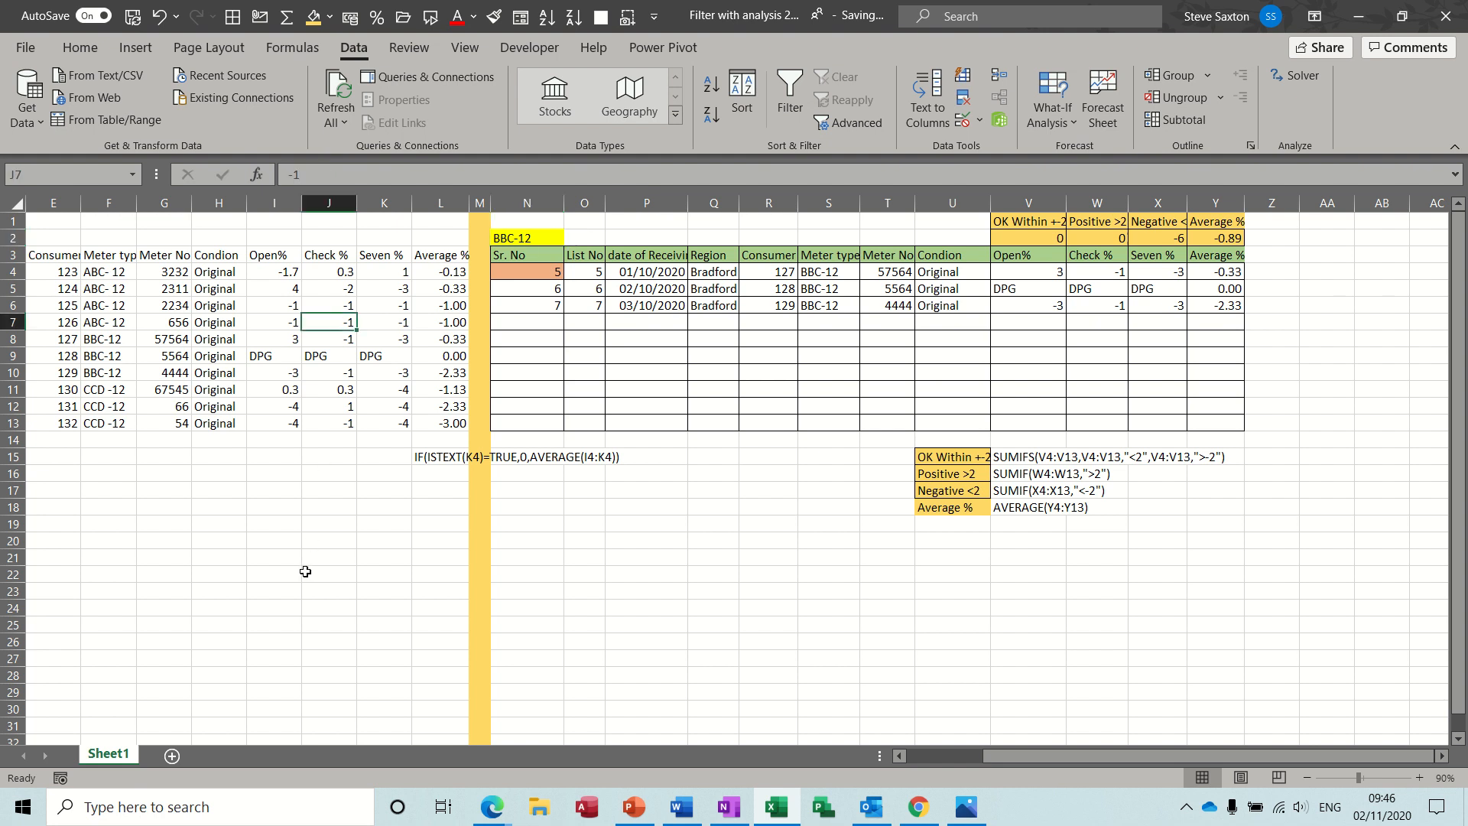
pyautogui.write('3')
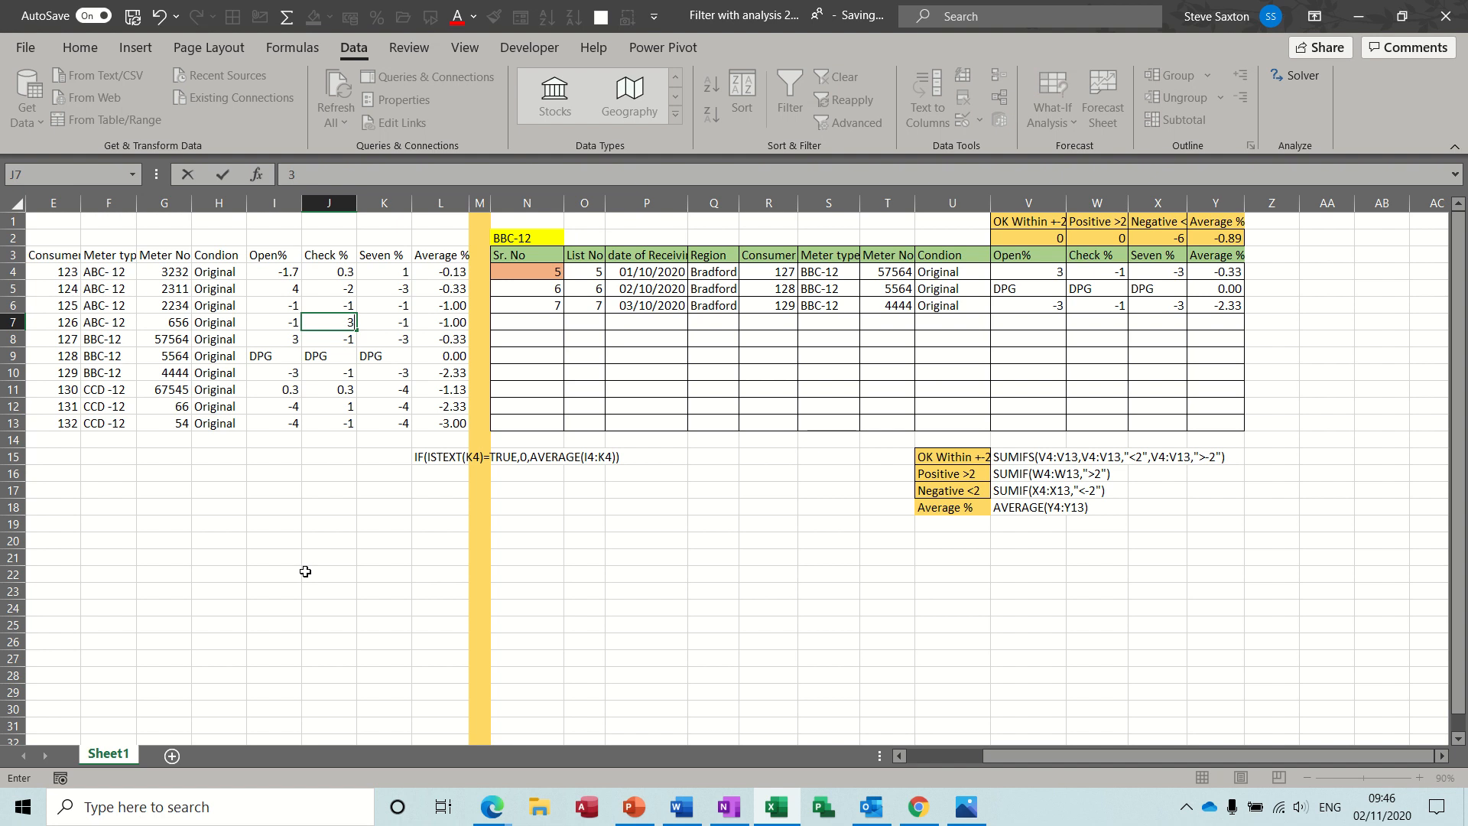
pyautogui.click(306, 571)
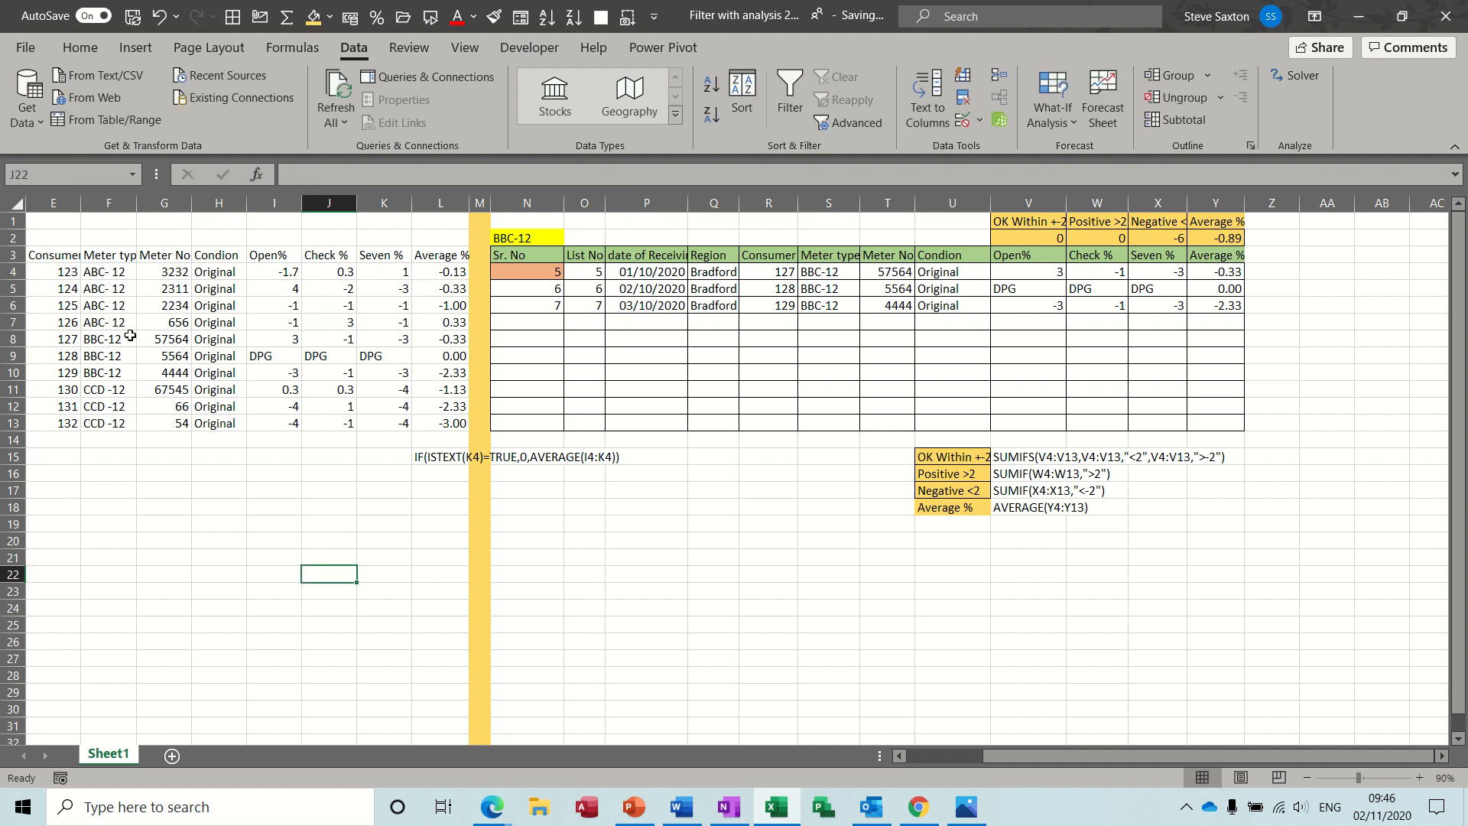
# - Set the meter type in N2 to ABC- 12
pyautogui.click(545, 240)
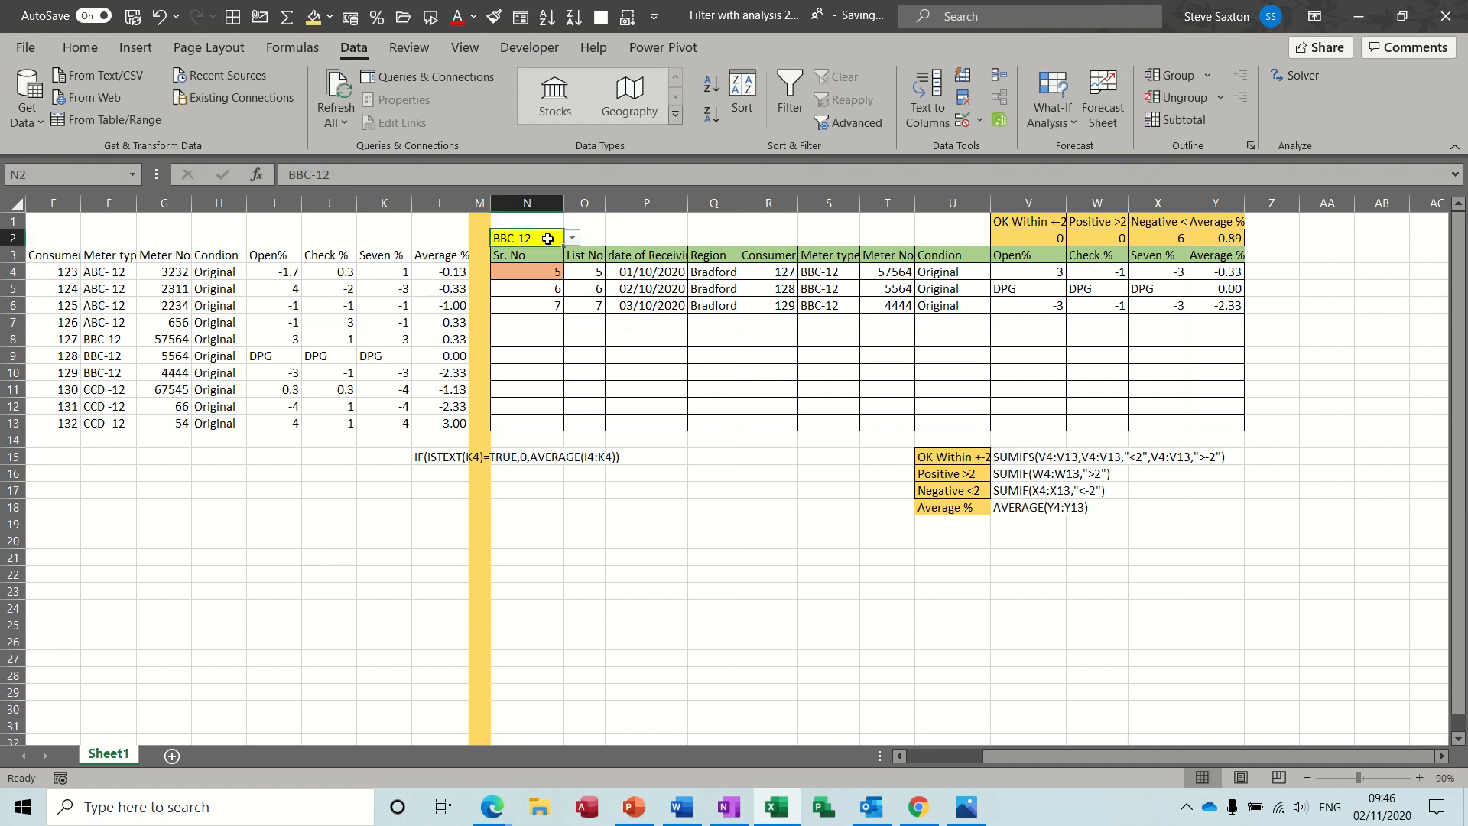
pyautogui.click(572, 240)
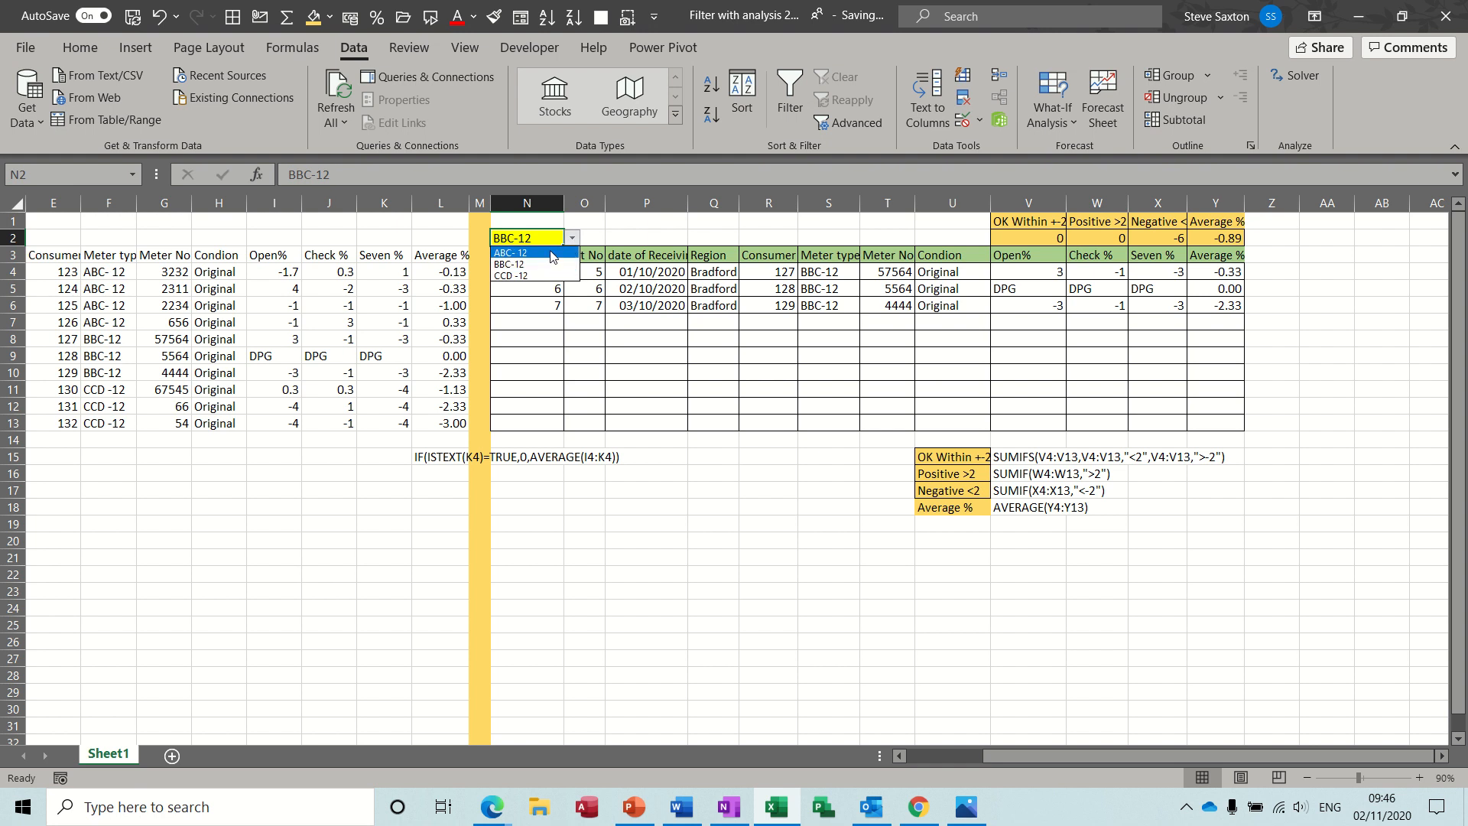
pyautogui.click(552, 253)
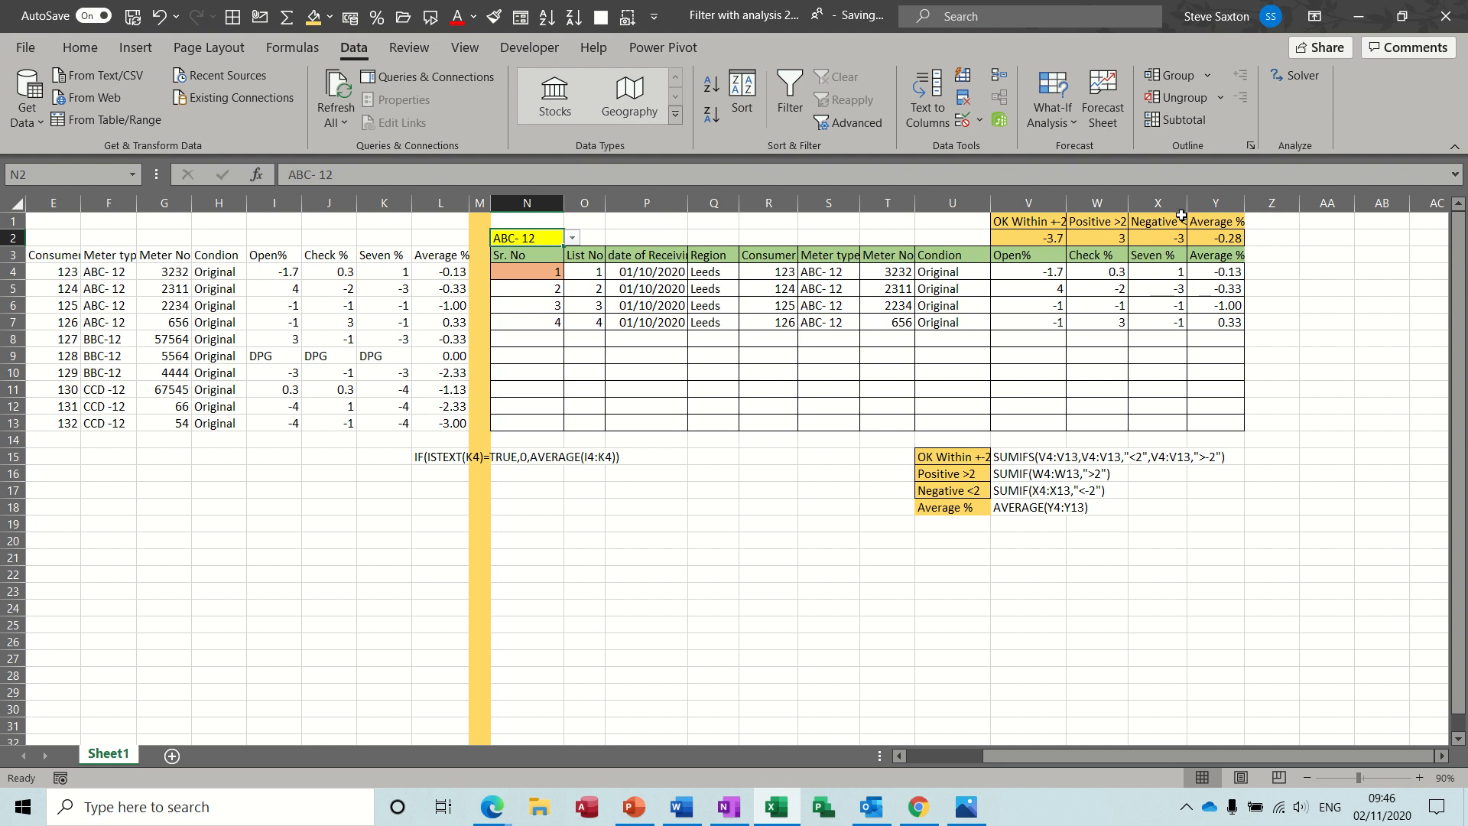
# - Widen column X slightly and correct the heading in X1 to "Negative <-2"
pyautogui.moveTo(1186, 217); pyautogui.dragTo(1200, 216)
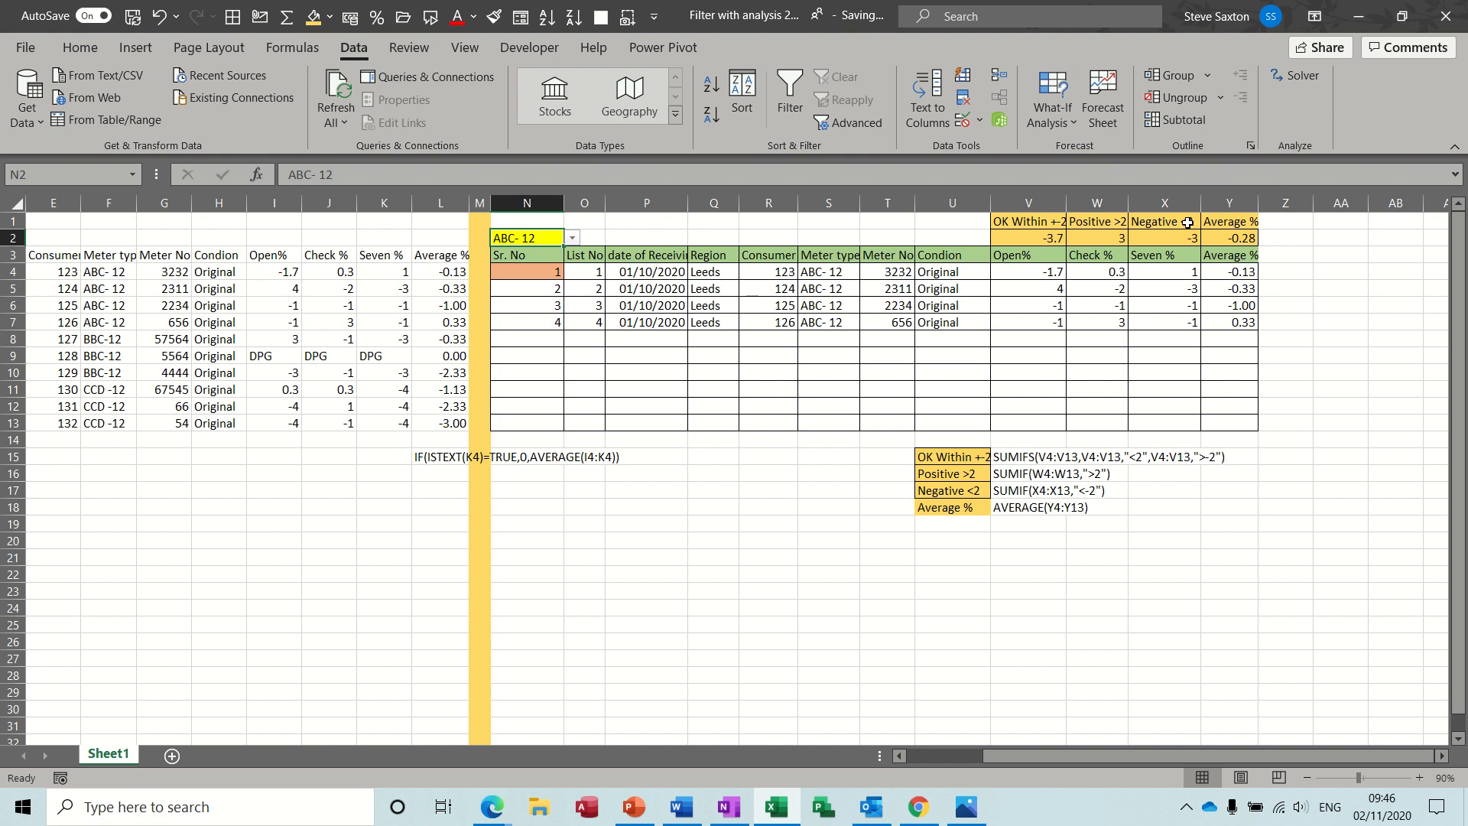
pyautogui.click(1183, 224)
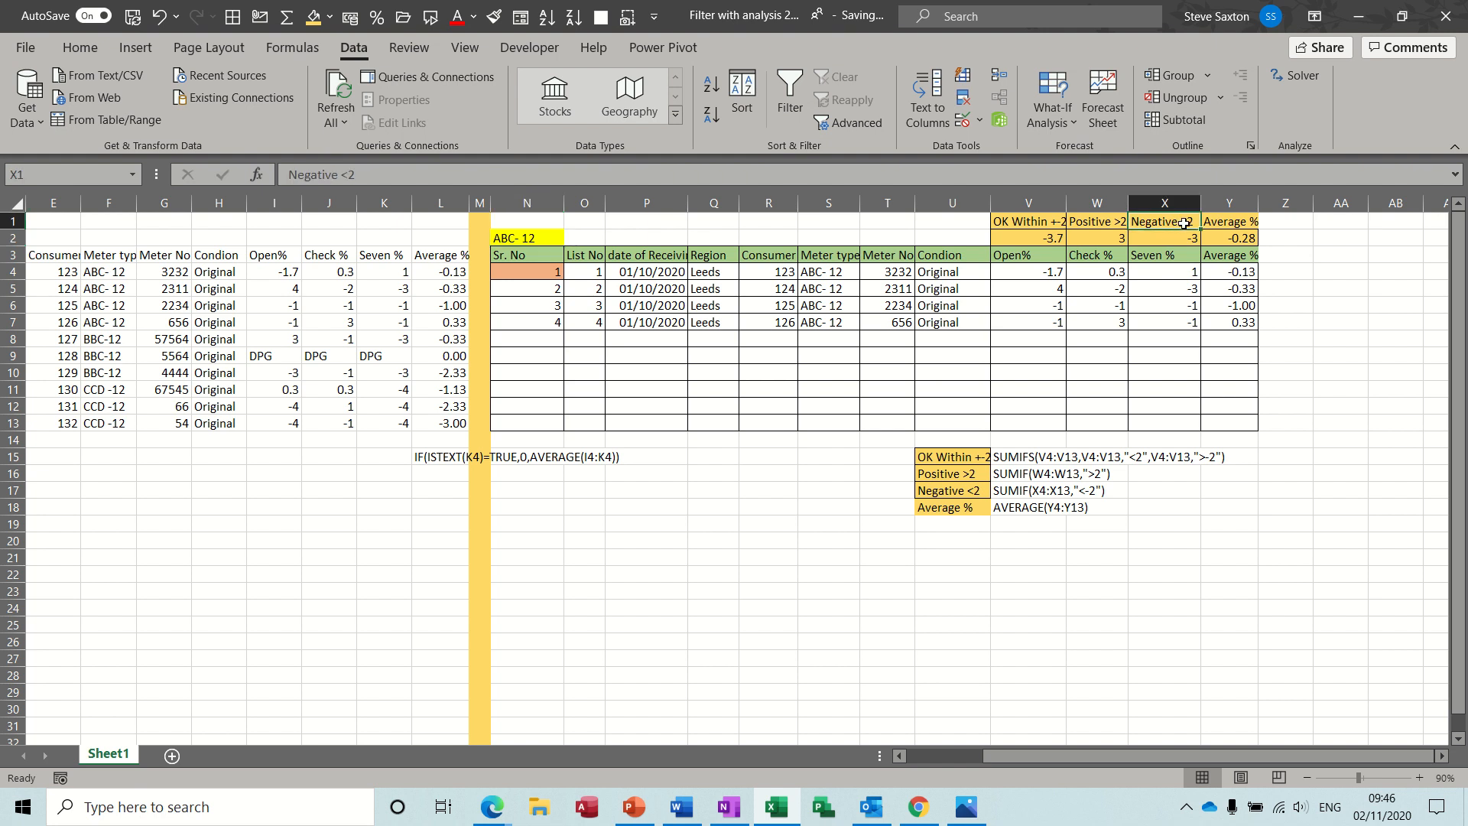
pyautogui.doubleClick(1183, 223)
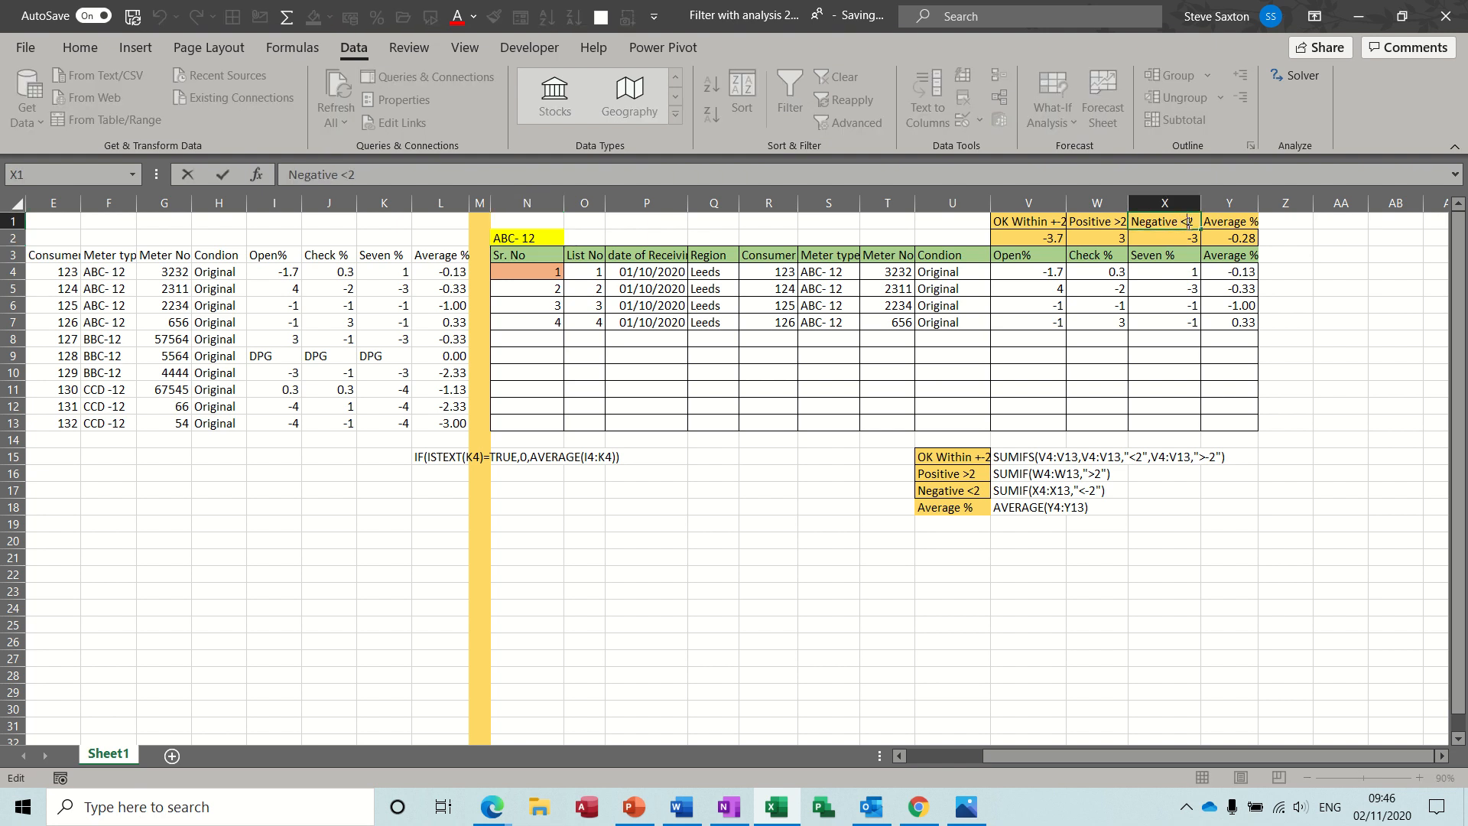
pyautogui.write('-')
pyautogui.press('Return')
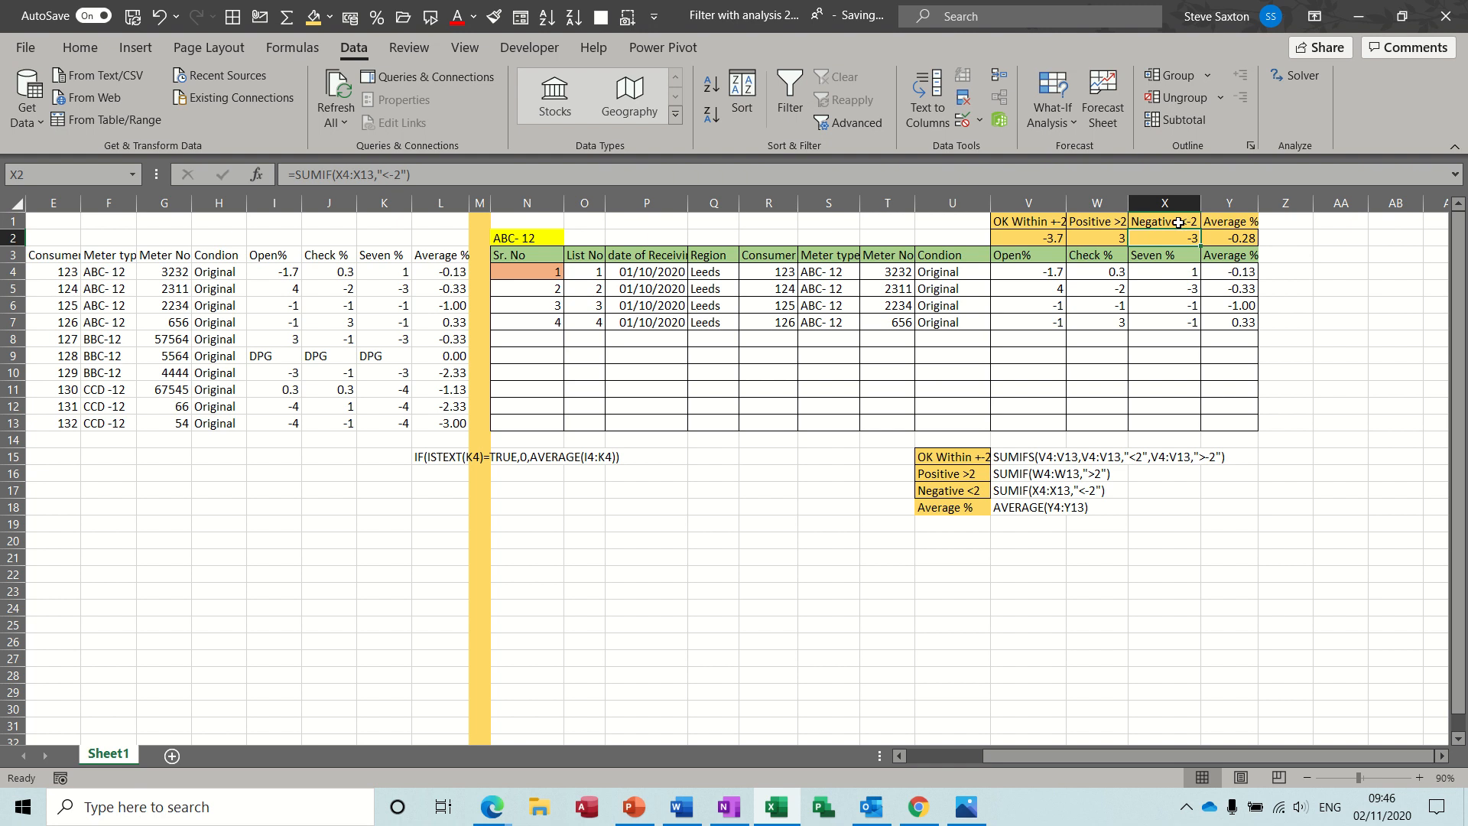
# - Check the Average % formula in Y2 and switch the meter type in N2 through CCD -12 to BBC-12
pyautogui.click(1239, 237)
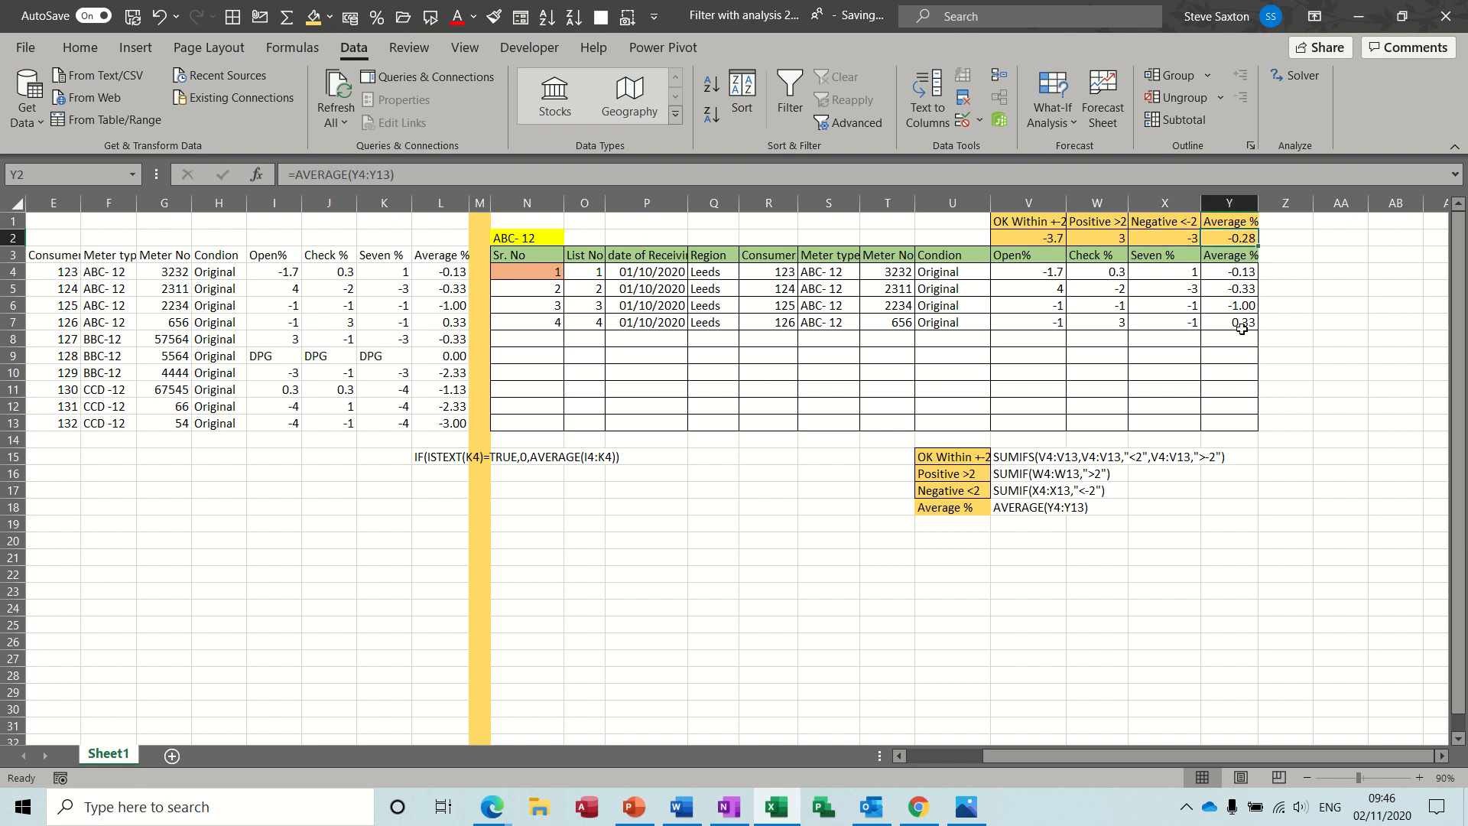
pyautogui.click(556, 238)
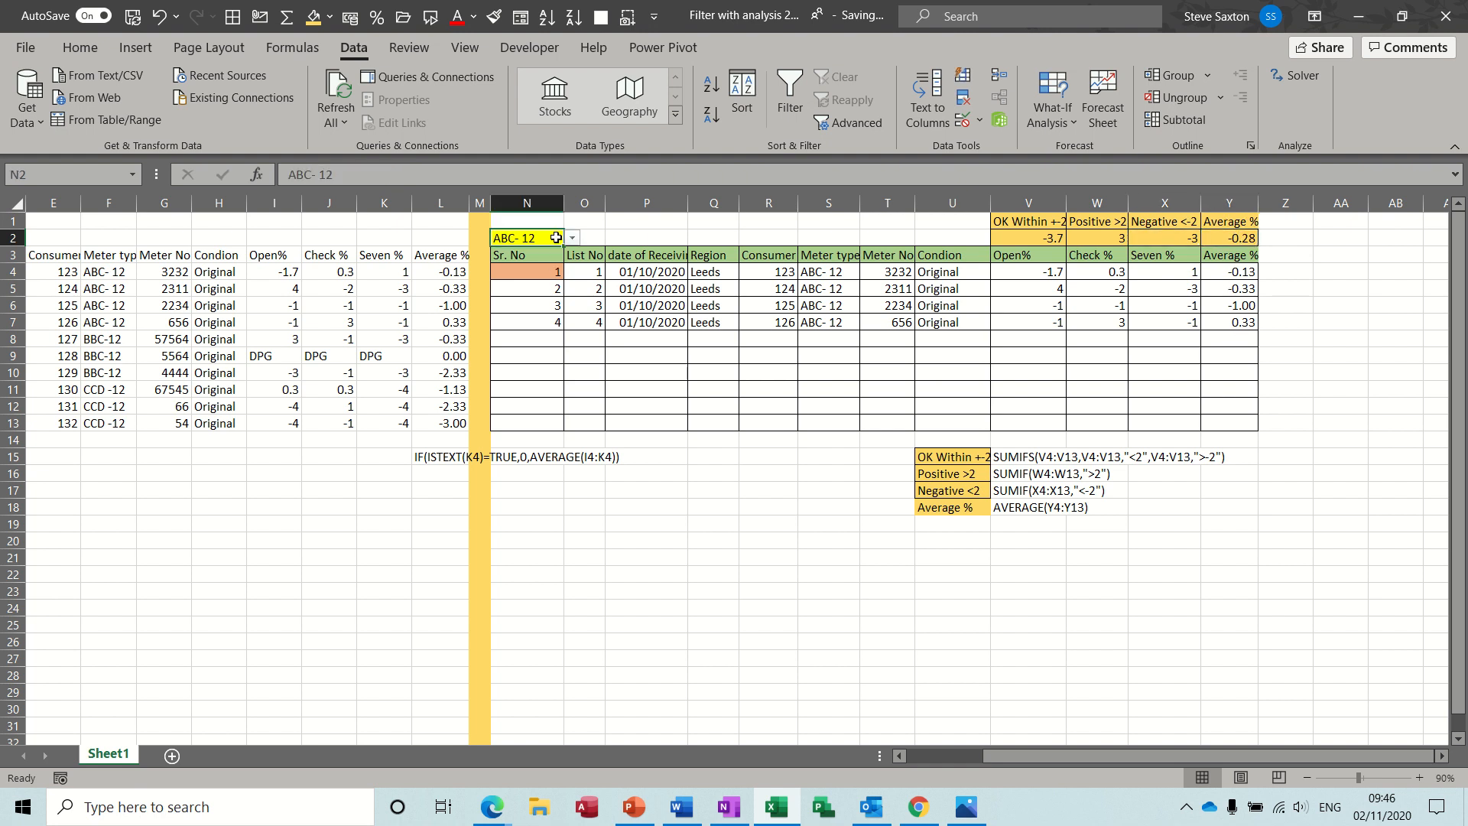
pyautogui.click(572, 237)
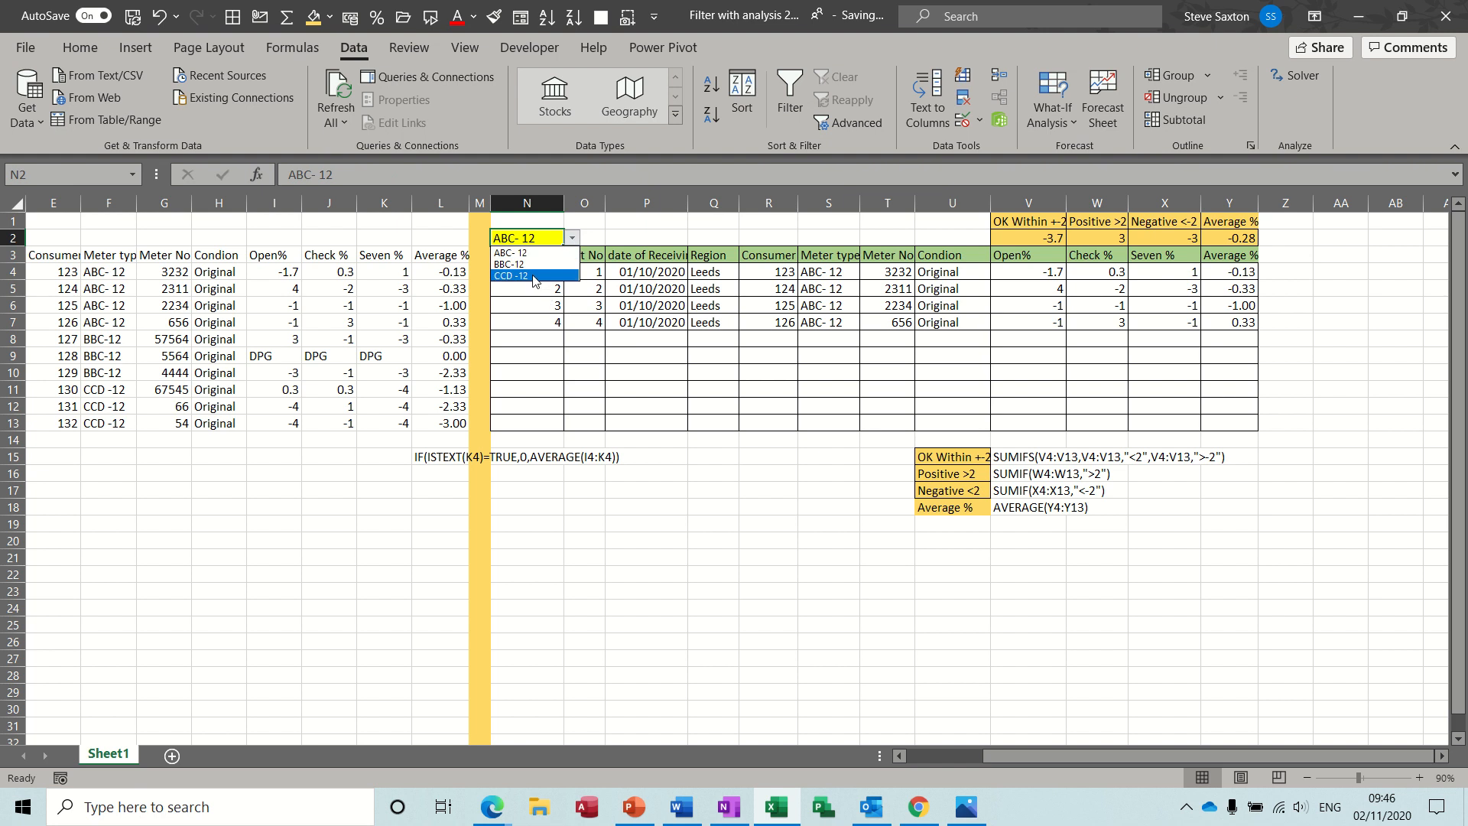
pyautogui.click(534, 276)
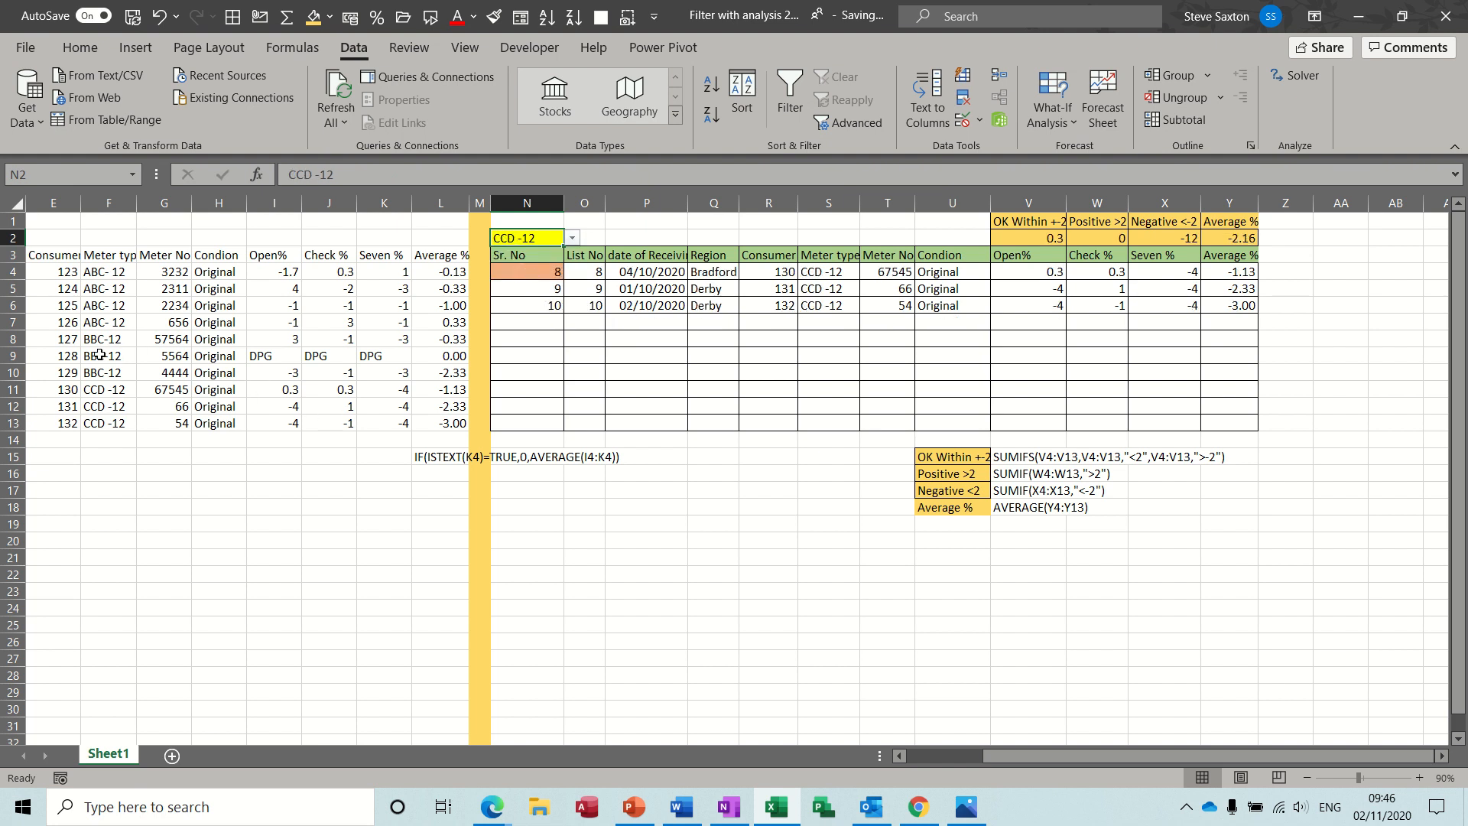
pyautogui.click(572, 238)
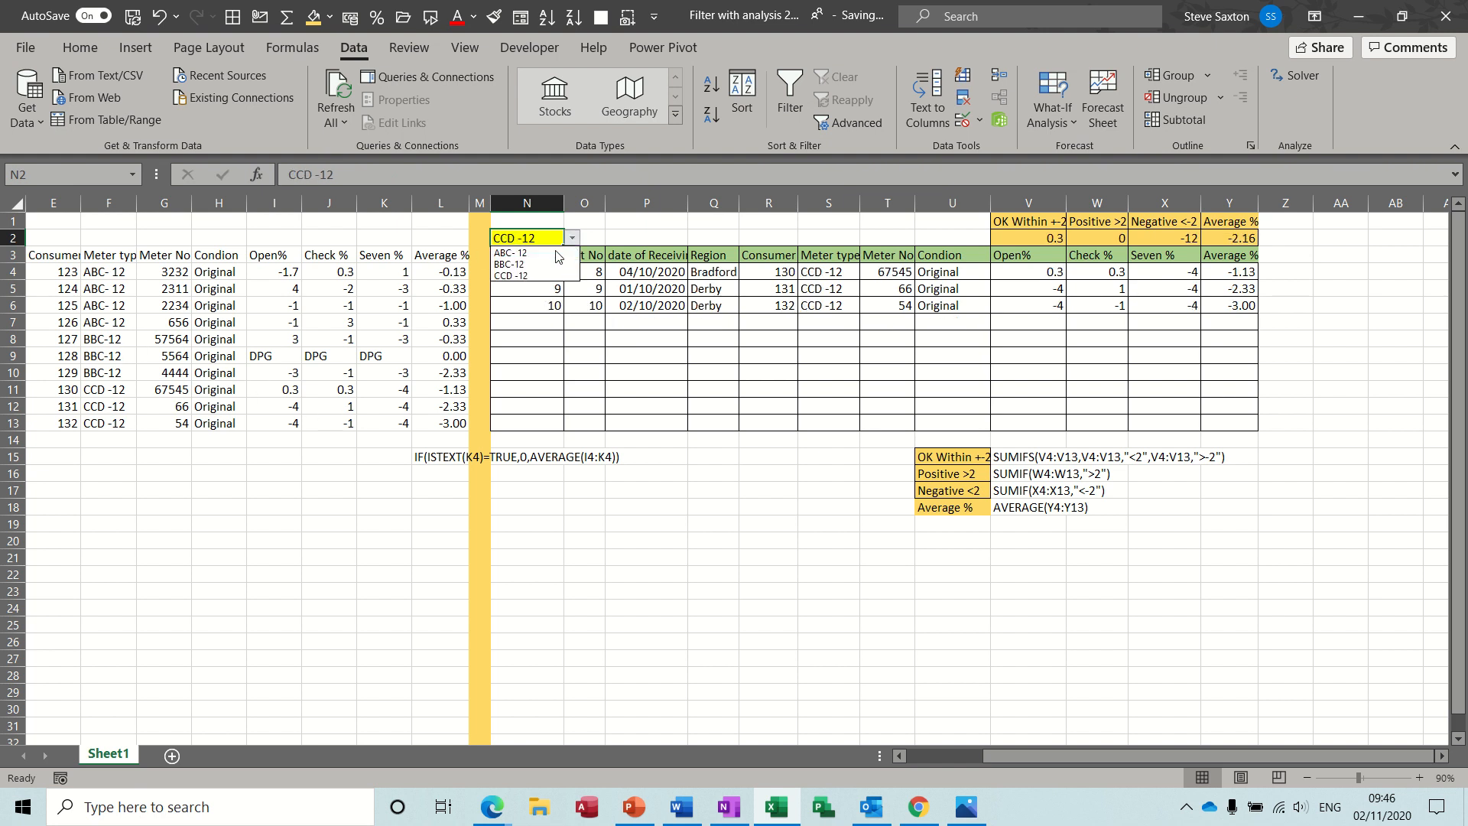
pyautogui.click(527, 264)
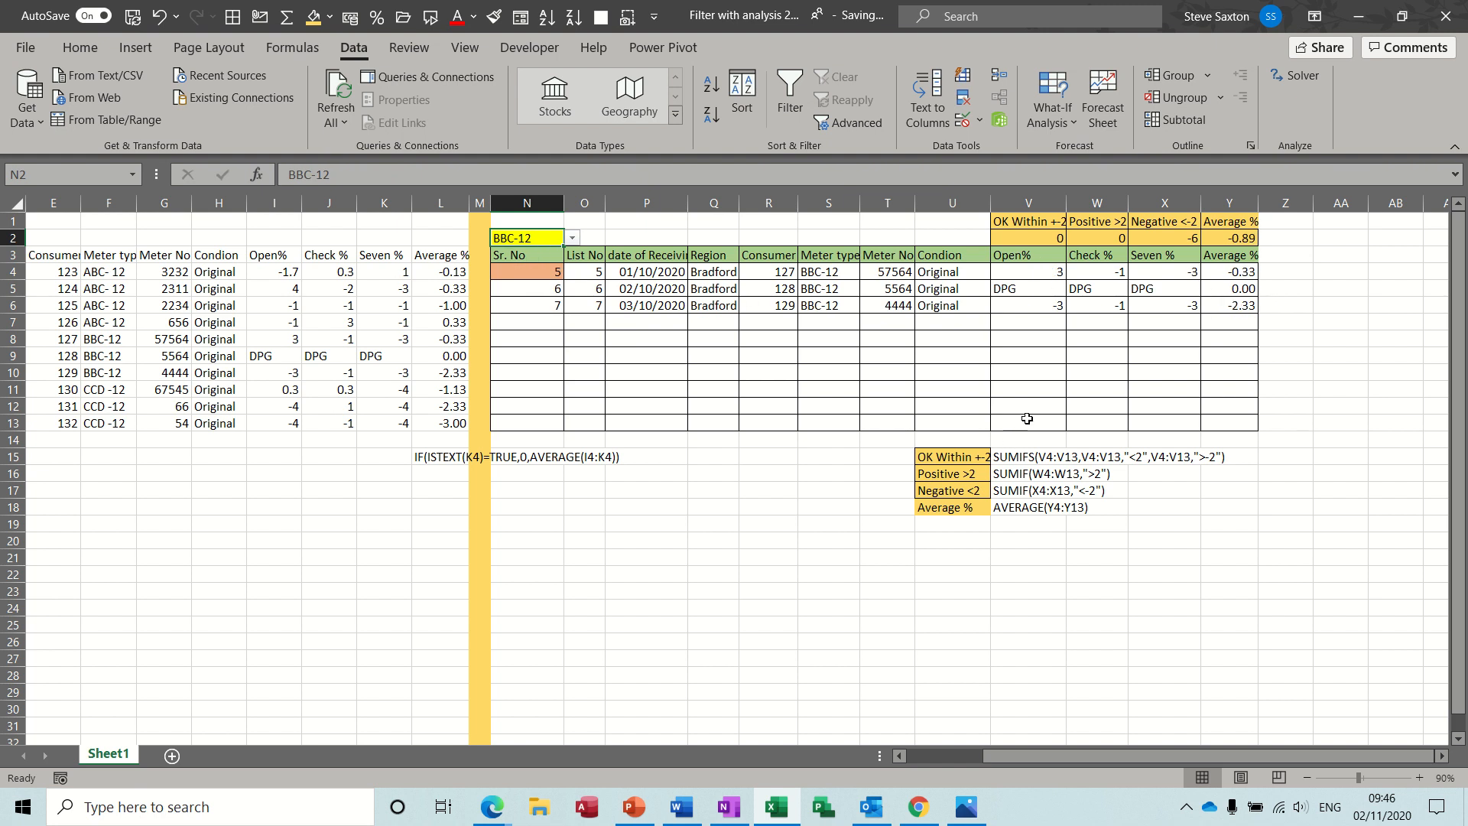
# - Clear the summary formulas from V2:Y2 below the summary headings
pyautogui.click(1029, 240)
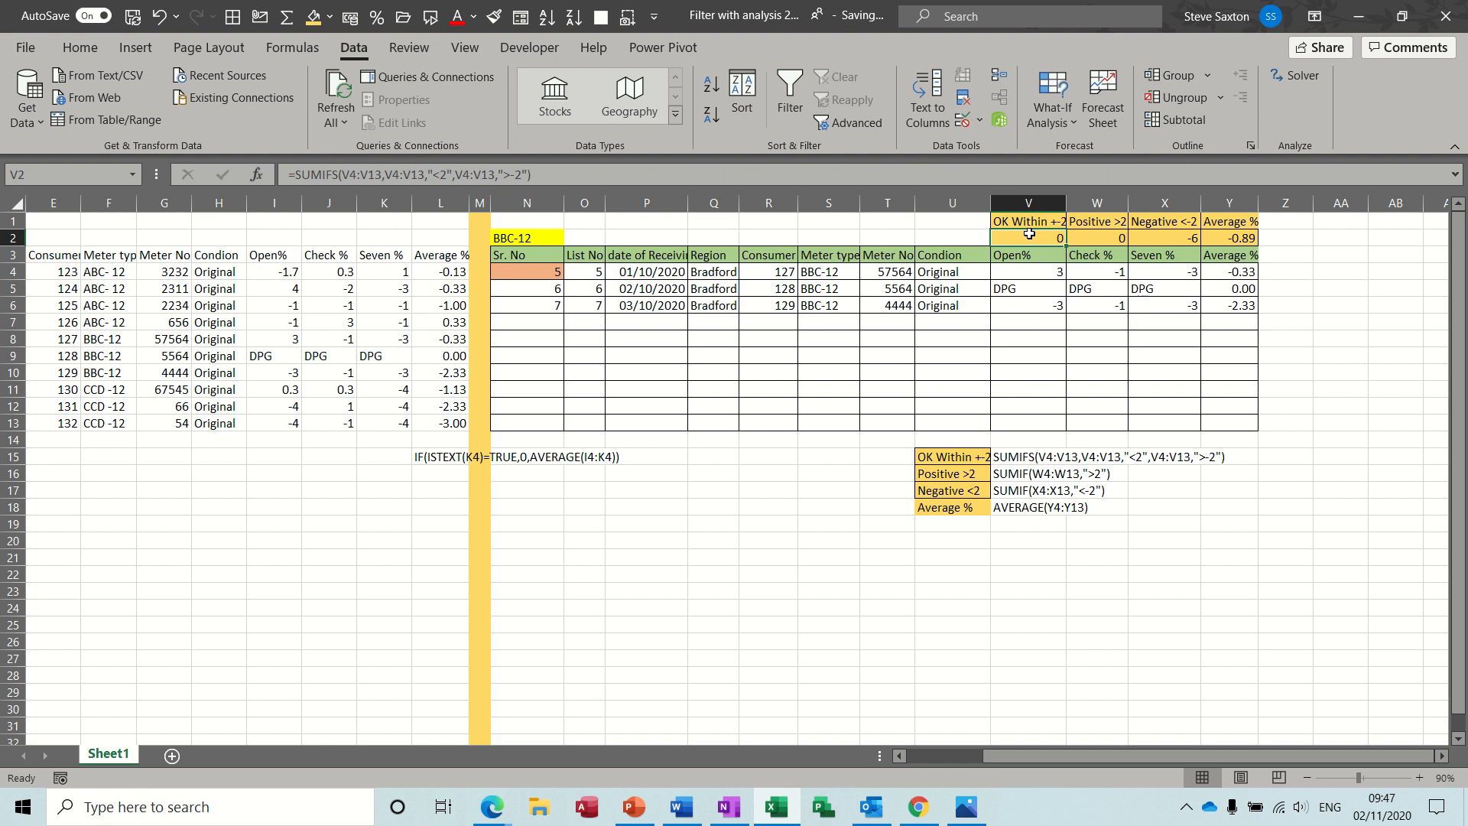
pyautogui.moveTo(1030, 234); pyautogui.dragTo(1225, 234)
pyautogui.press('Delete')
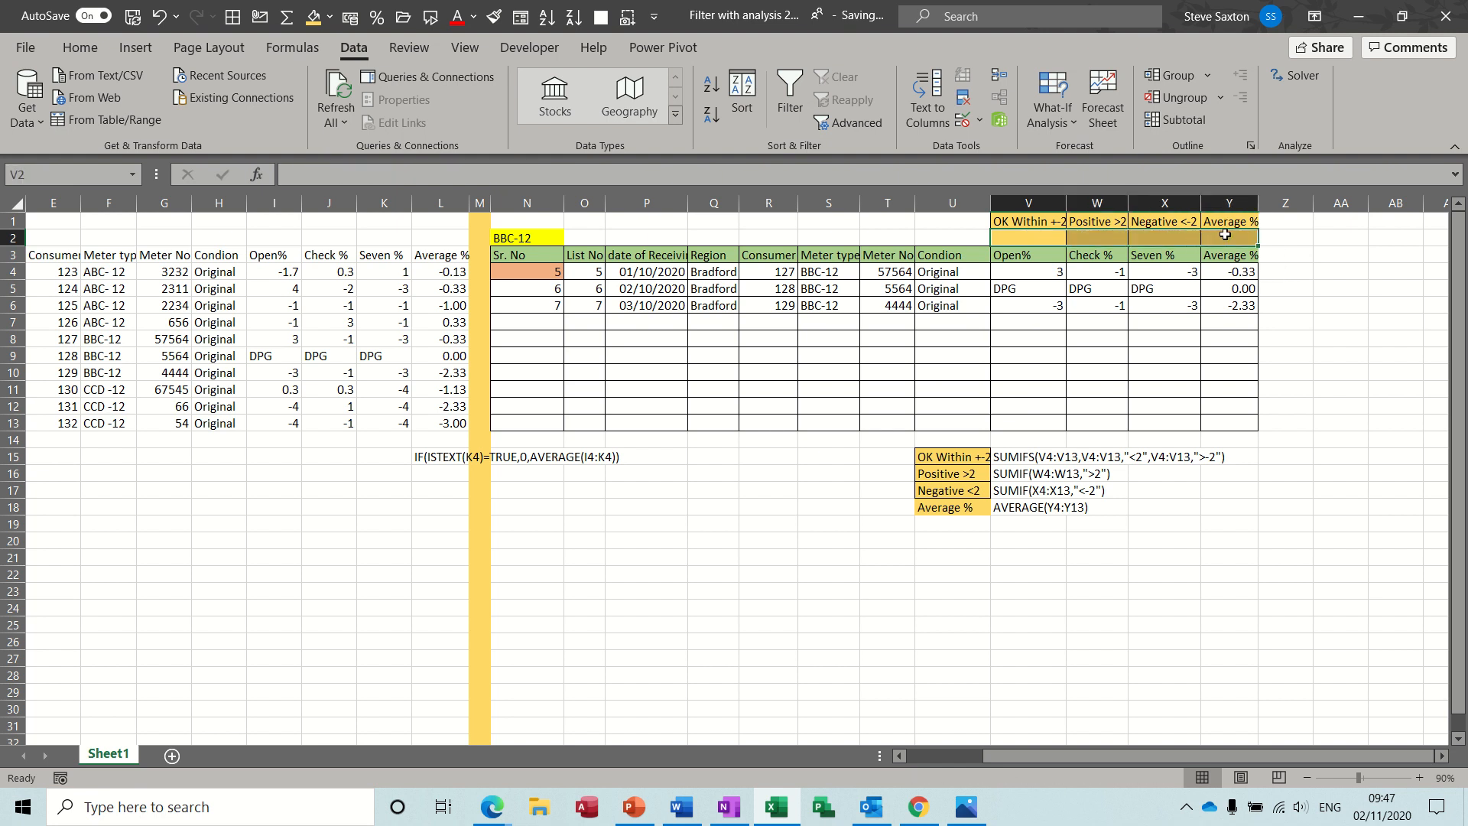
# - Begin a SUMIFS formula in V2 that sums V4:V13 where V4:V13 meets the first criterion "<2"
pyautogui.click(1039, 237)
pyautogui.write('=sumif')
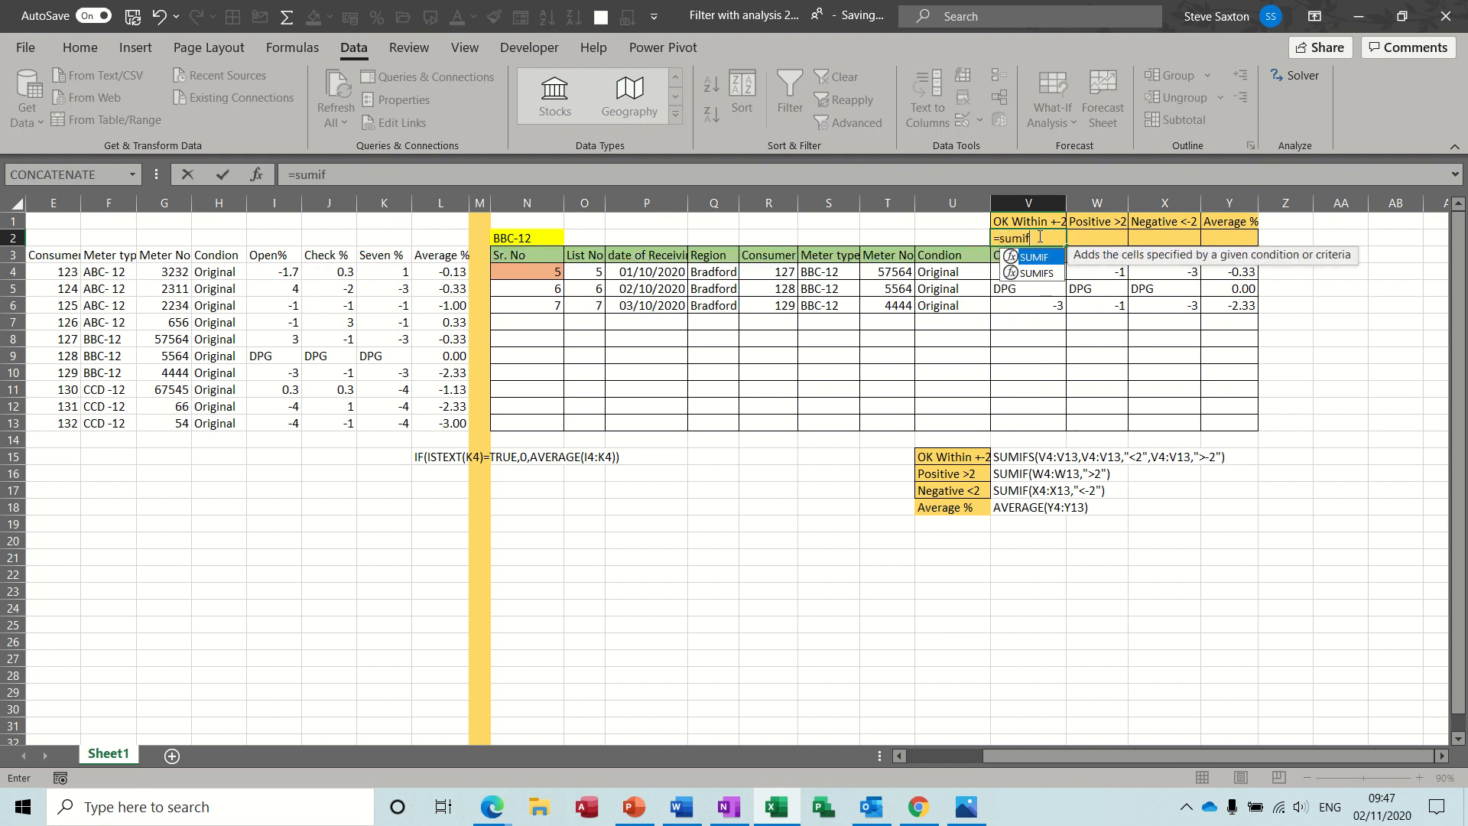
pyautogui.write('s(')
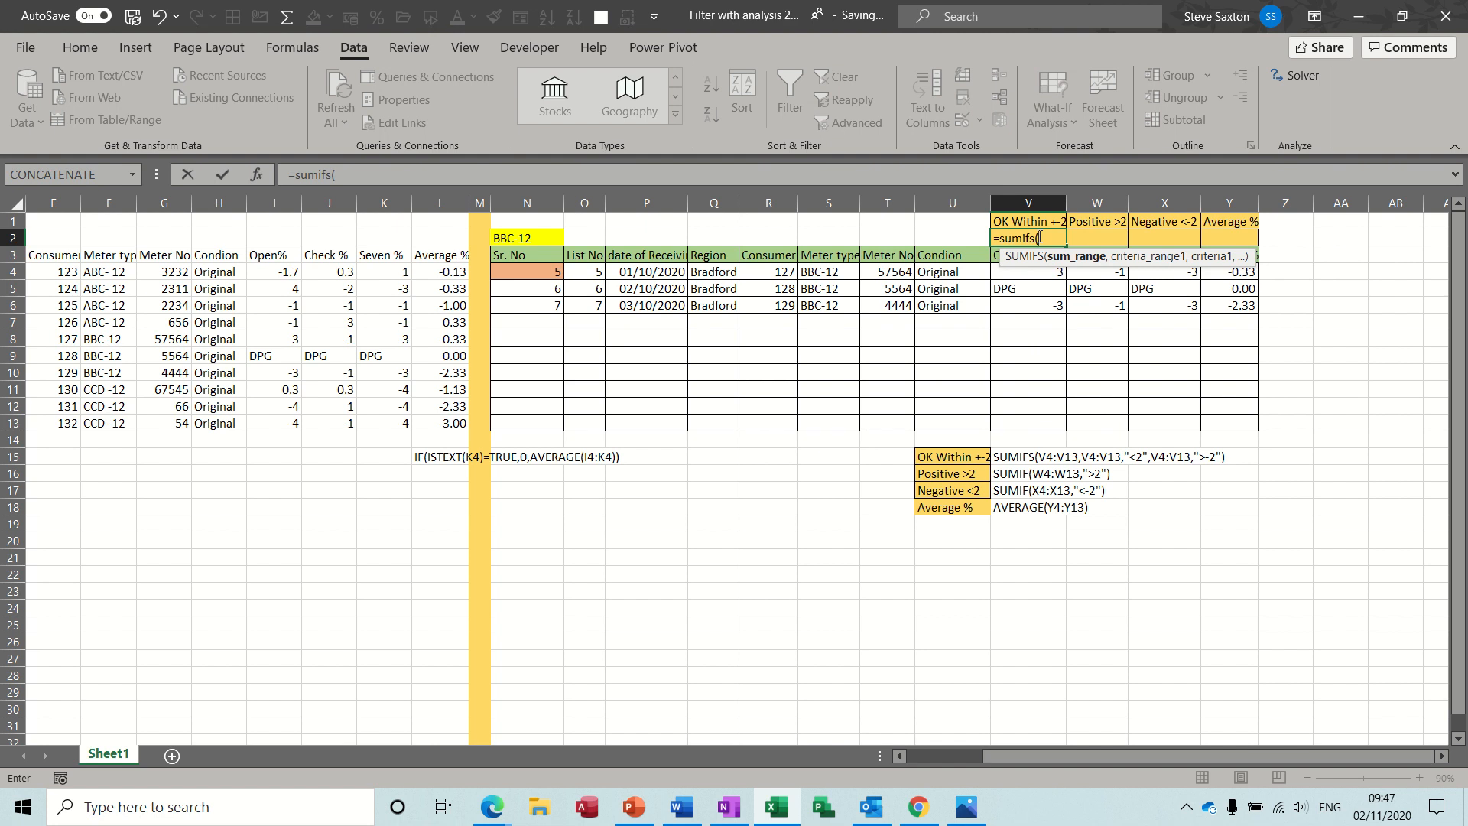
pyautogui.moveTo(1025, 277); pyautogui.dragTo(1028, 411)
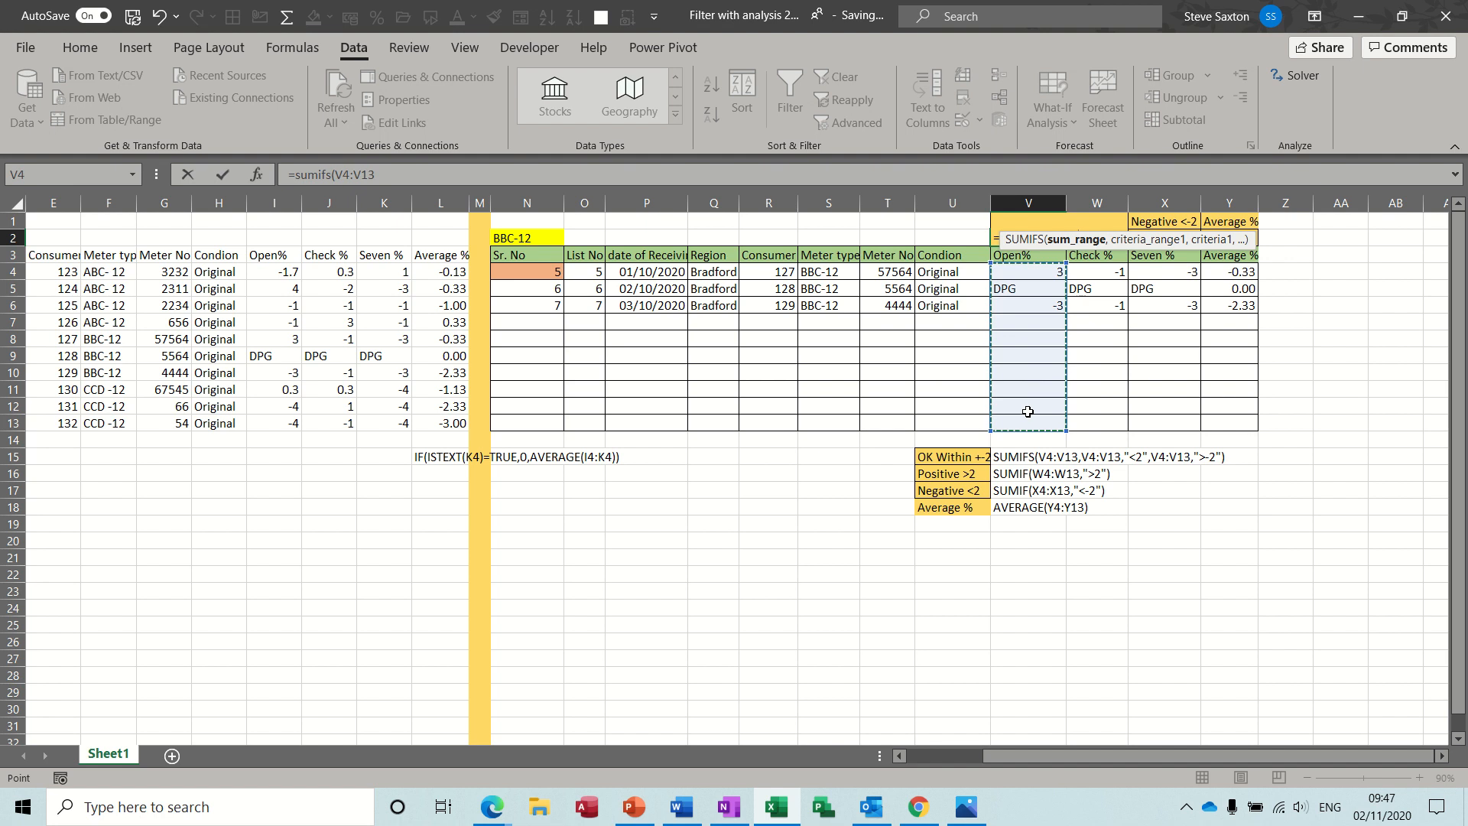
pyautogui.write(',')
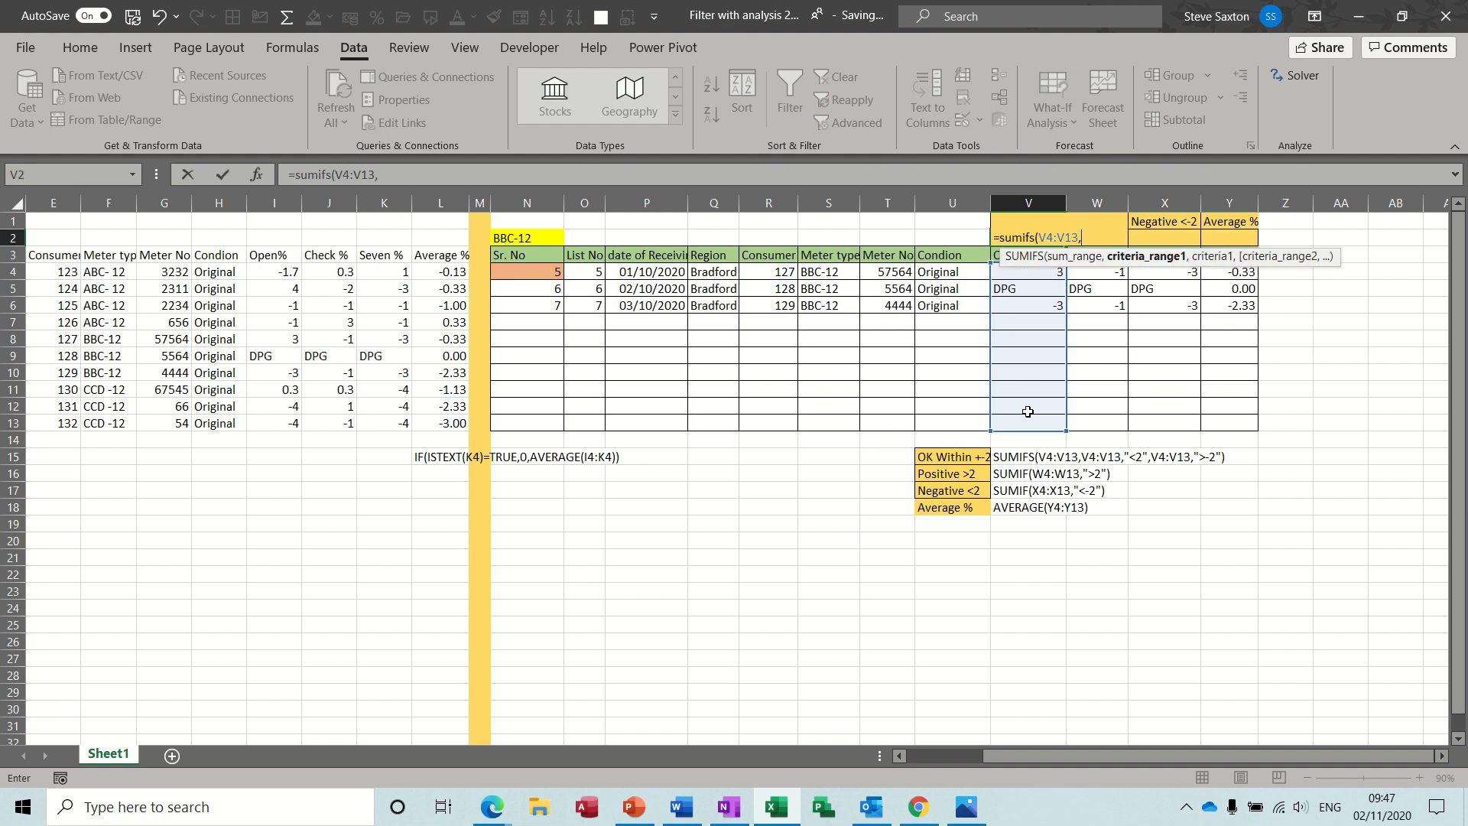
pyautogui.moveTo(999, 275); pyautogui.dragTo(1008, 425)
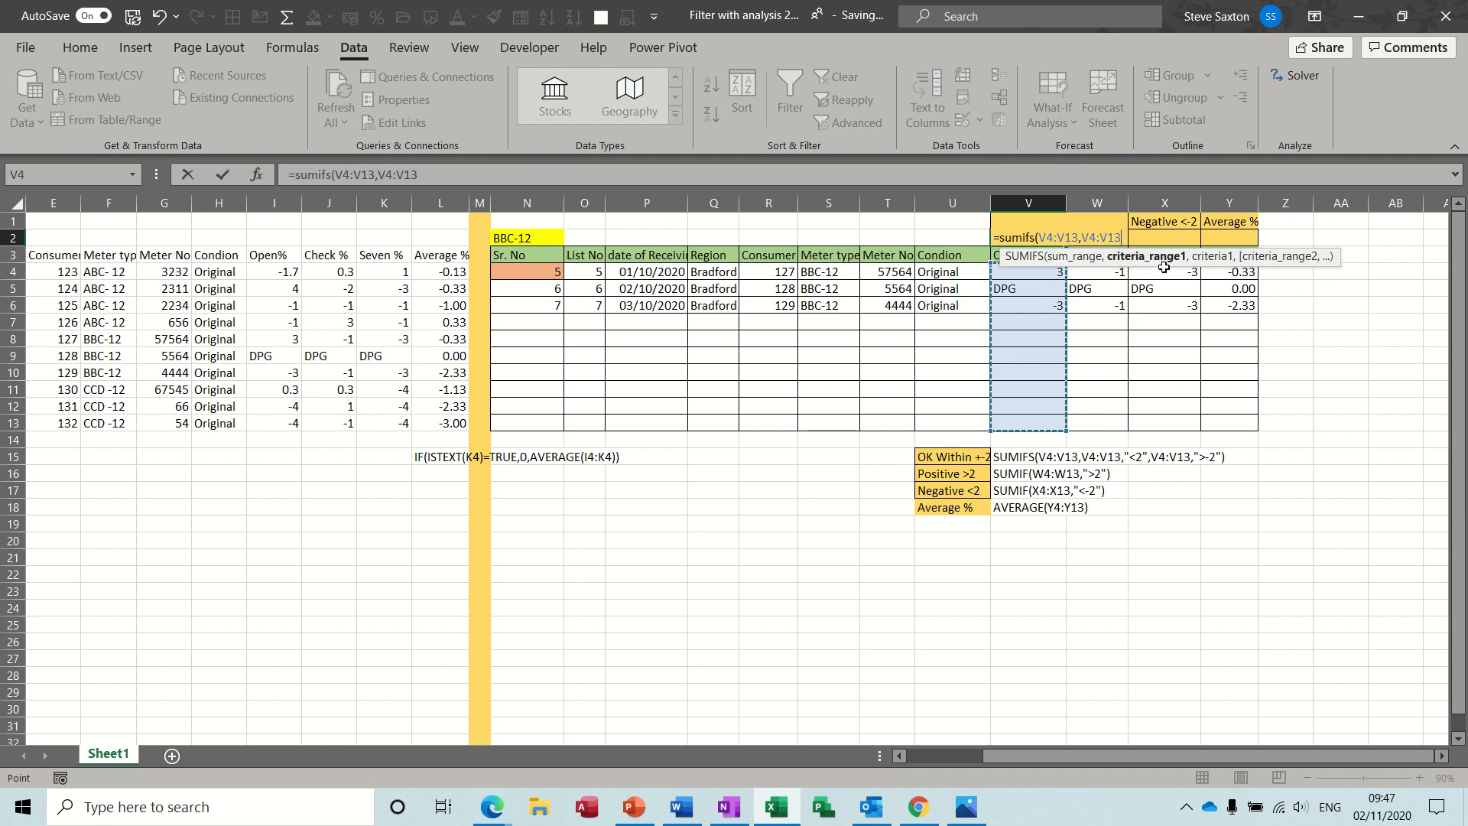
pyautogui.write(',')
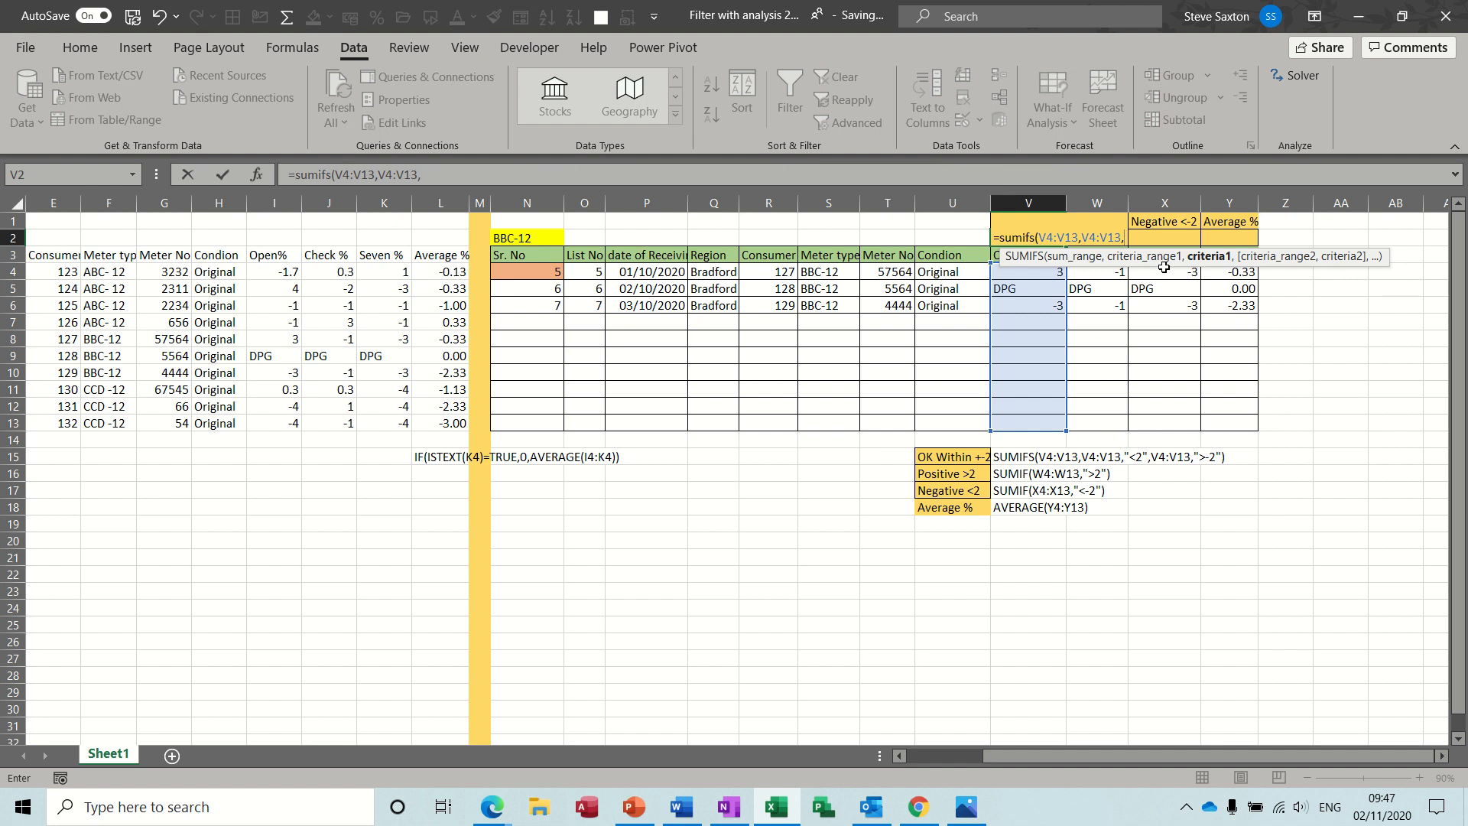
pyautogui.write('"<2",')
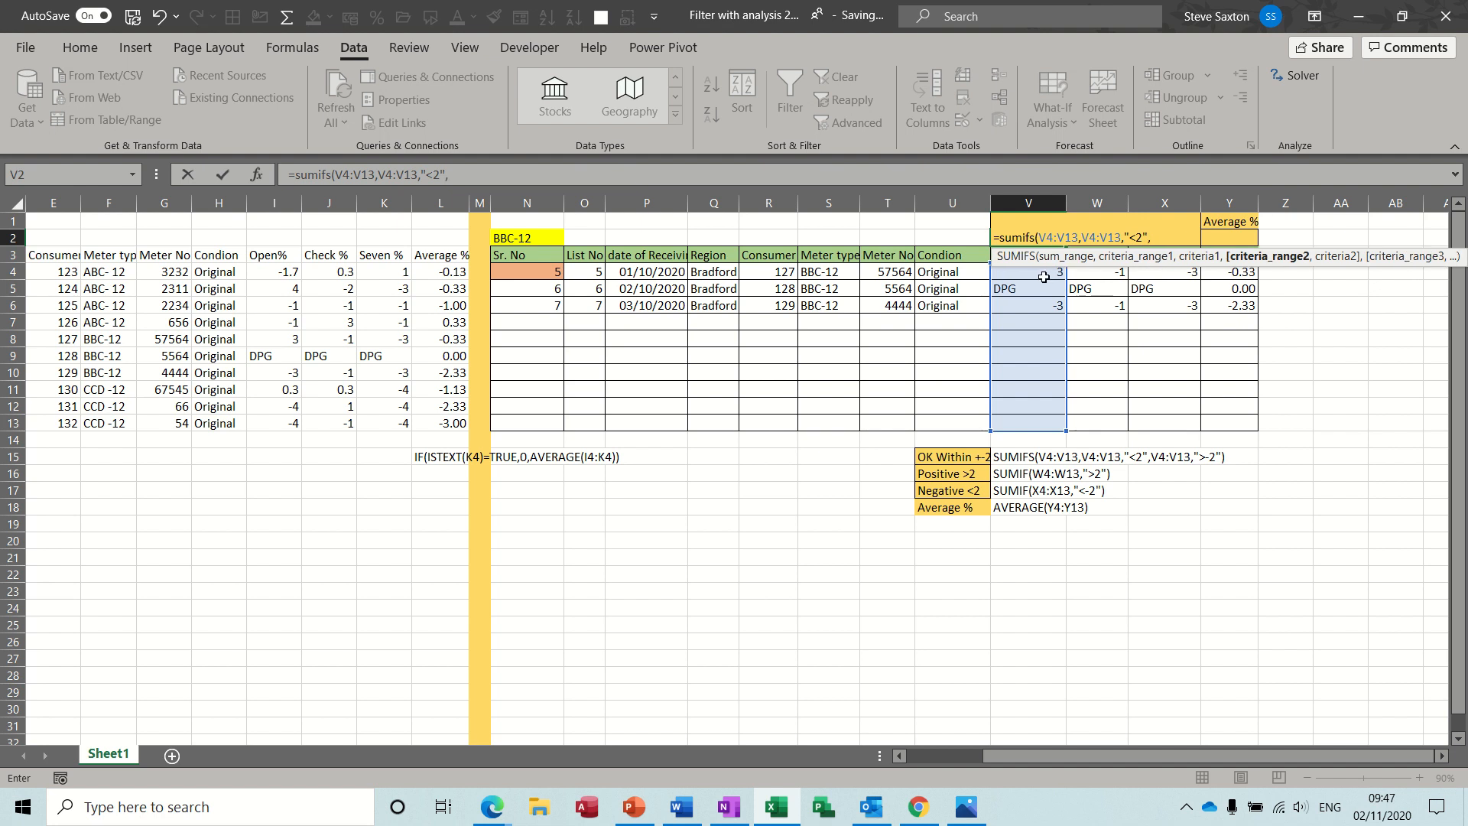
# - Complete the SUMIFS formula in V2 with V4:V13 as second criteria range and the criterion ">-2"
pyautogui.moveTo(1044, 273); pyautogui.dragTo(1031, 422)
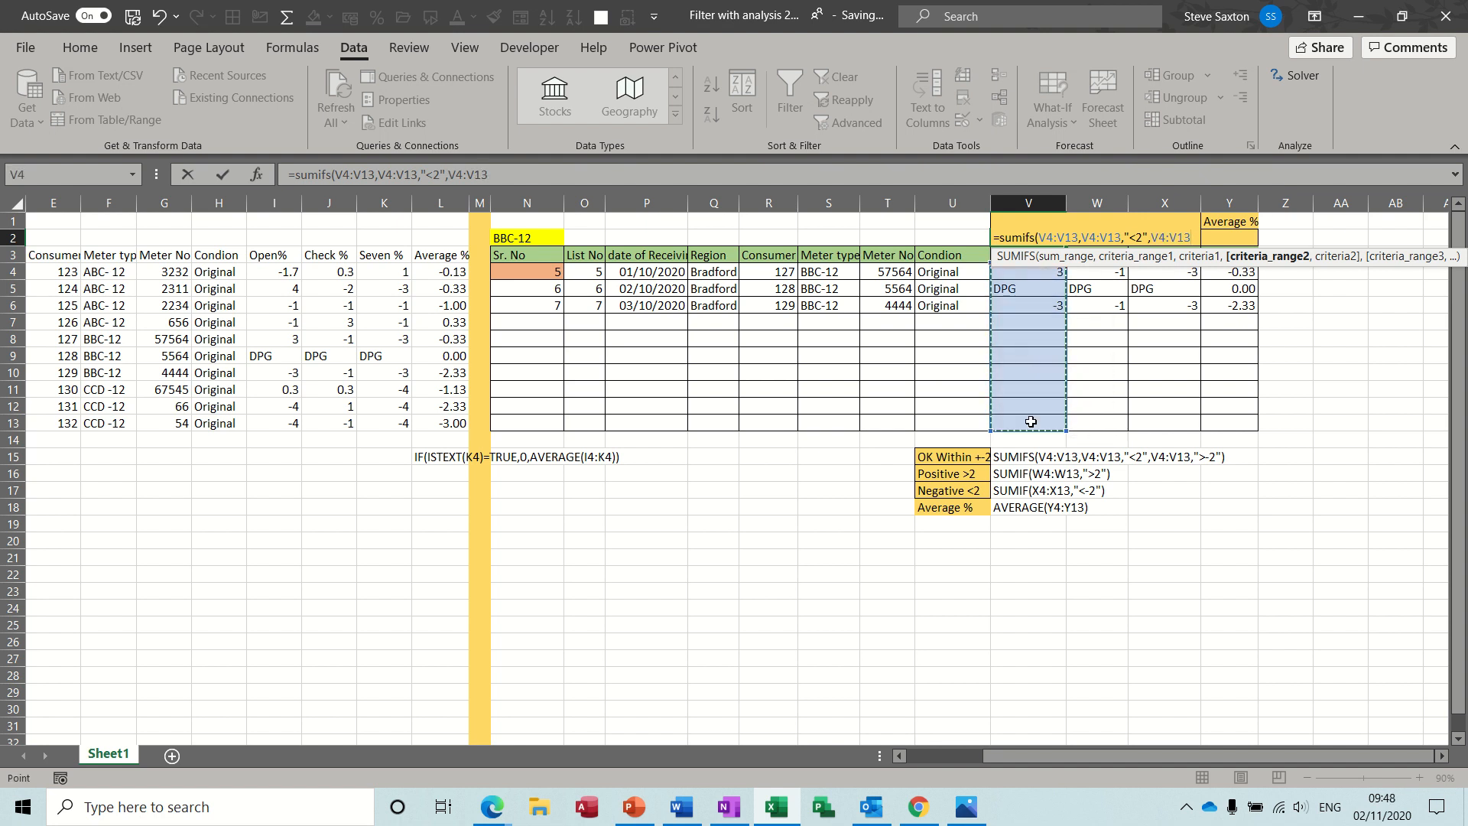
pyautogui.write('.')
pyautogui.write(',')
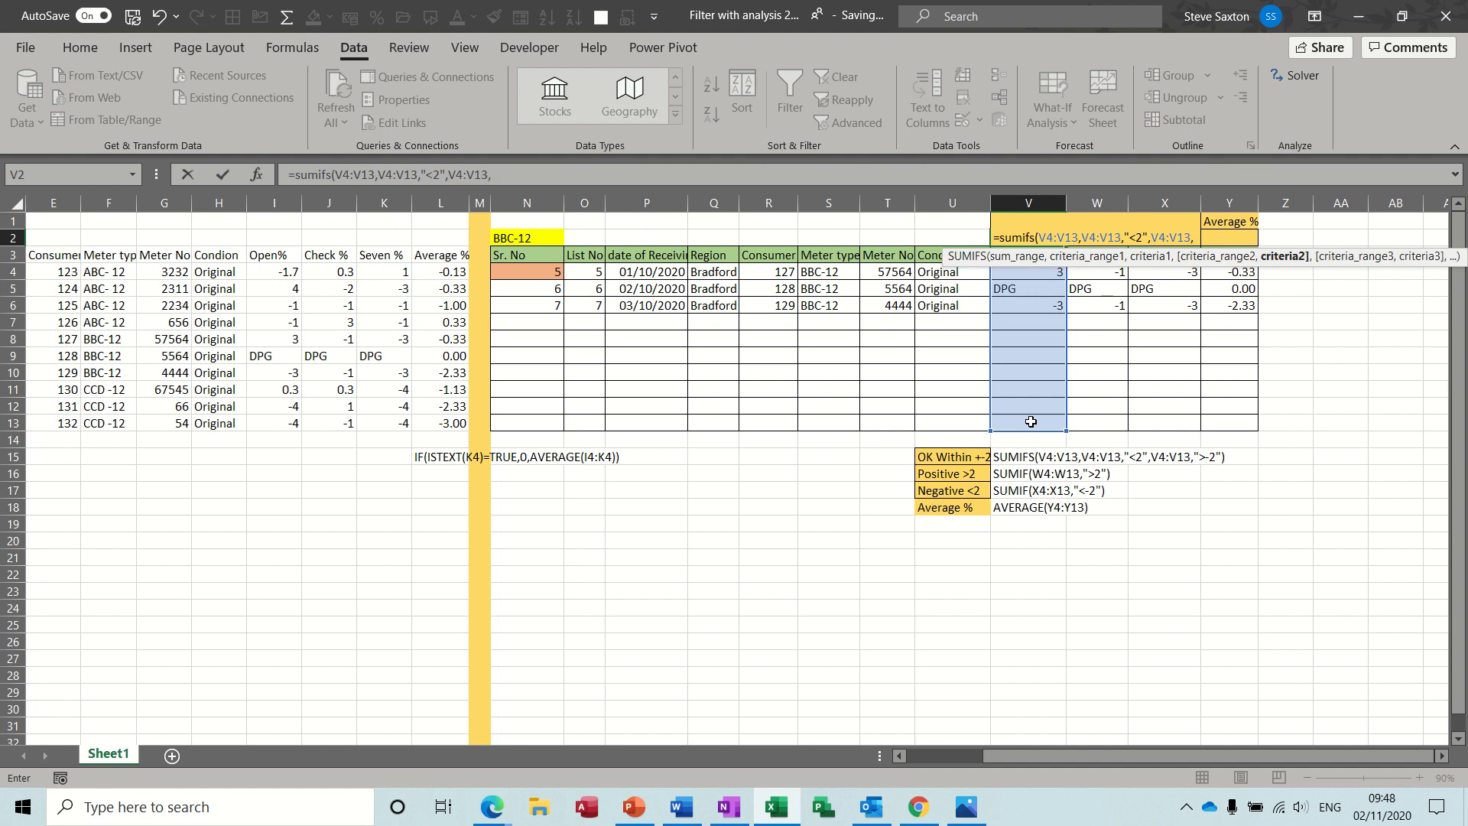
pyautogui.write('"')
pyautogui.write('>-2')
pyautogui.write(')')
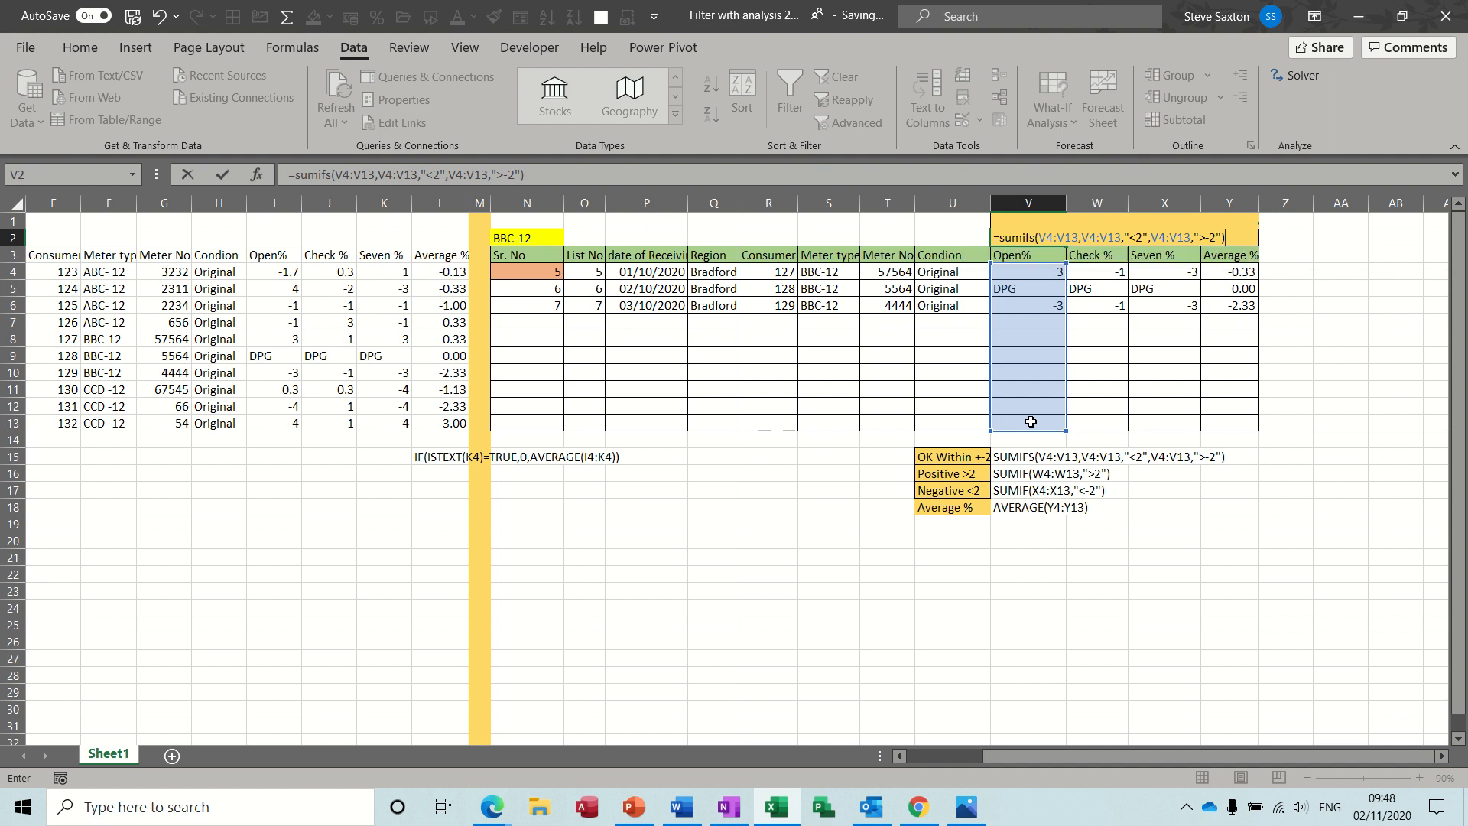
pyautogui.click(222, 175)
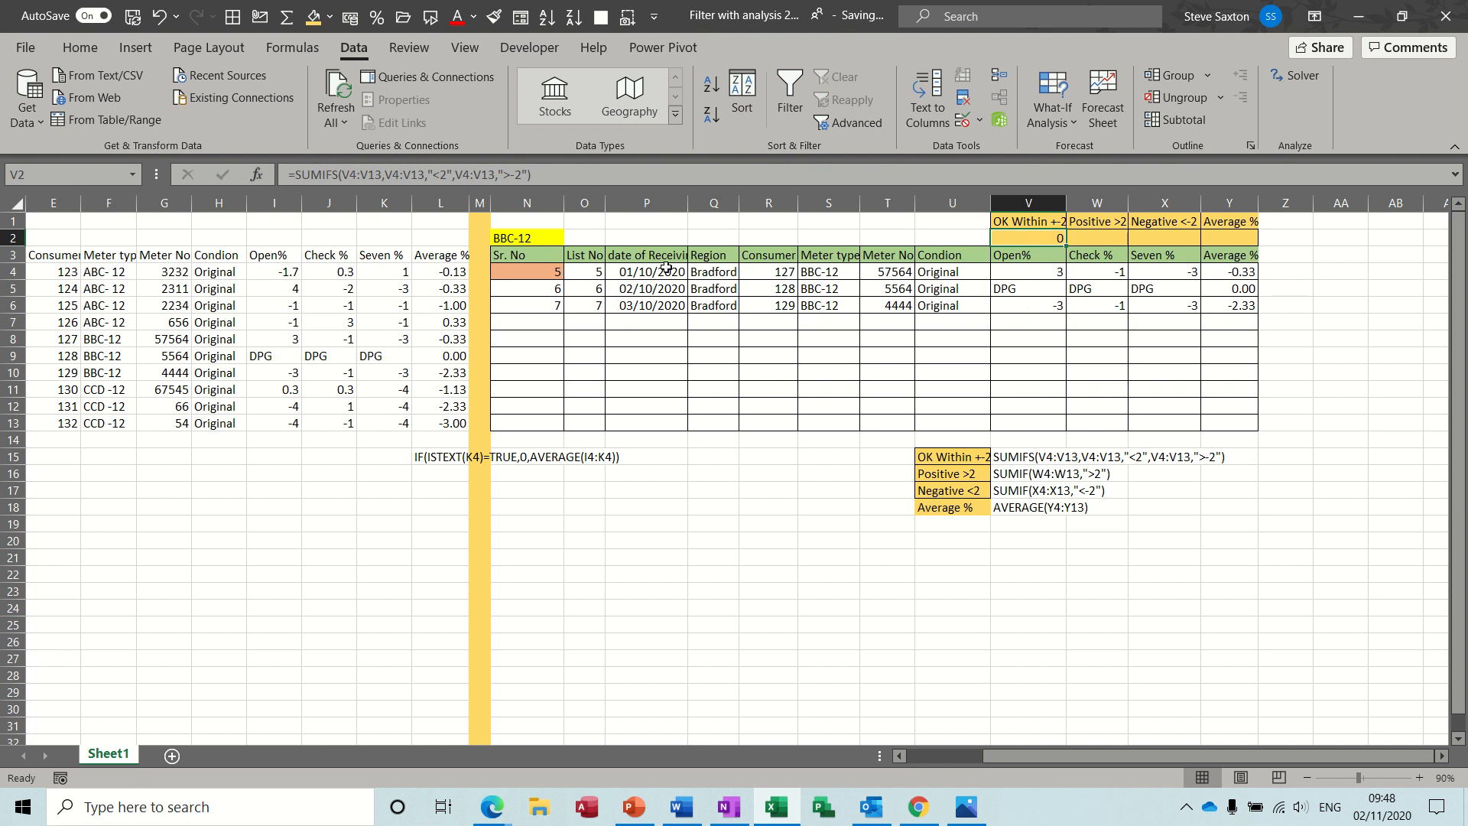
# - Switch the meter type in N2 to ABC- 12 to test the rebuilt OK Within +-2 summary
pyautogui.click(546, 239)
pyautogui.click(572, 238)
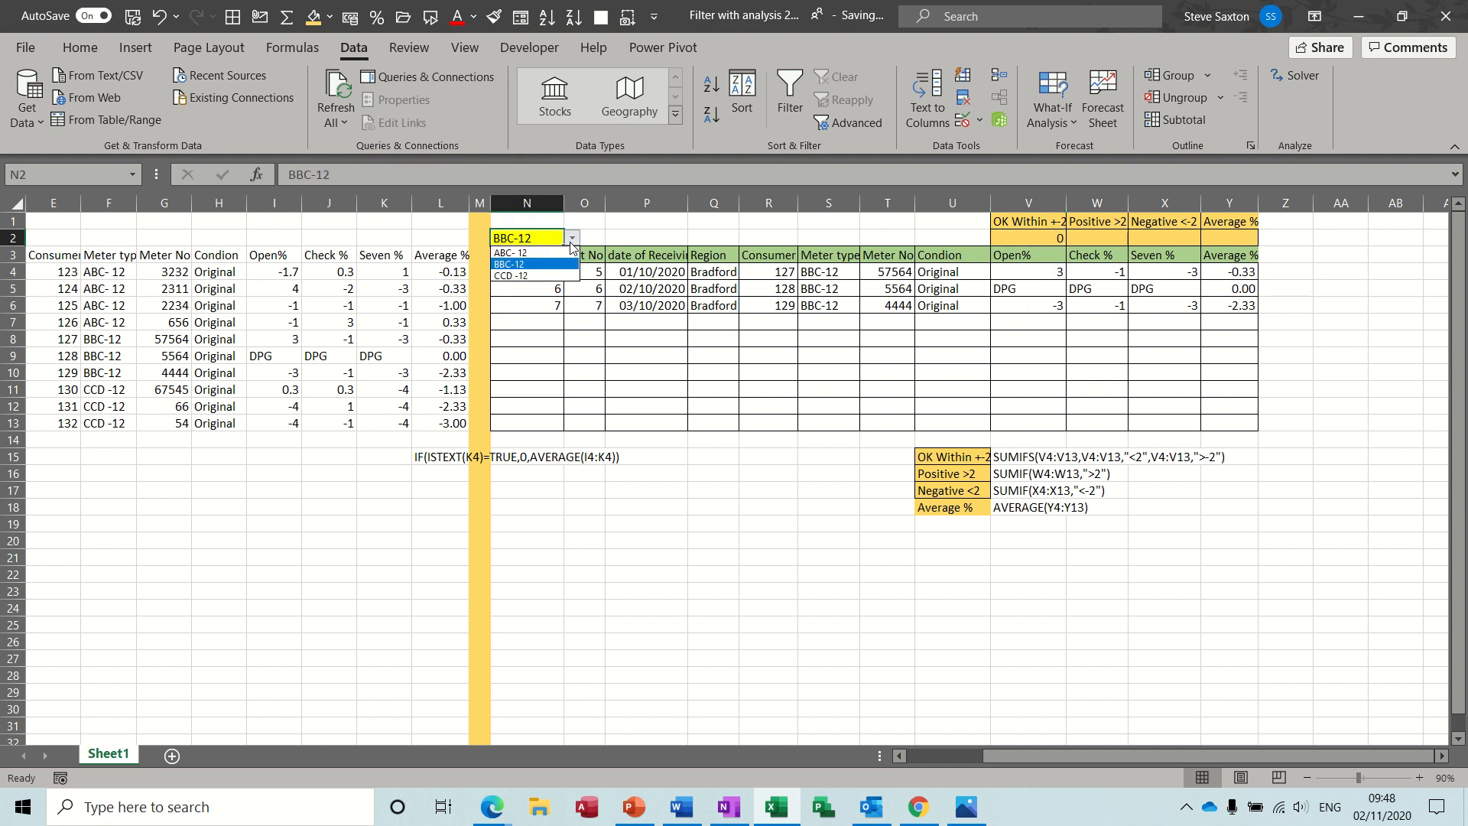
pyautogui.click(555, 251)
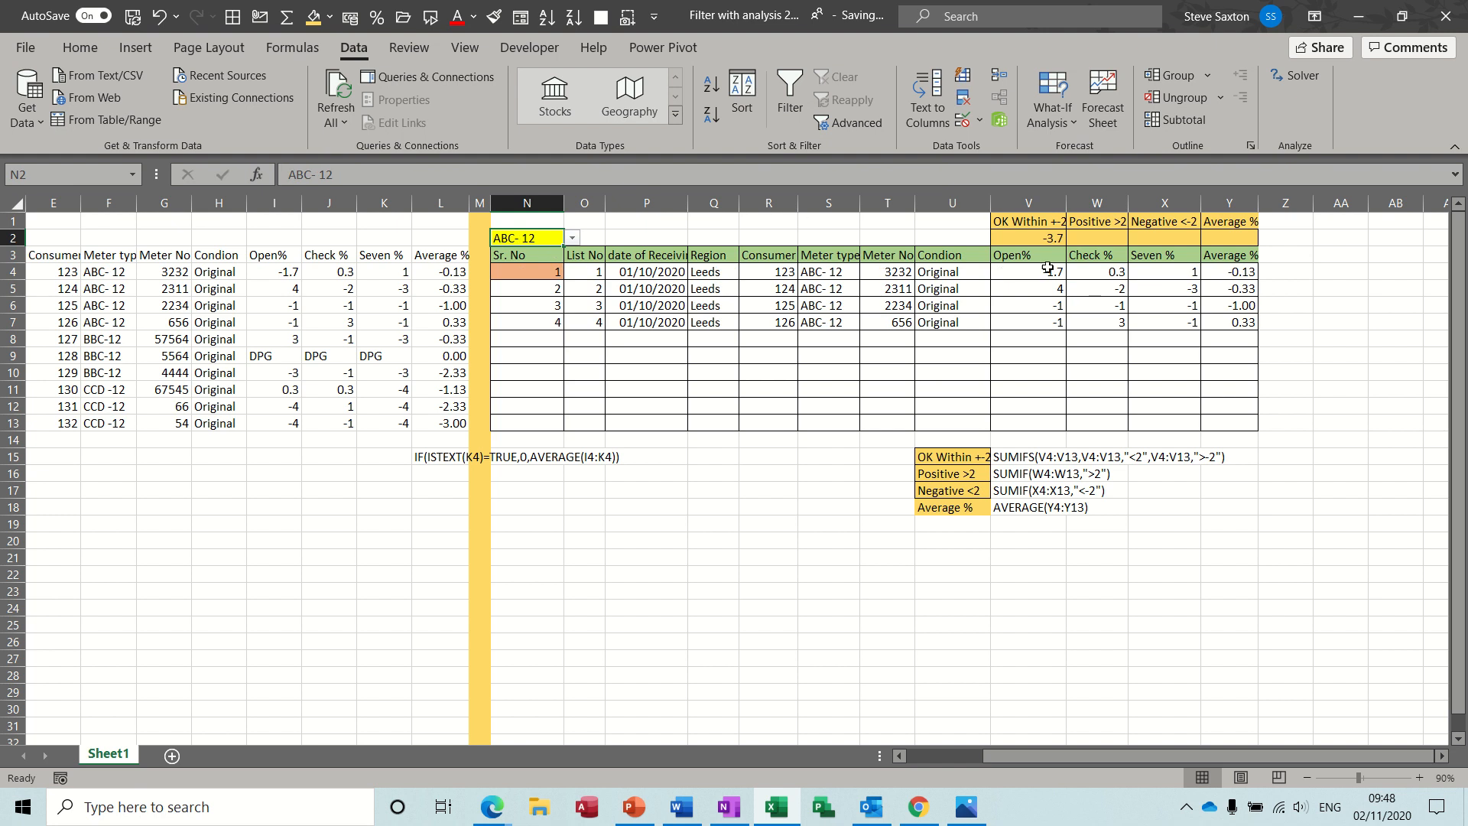
# - Enter the formula =SUMIF(W4:W13,">2") in W2 under the Positive >2 heading
pyautogui.click(1098, 238)
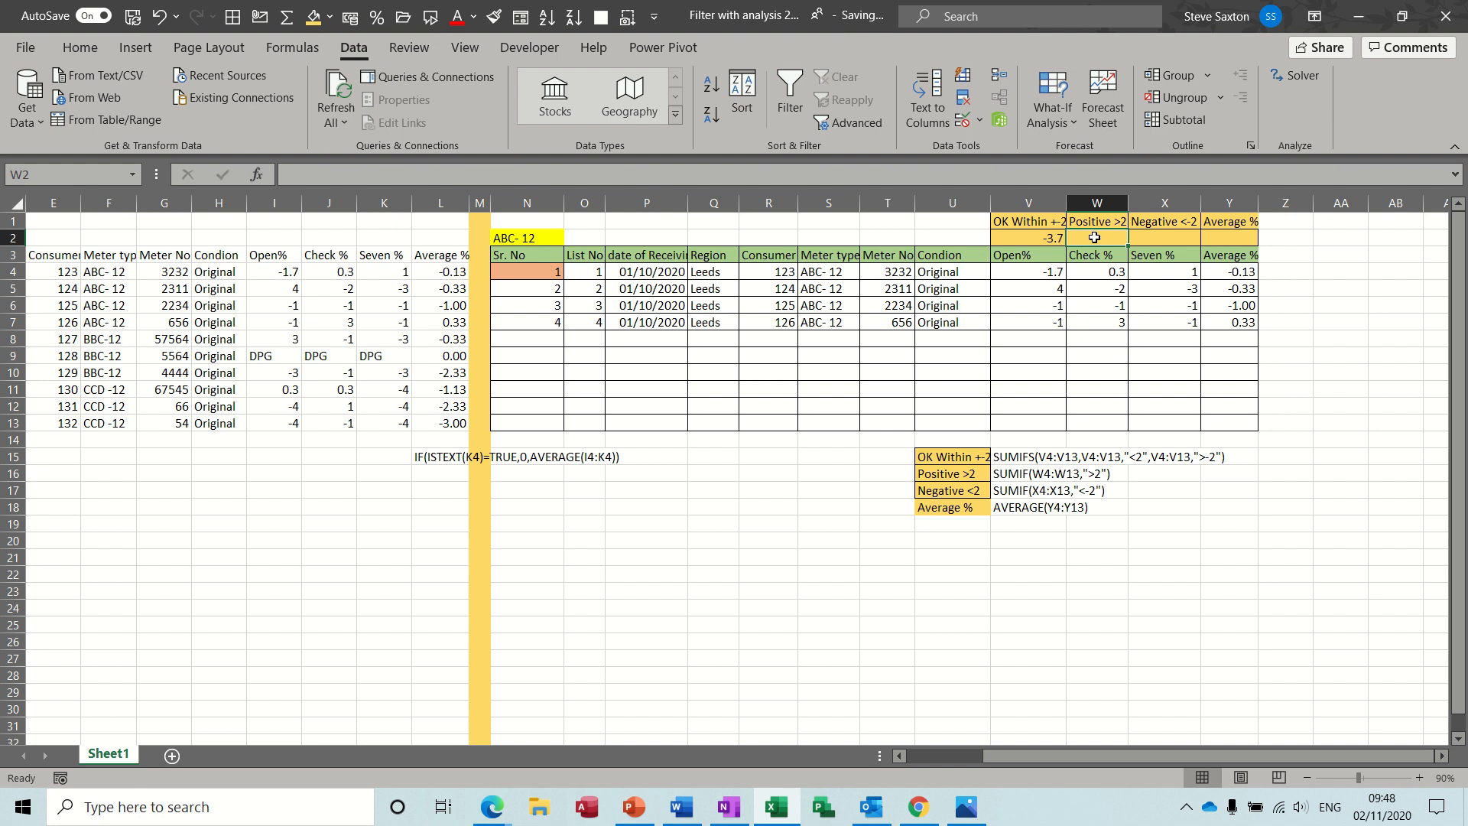
pyautogui.write('=s')
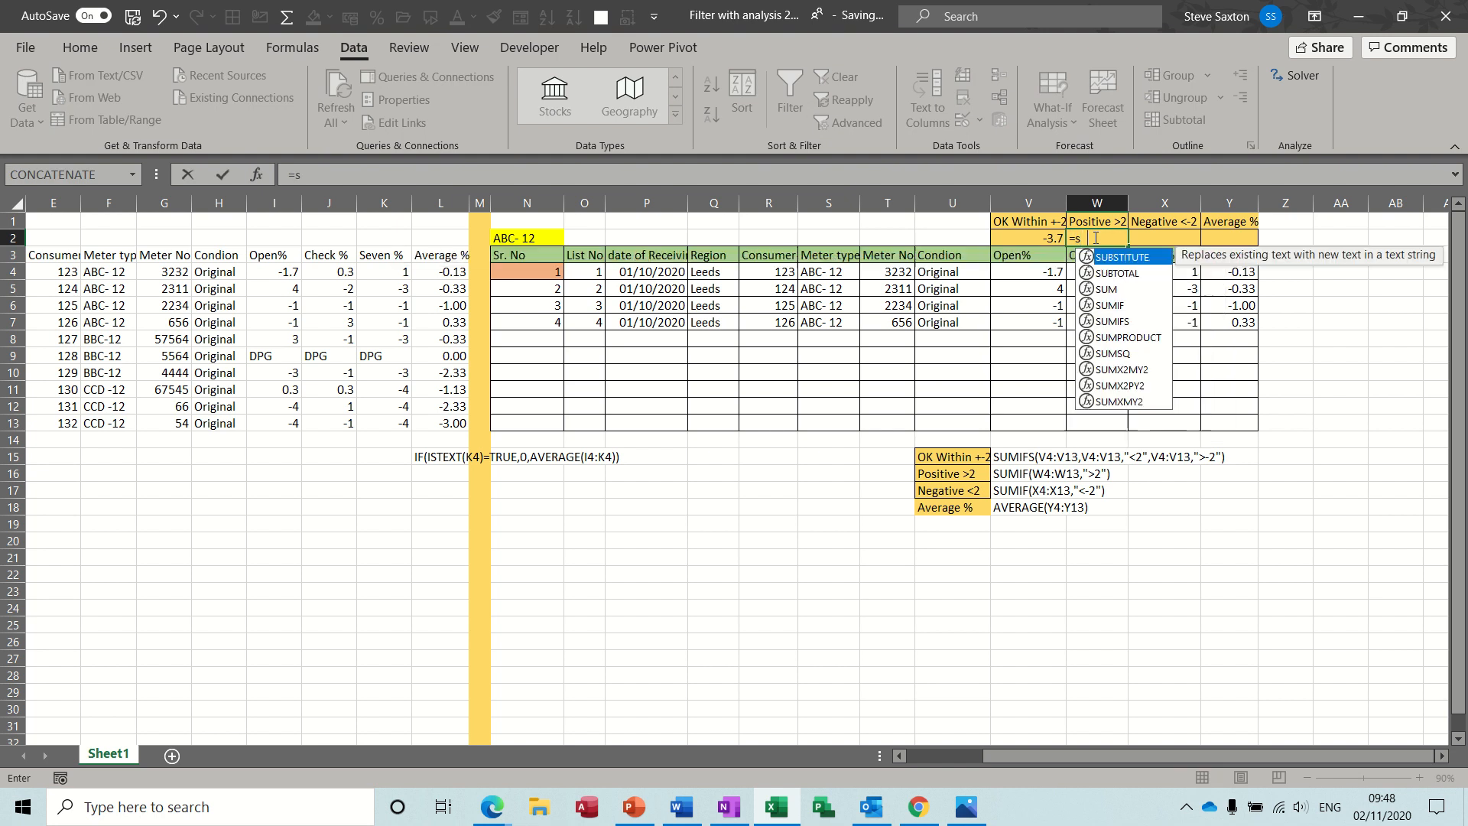
pyautogui.write('umif')
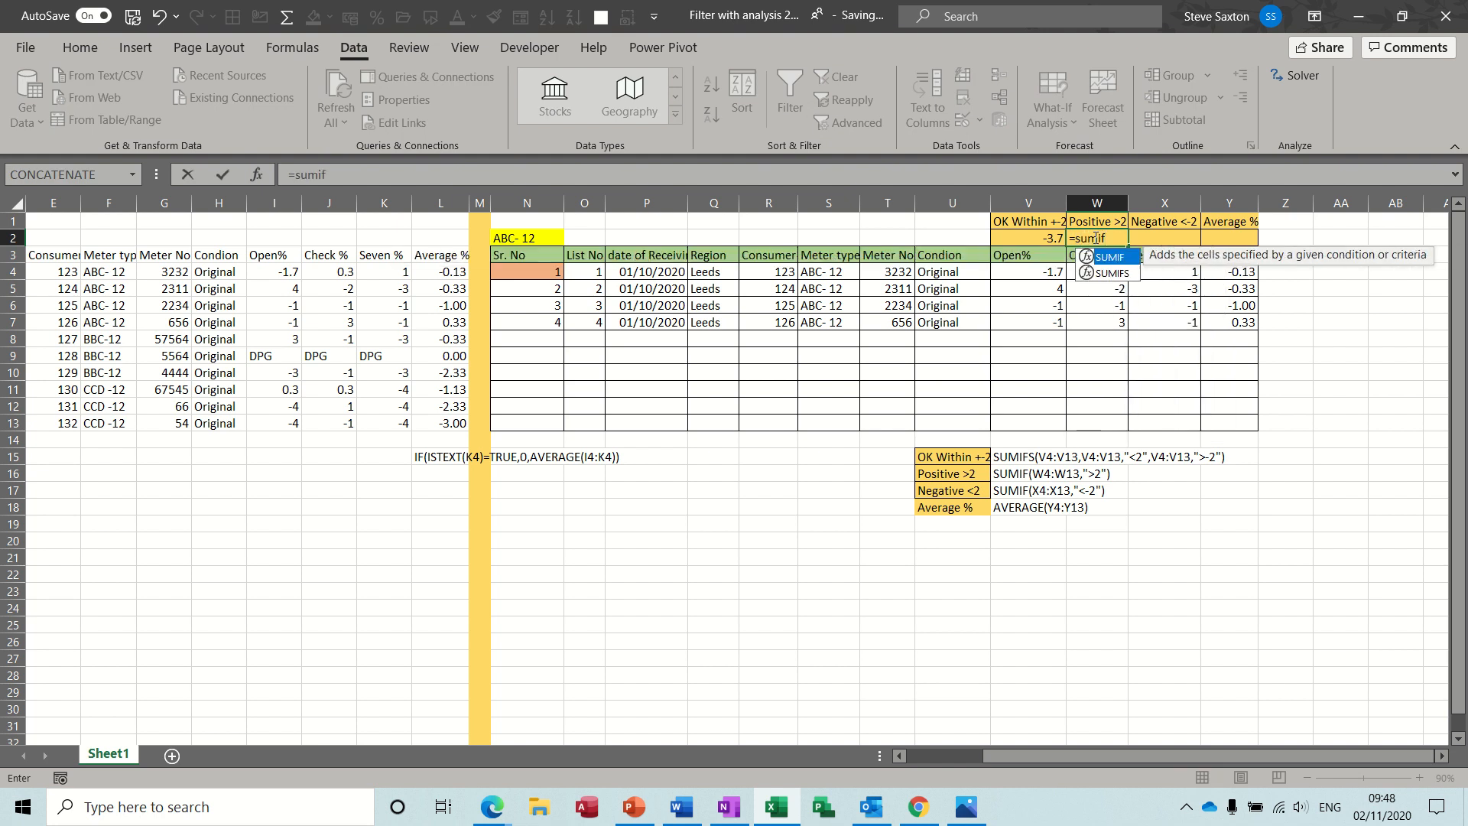
pyautogui.write('(')
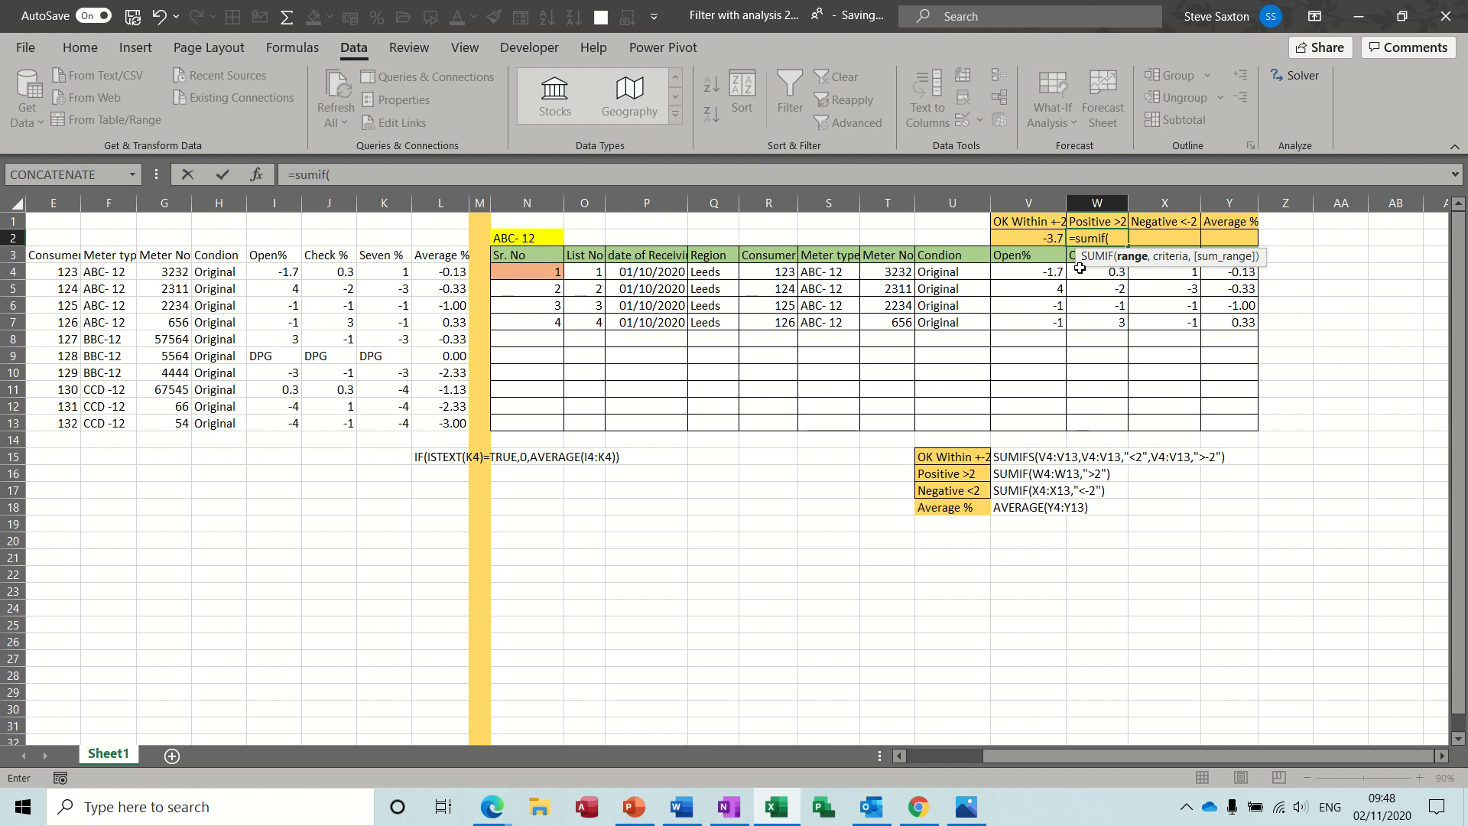
pyautogui.moveTo(1096, 273); pyautogui.dragTo(1101, 419)
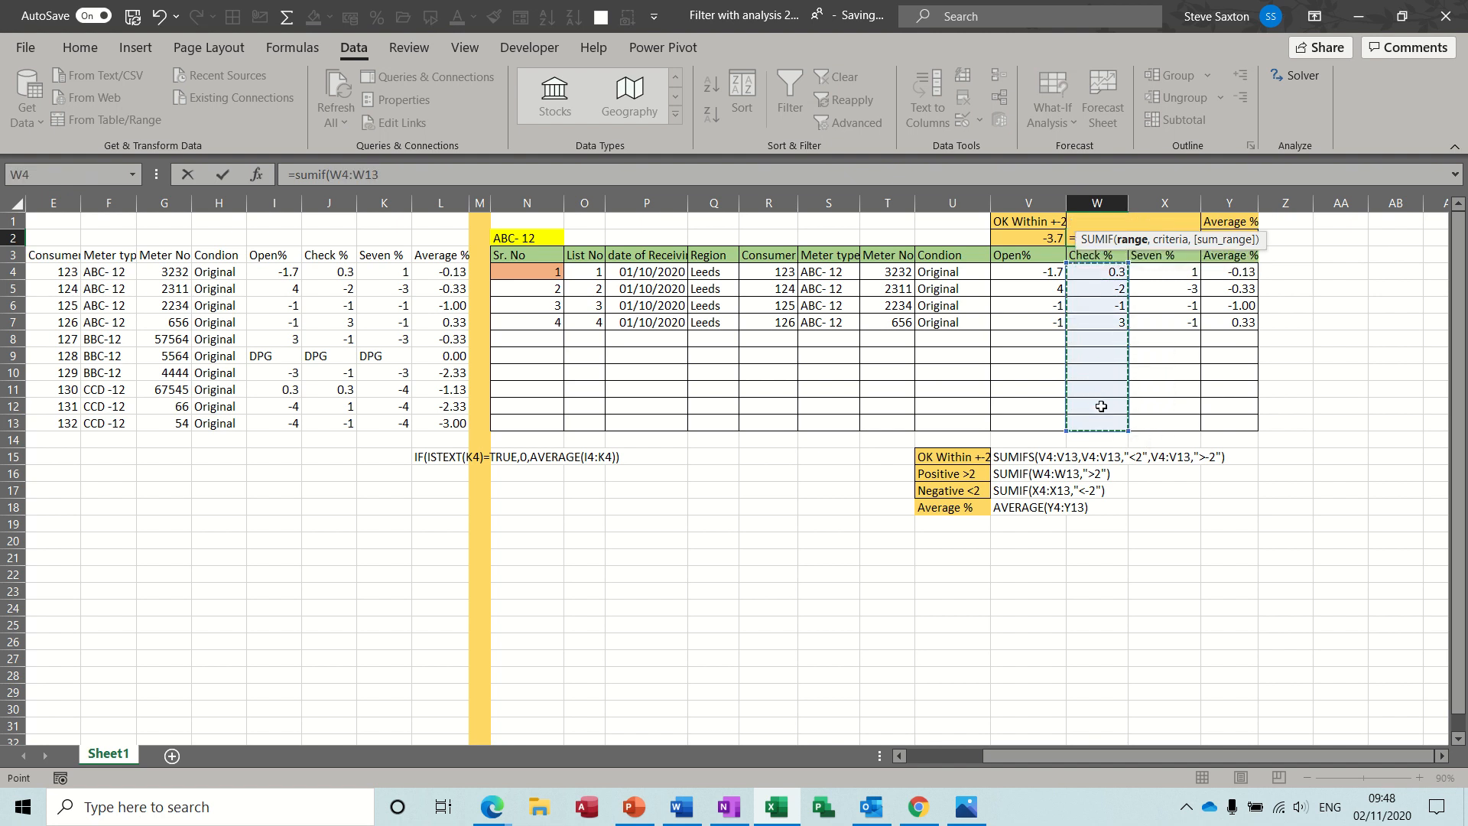
pyautogui.write(',')
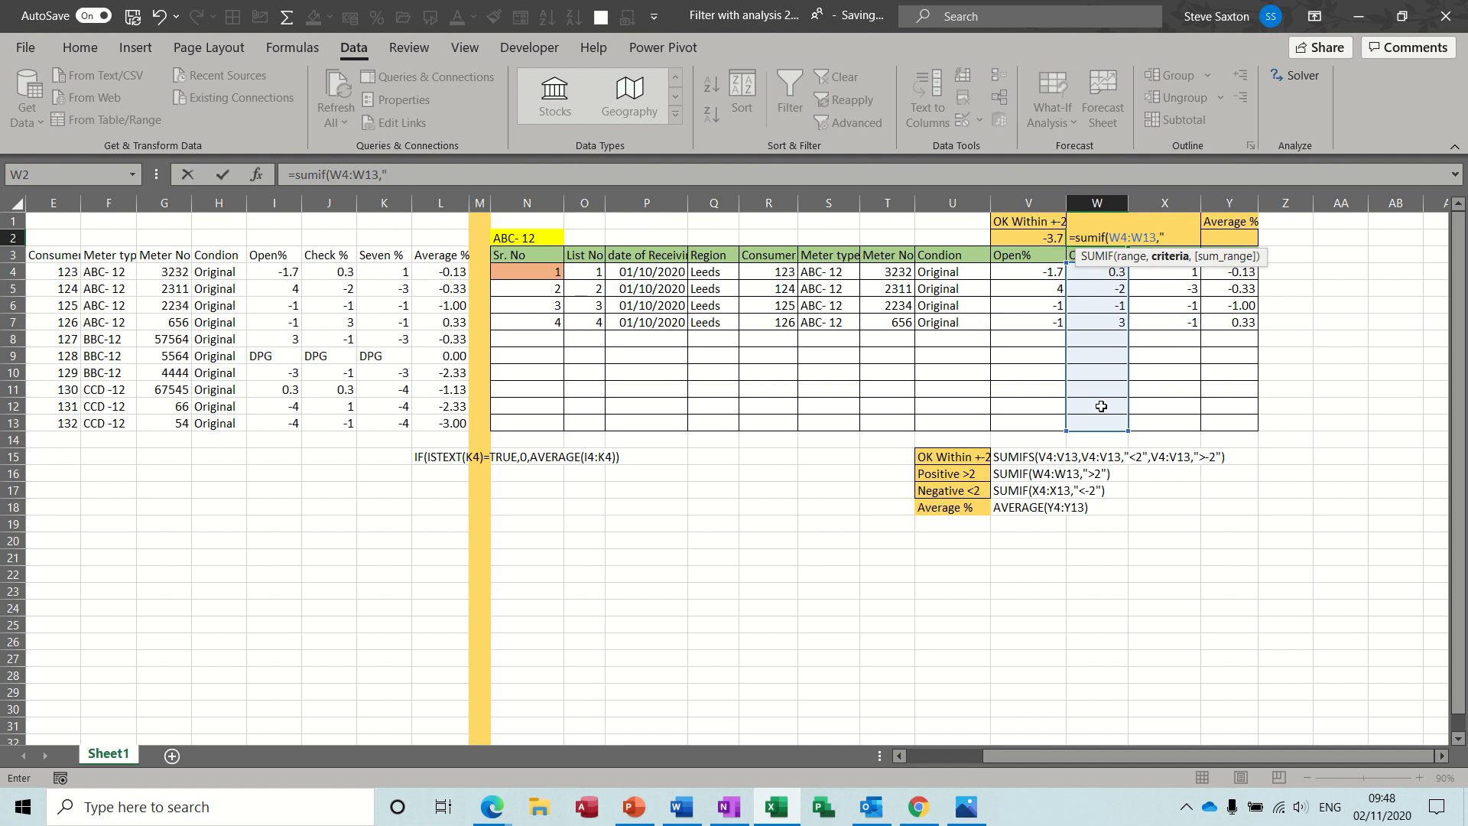
pyautogui.write('">2')
pyautogui.click(219, 175)
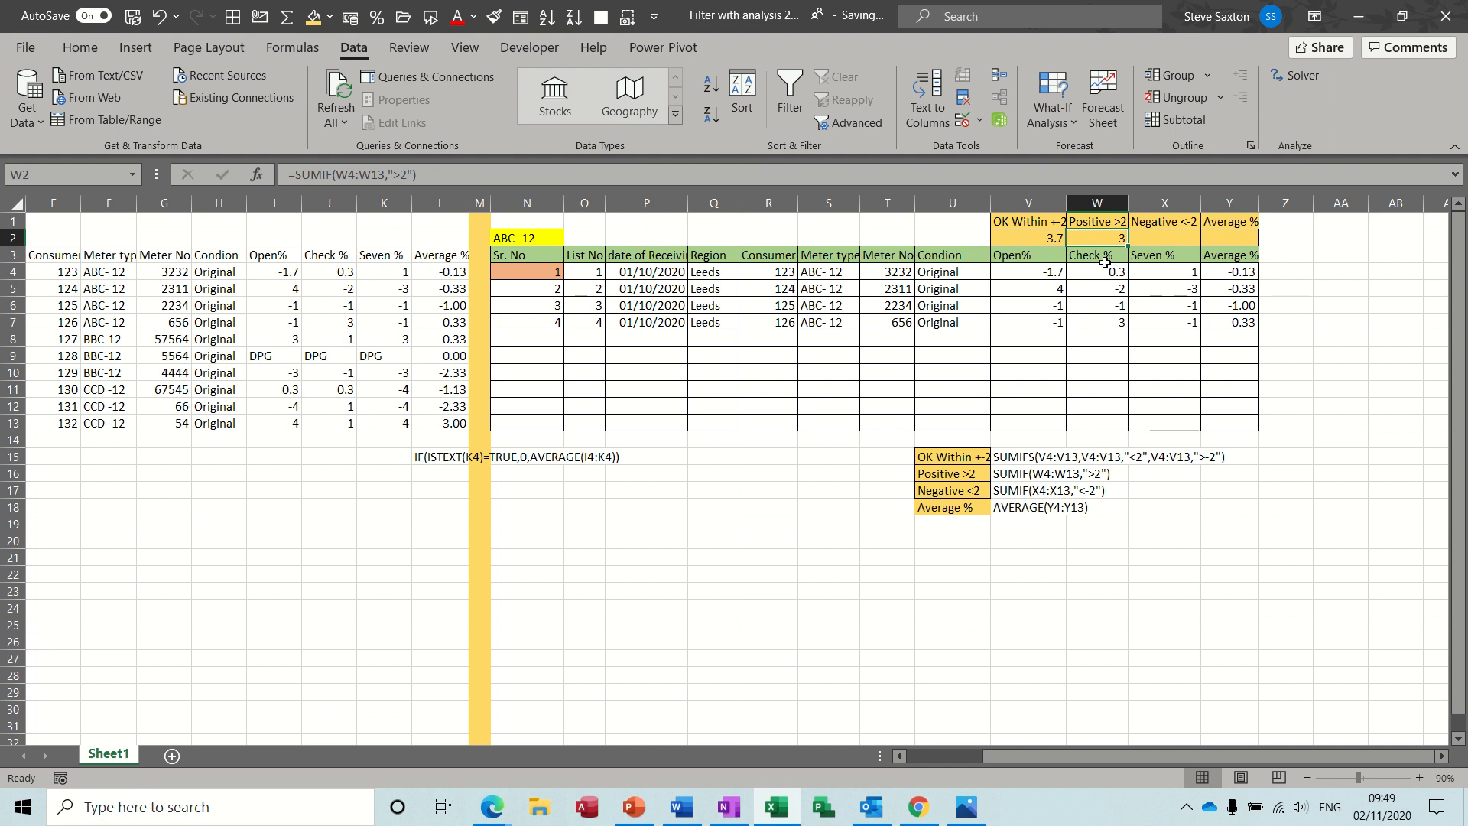
# - Enter the formula =SUMIF(X4:X13,"<-2") in X2 under the Negative <-2 heading
pyautogui.click(1166, 241)
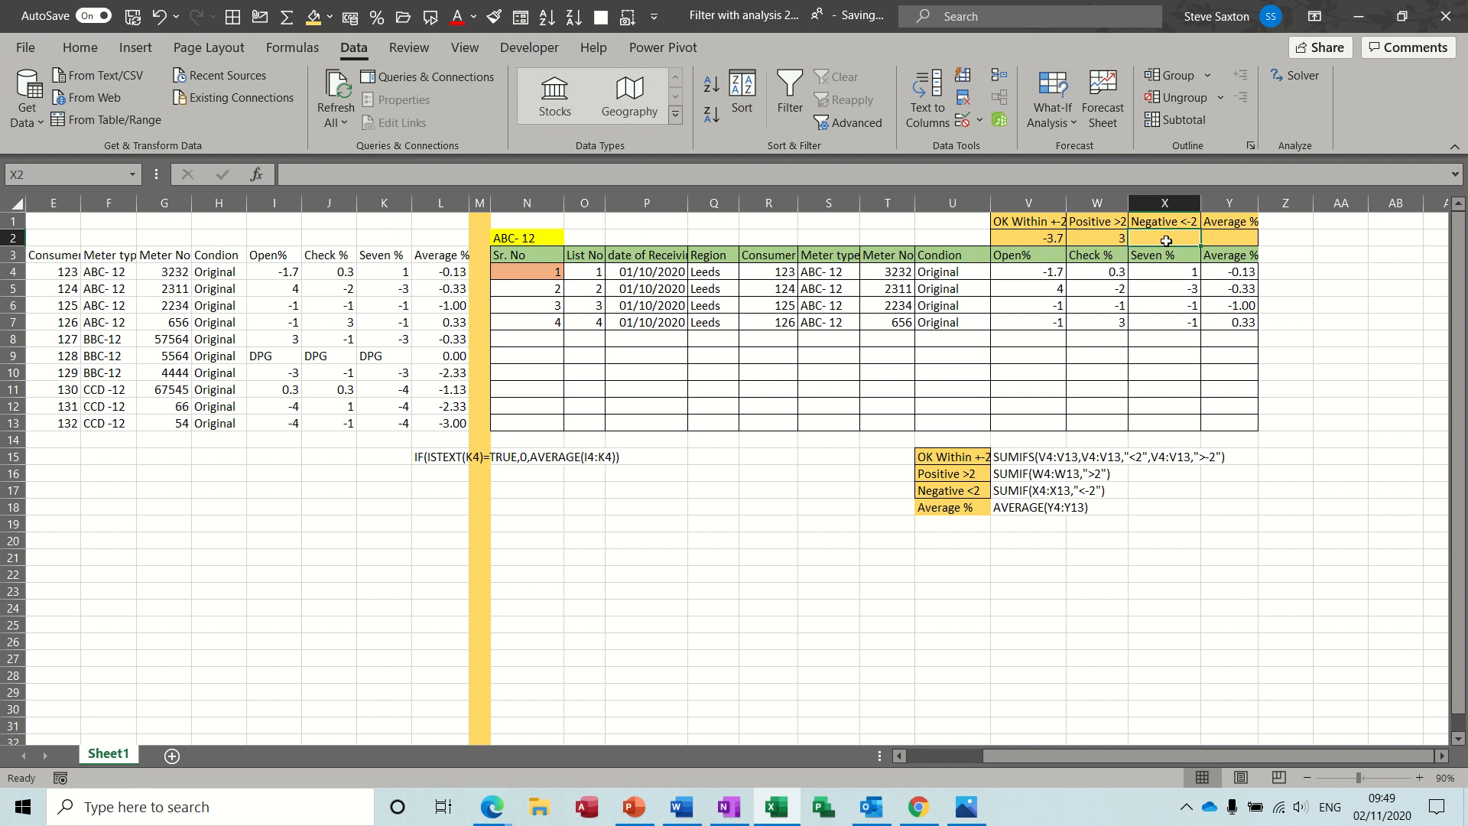
pyautogui.write('=su')
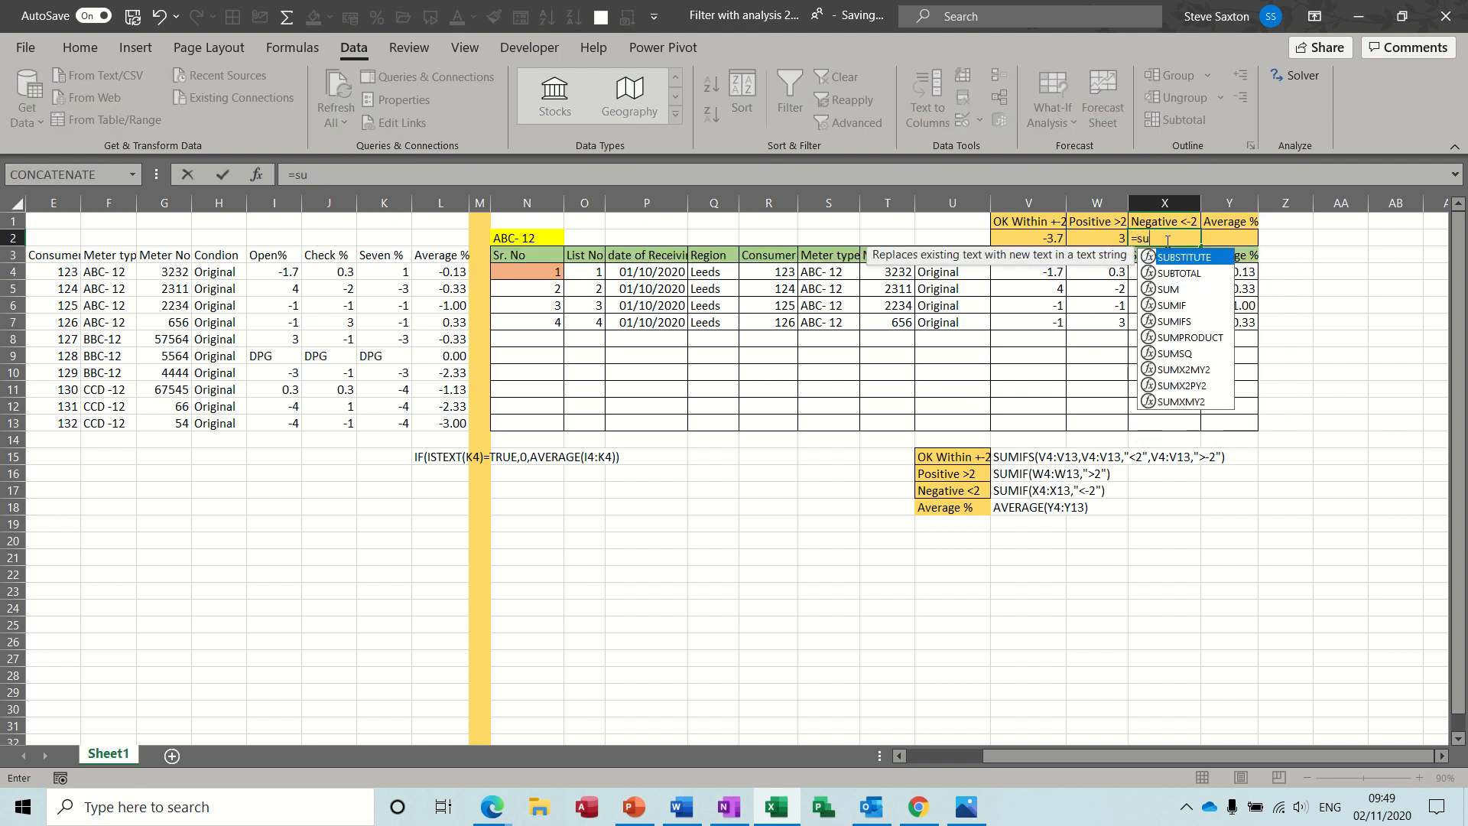
pyautogui.write('mif(')
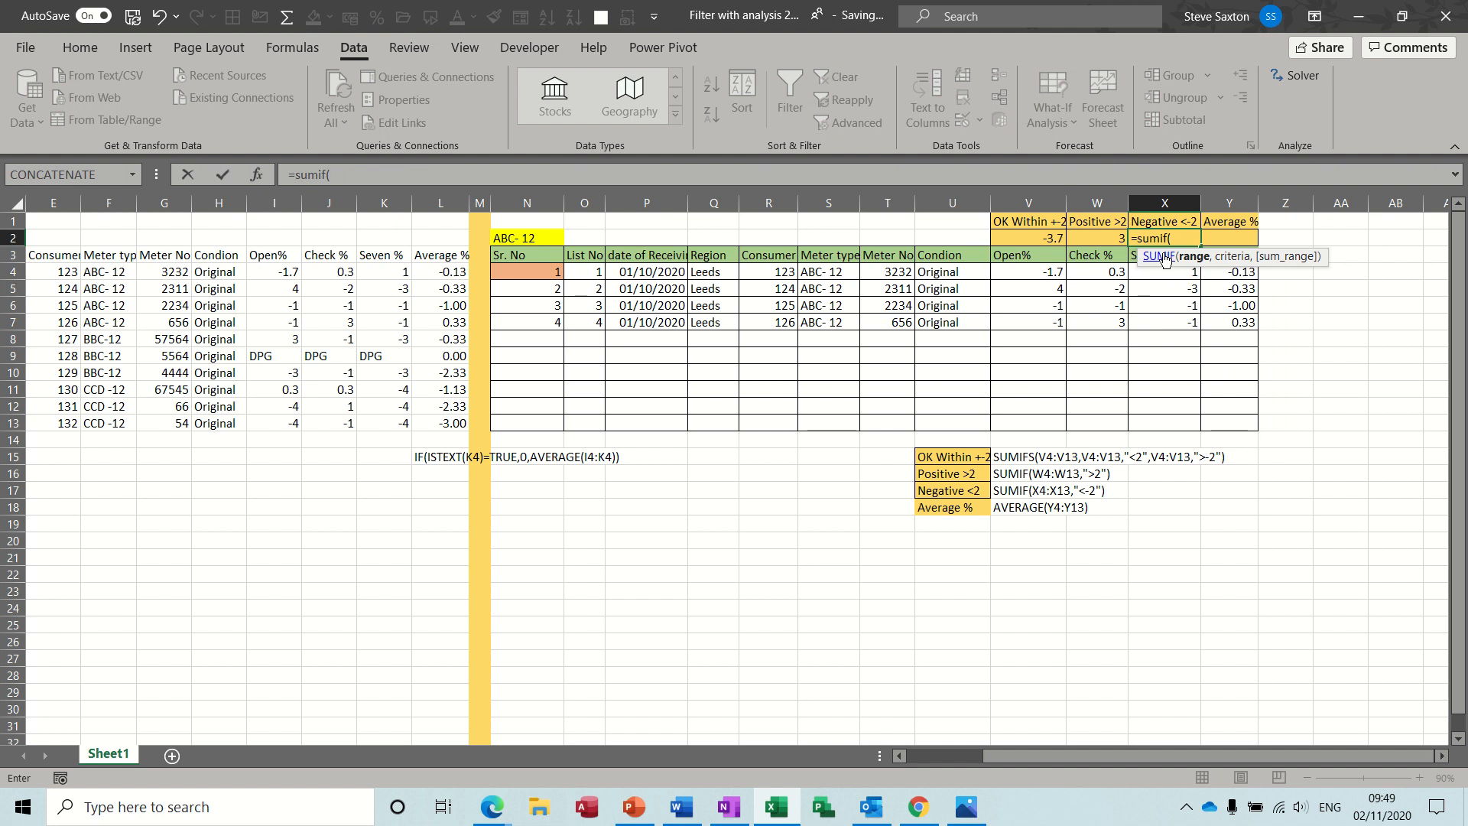
pyautogui.moveTo(1161, 269); pyautogui.dragTo(1161, 419)
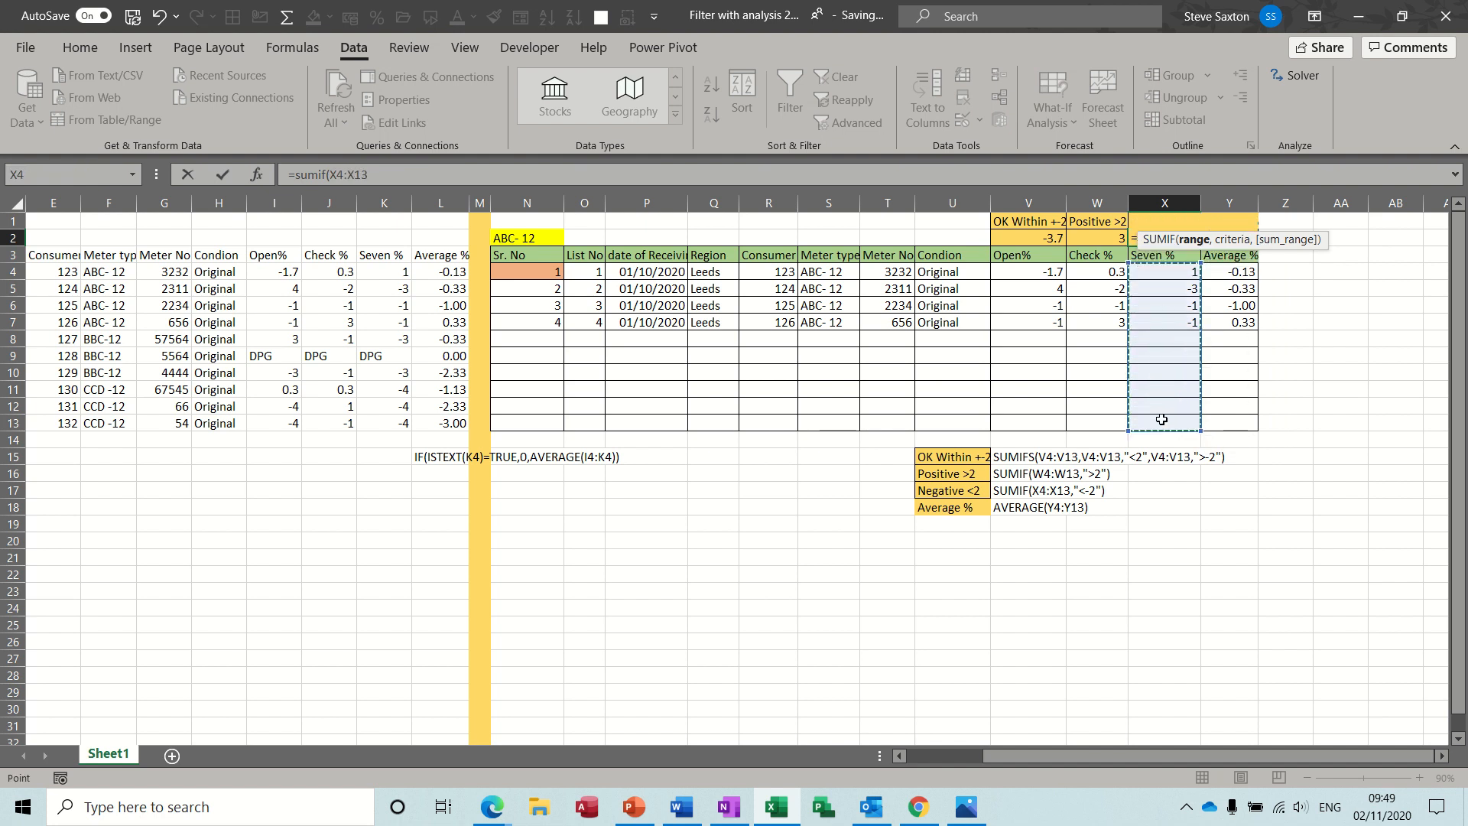
pyautogui.write('"')
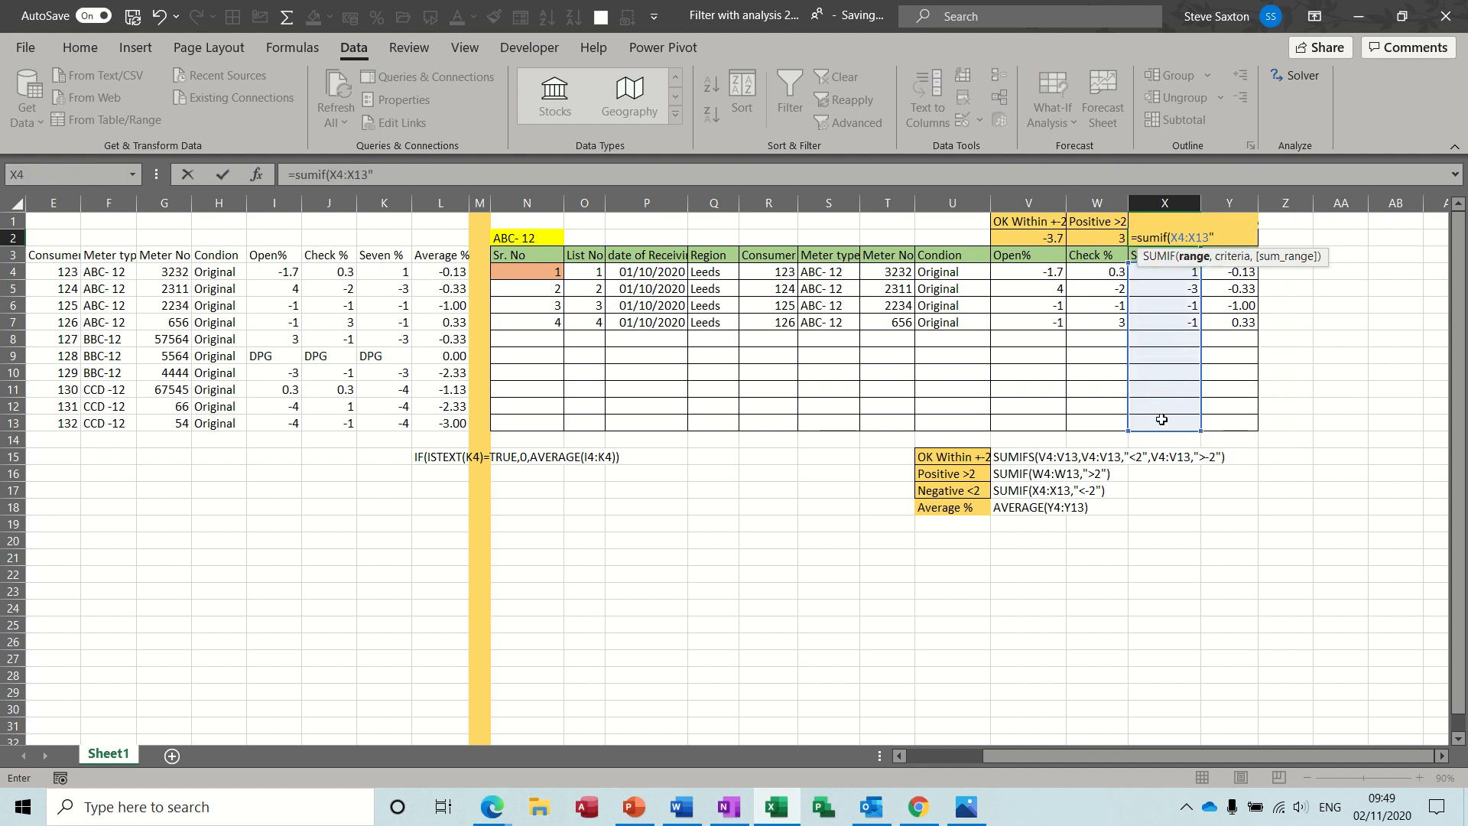
pyautogui.press('BackSpace')
pyautogui.write(',"<-2")')
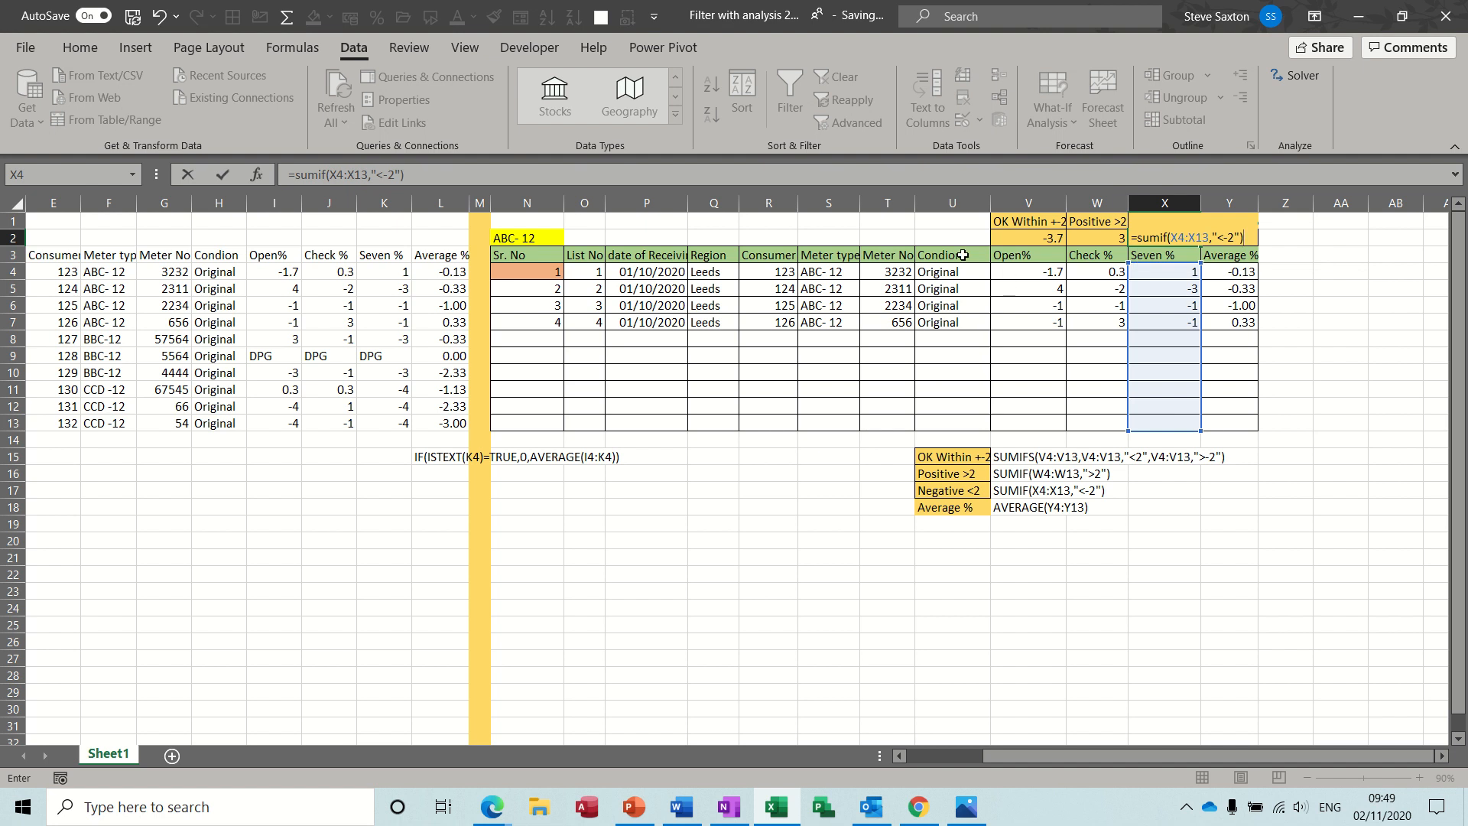
pyautogui.click(220, 174)
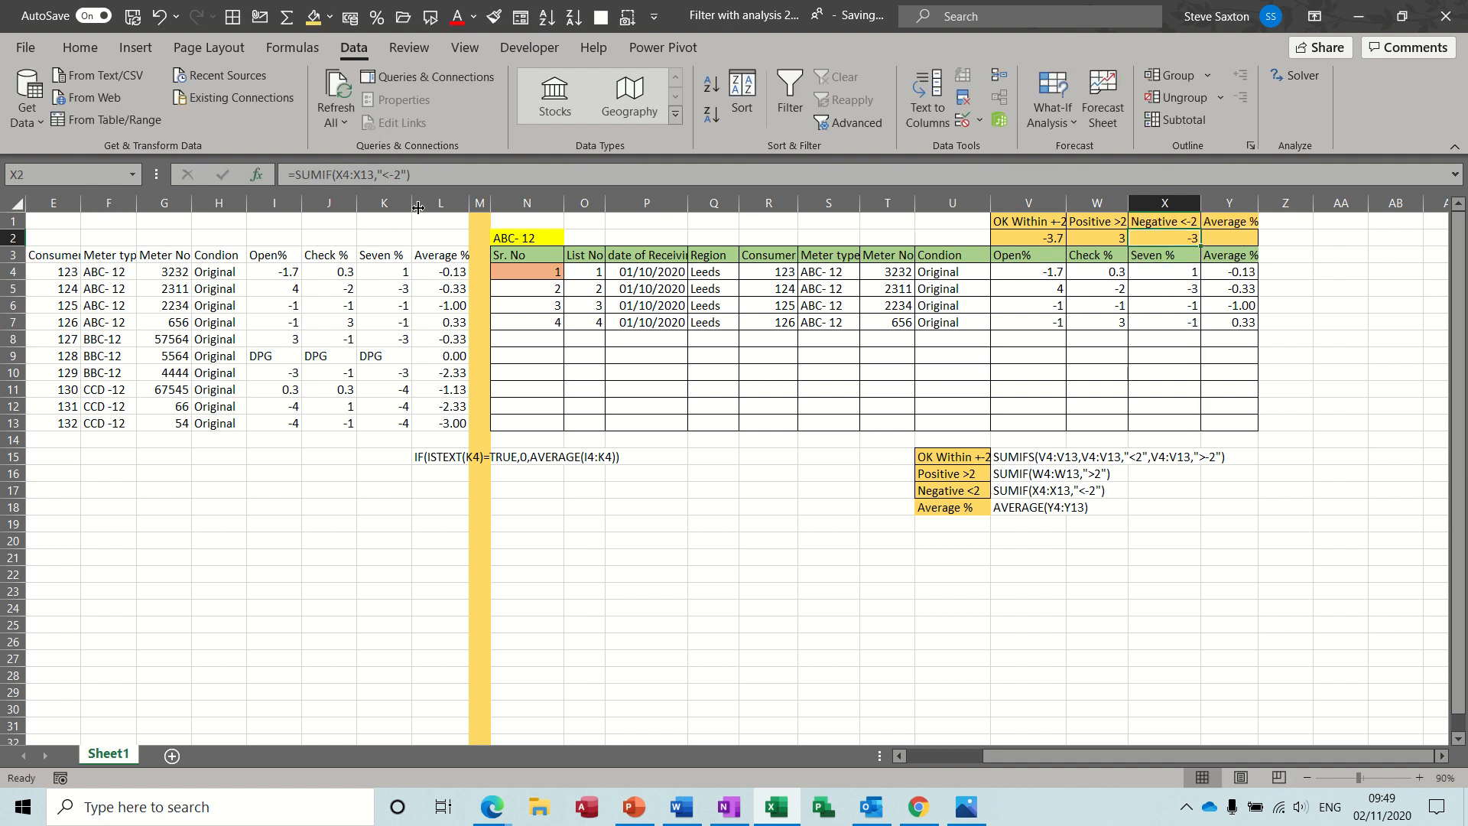
pyautogui.click(1155, 288)
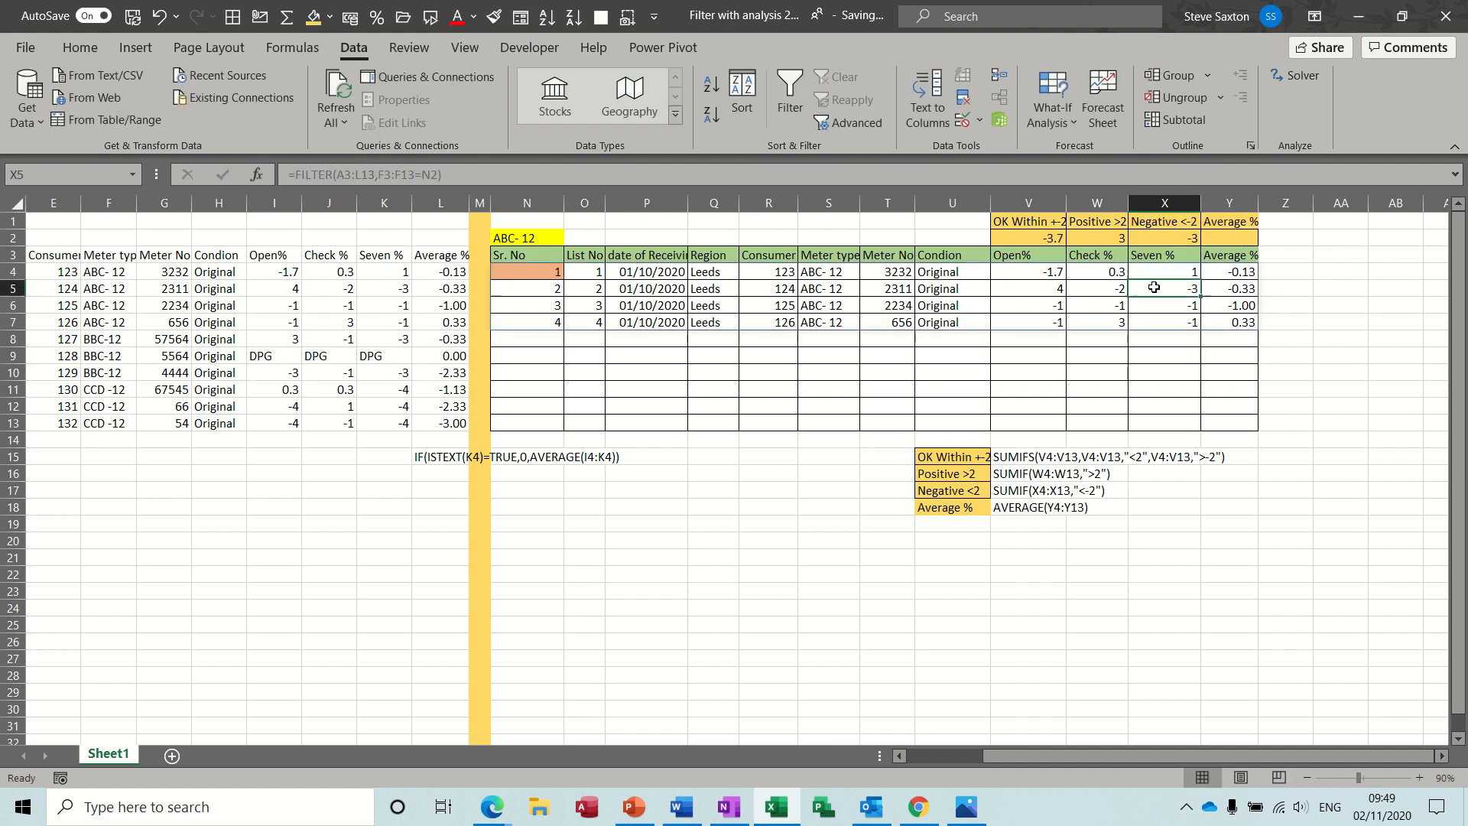
# - Enter the formula =AVERAGE(Y4:Y13) in Y2 under the Average % heading
pyautogui.click(1240, 240)
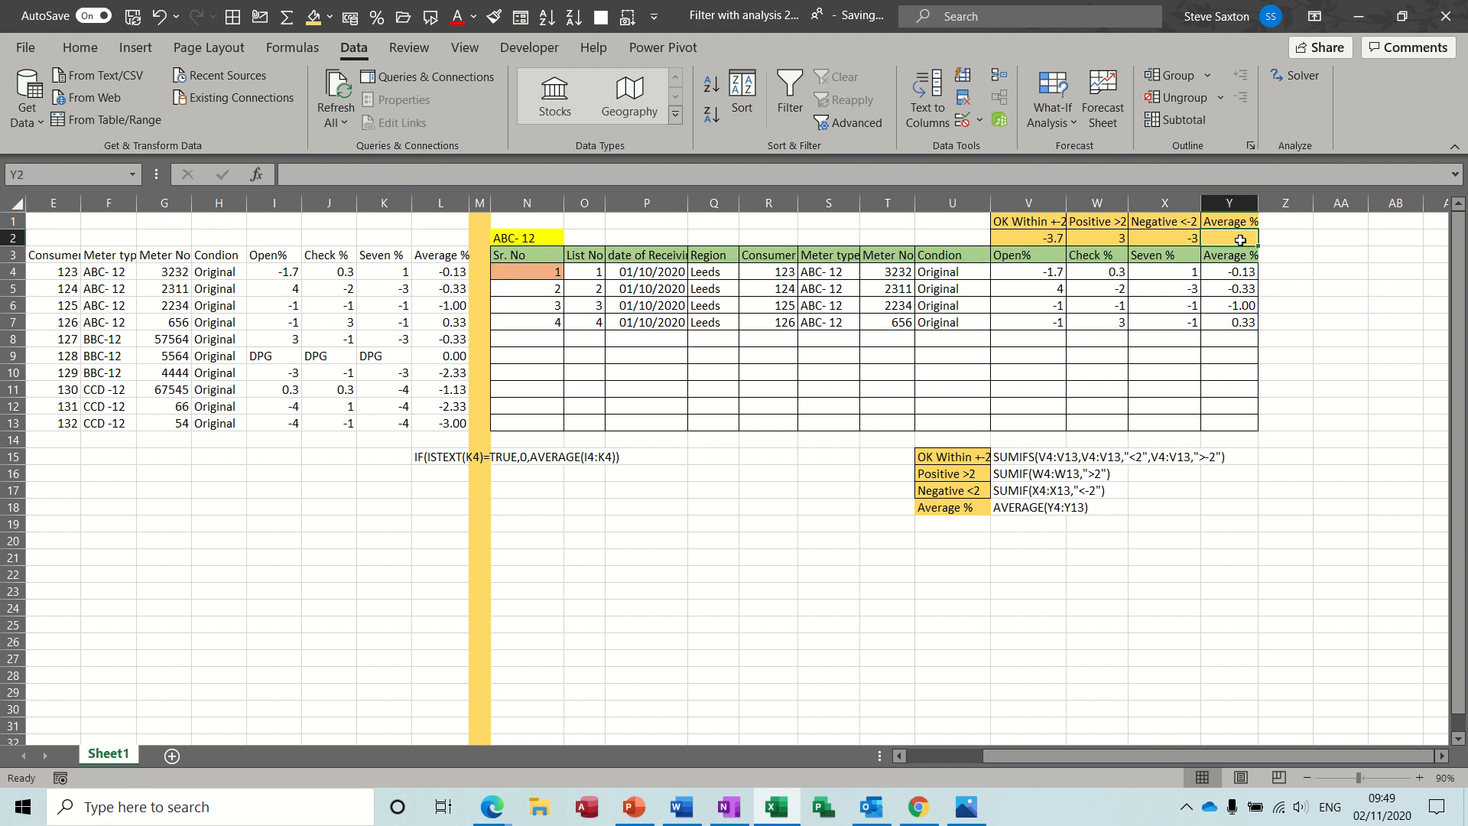
pyautogui.write('=aver')
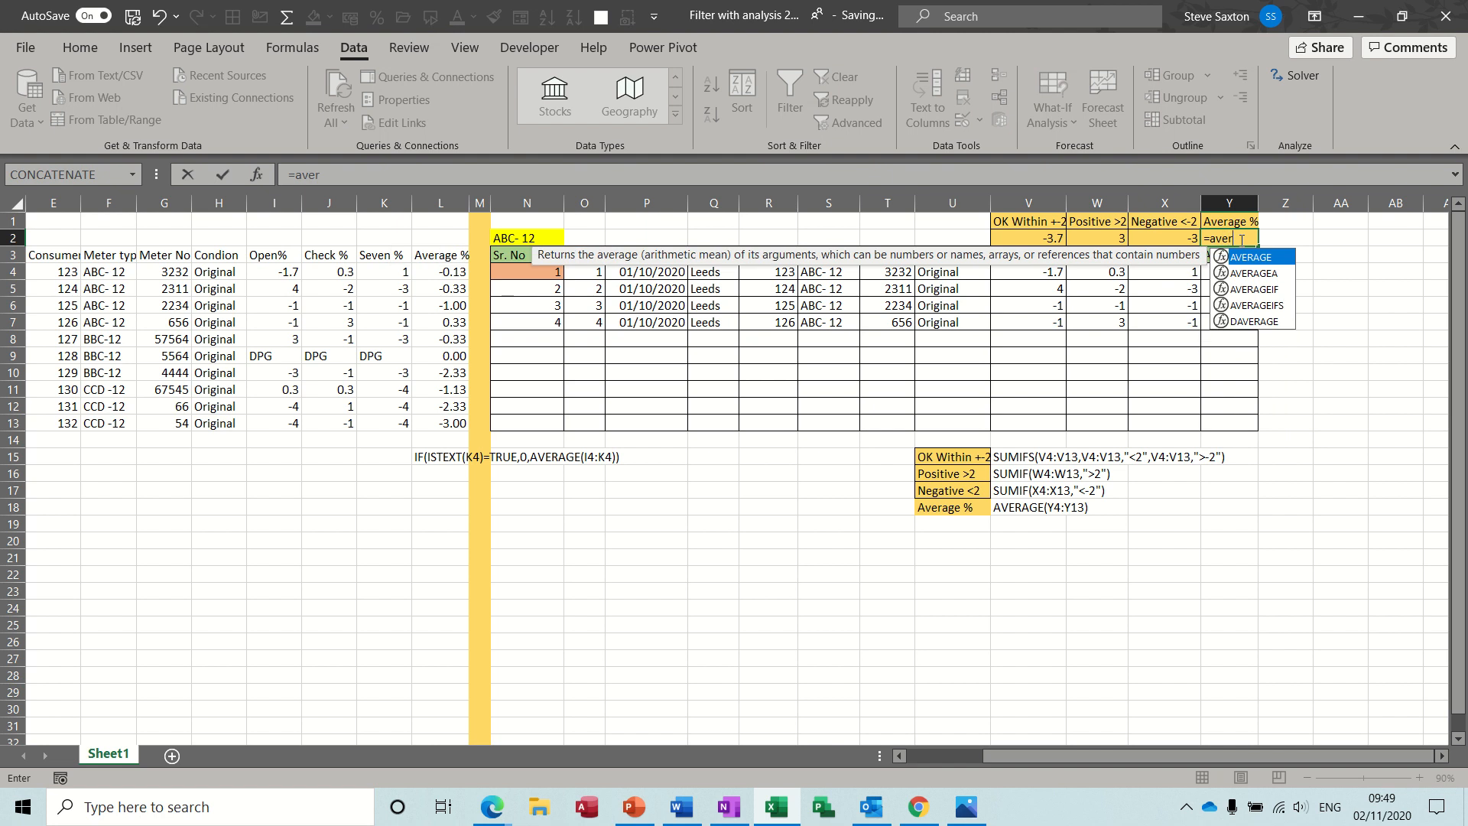
pyautogui.write('age(')
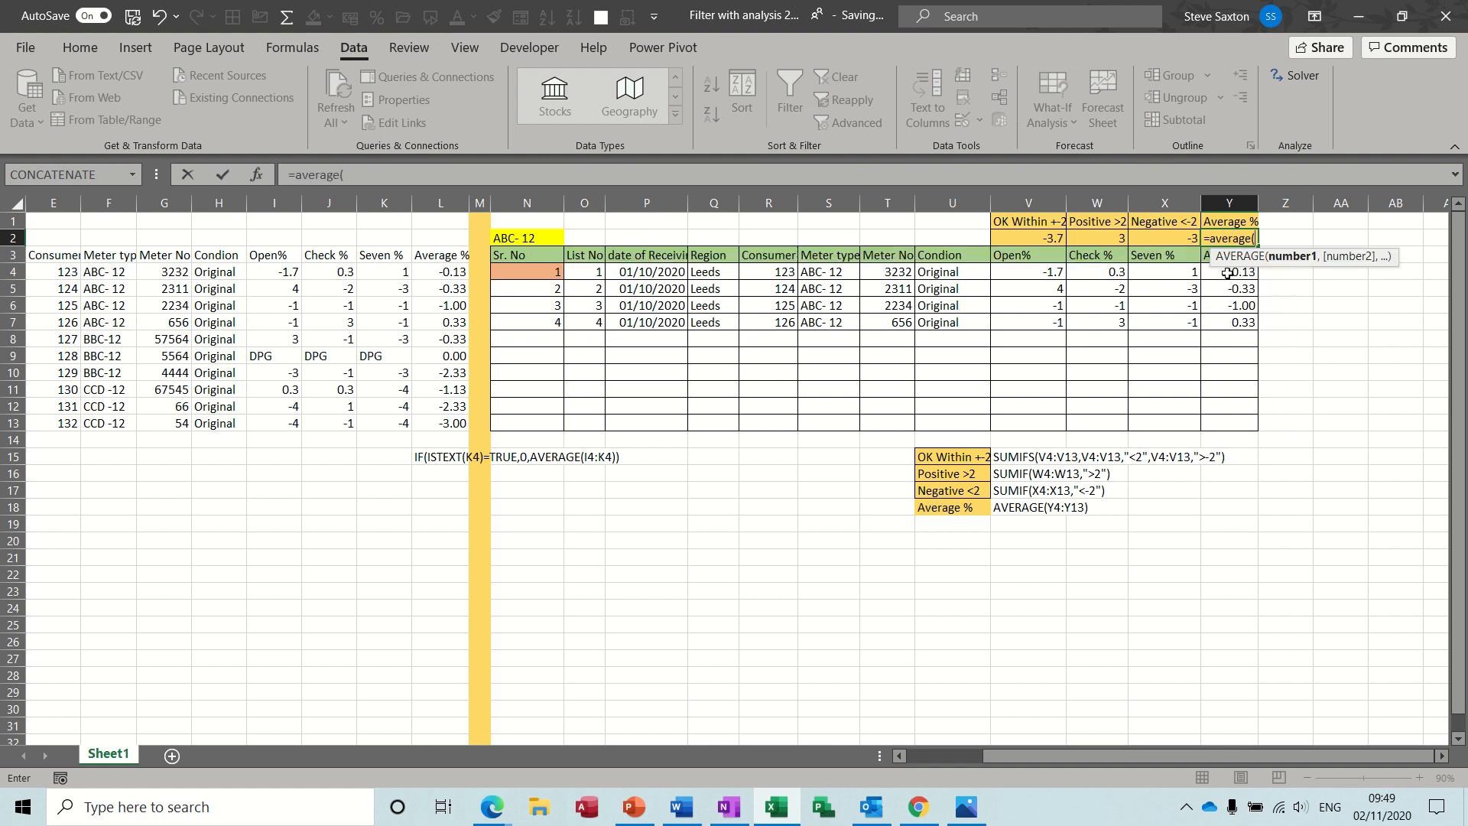
pyautogui.click(1227, 274)
pyautogui.moveTo(1227, 283); pyautogui.dragTo(1232, 425)
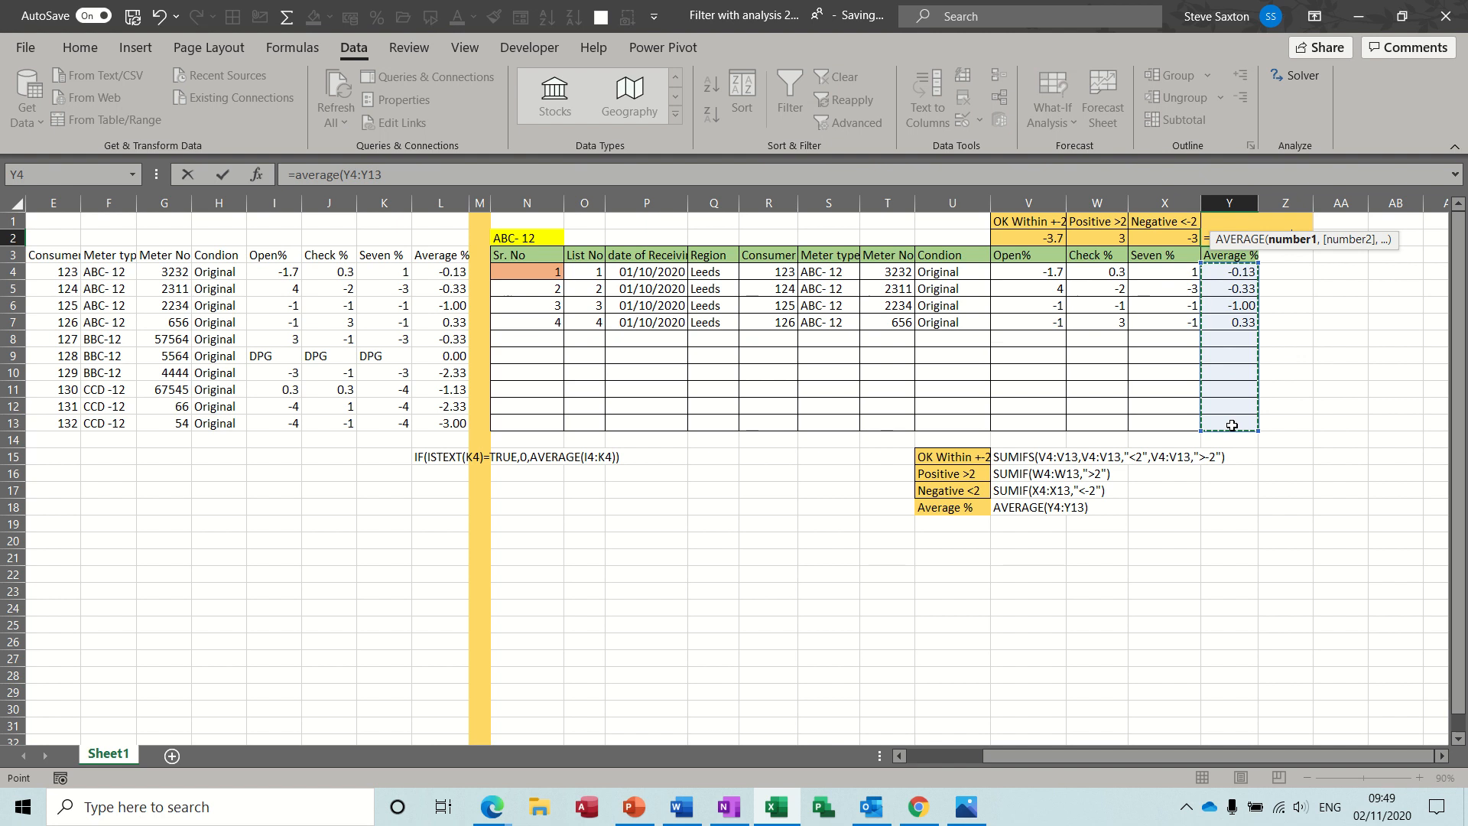
pyautogui.write(')')
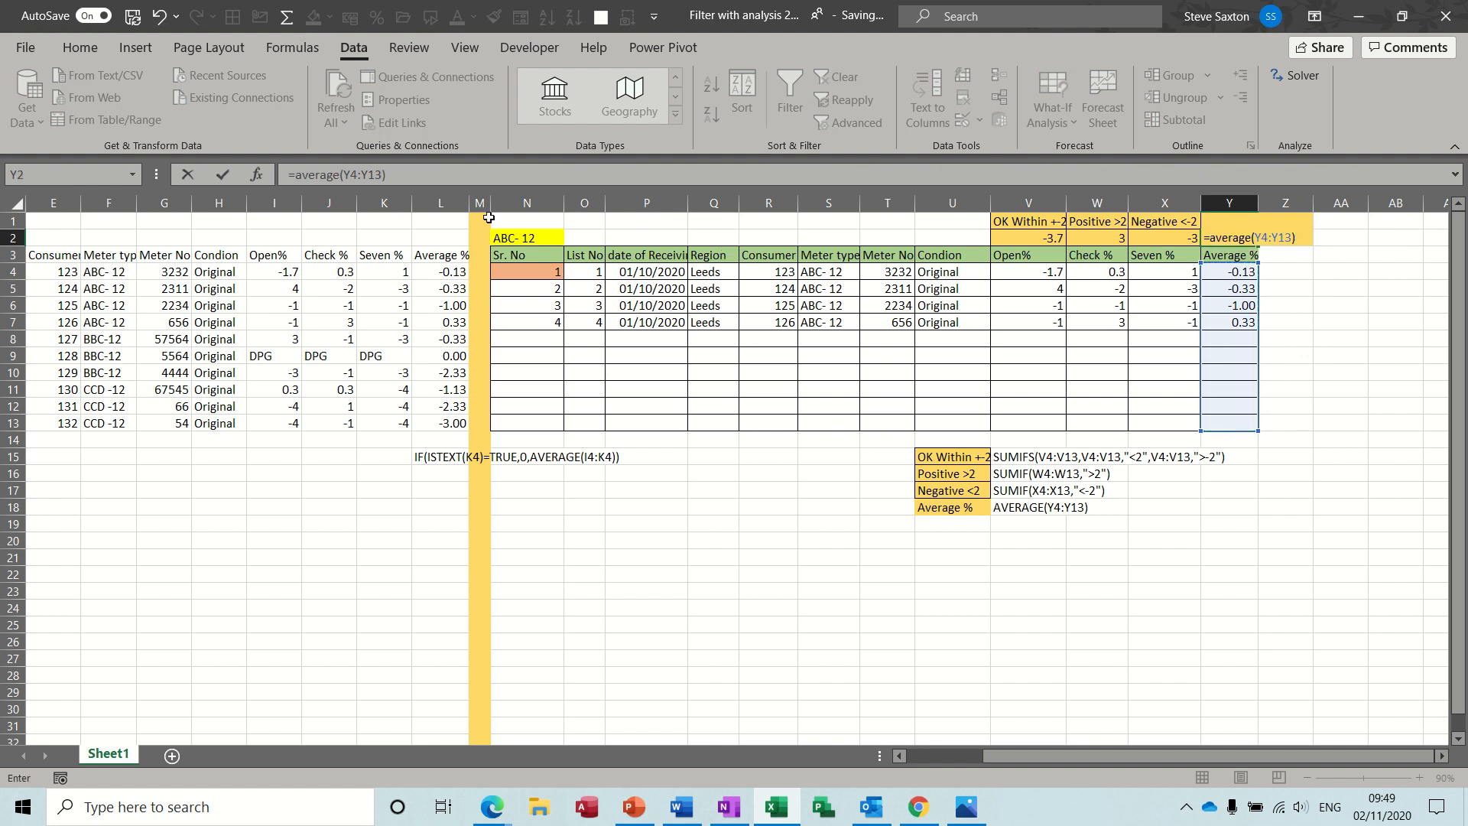
pyautogui.click(221, 177)
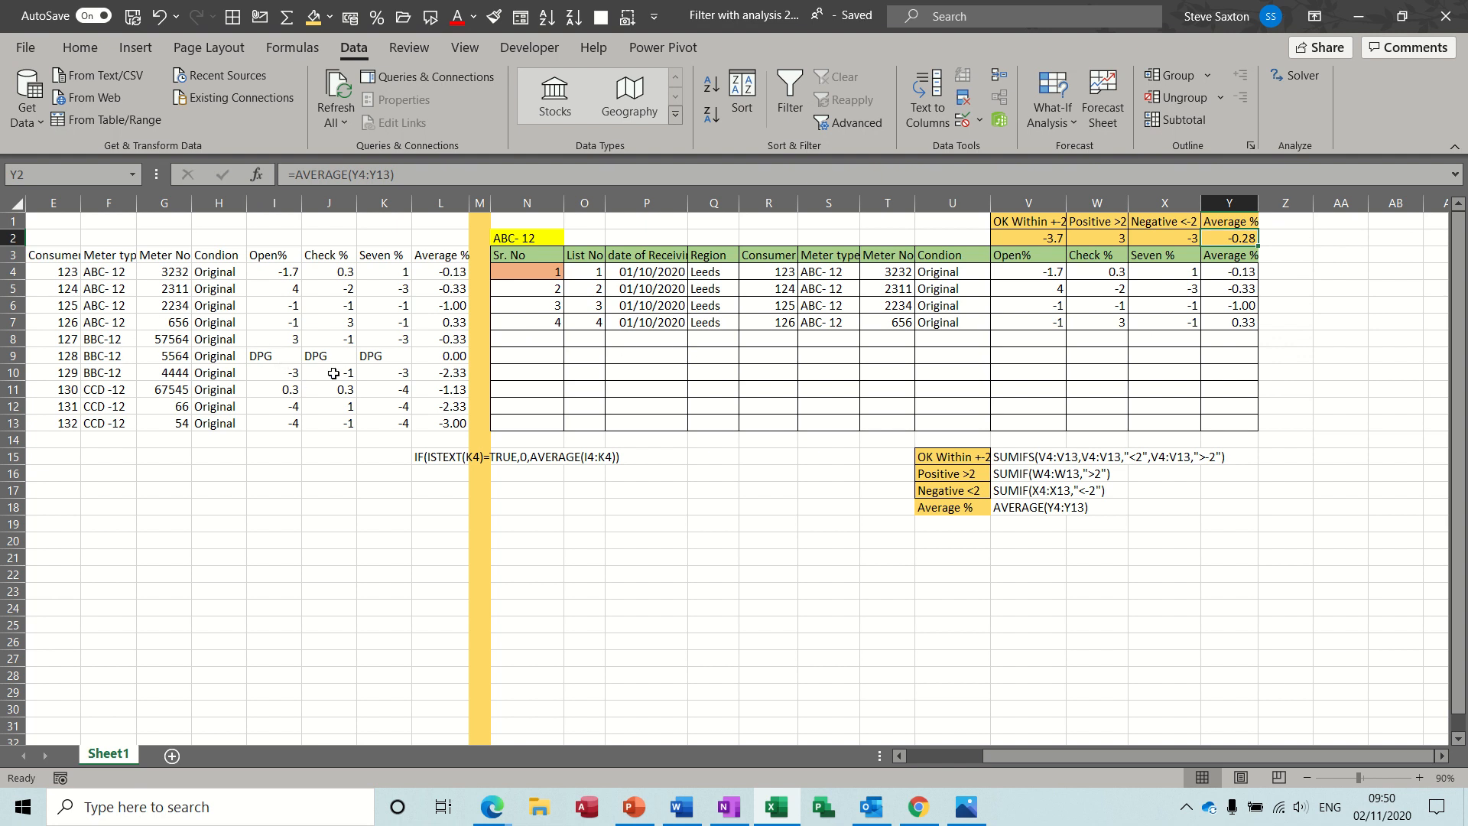
# - Switch the meter type in N2 to BBC-12 and then CCD -12 to test the summaries, and select the FILTER formula cell N4
pyautogui.click(541, 245)
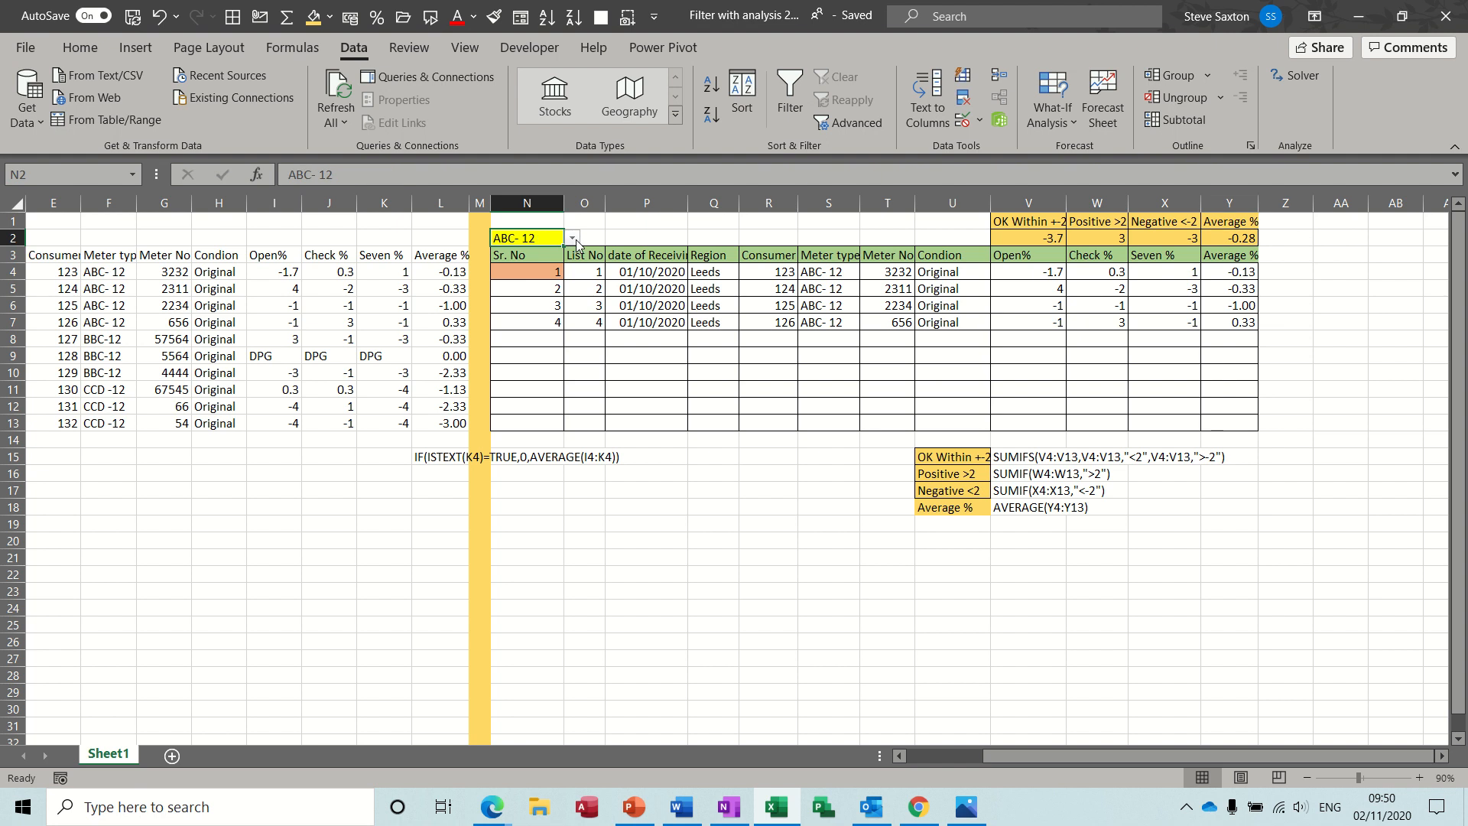
pyautogui.click(573, 240)
pyautogui.click(548, 265)
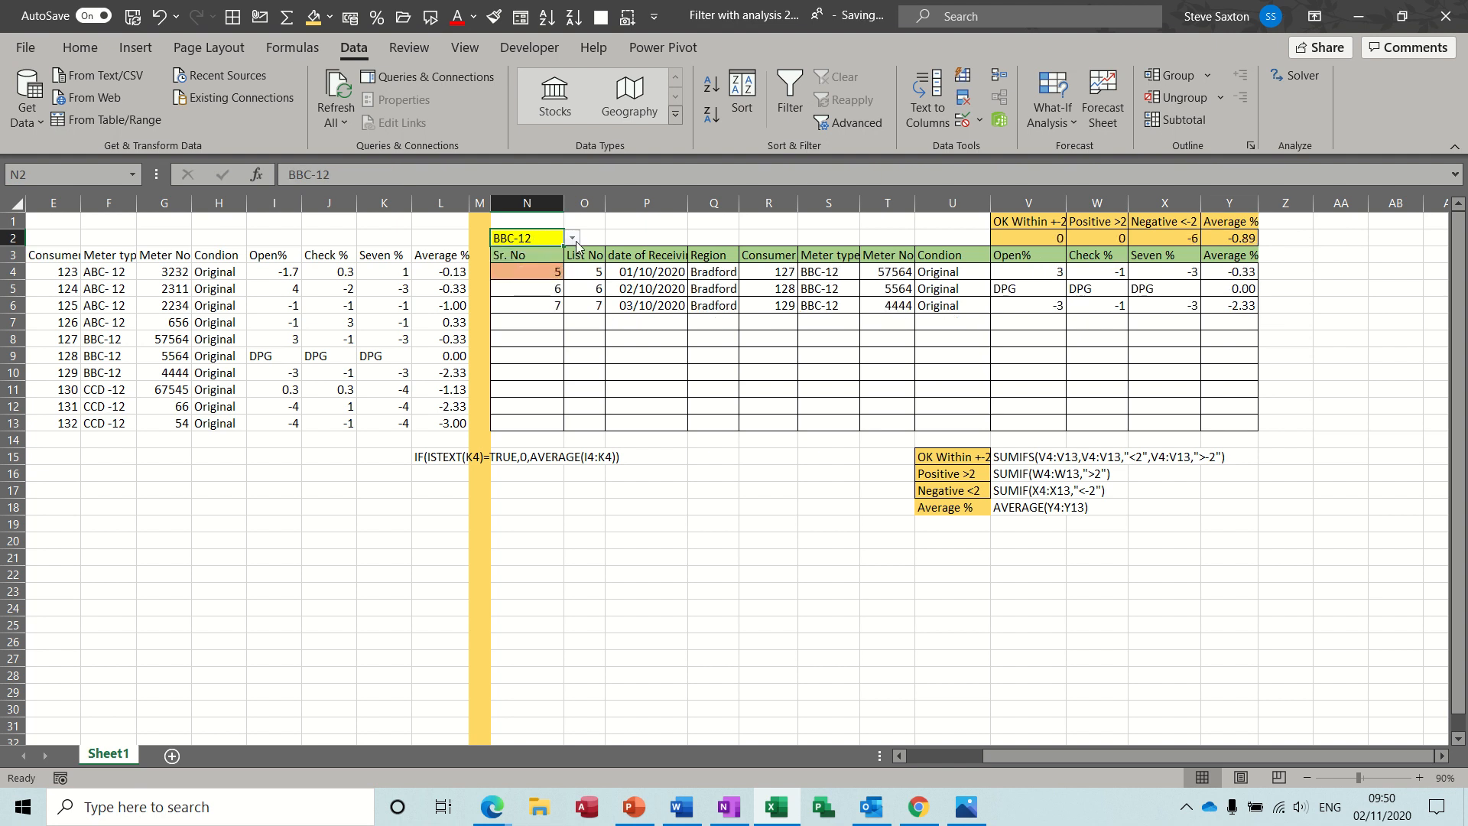
pyautogui.click(573, 239)
pyautogui.click(547, 276)
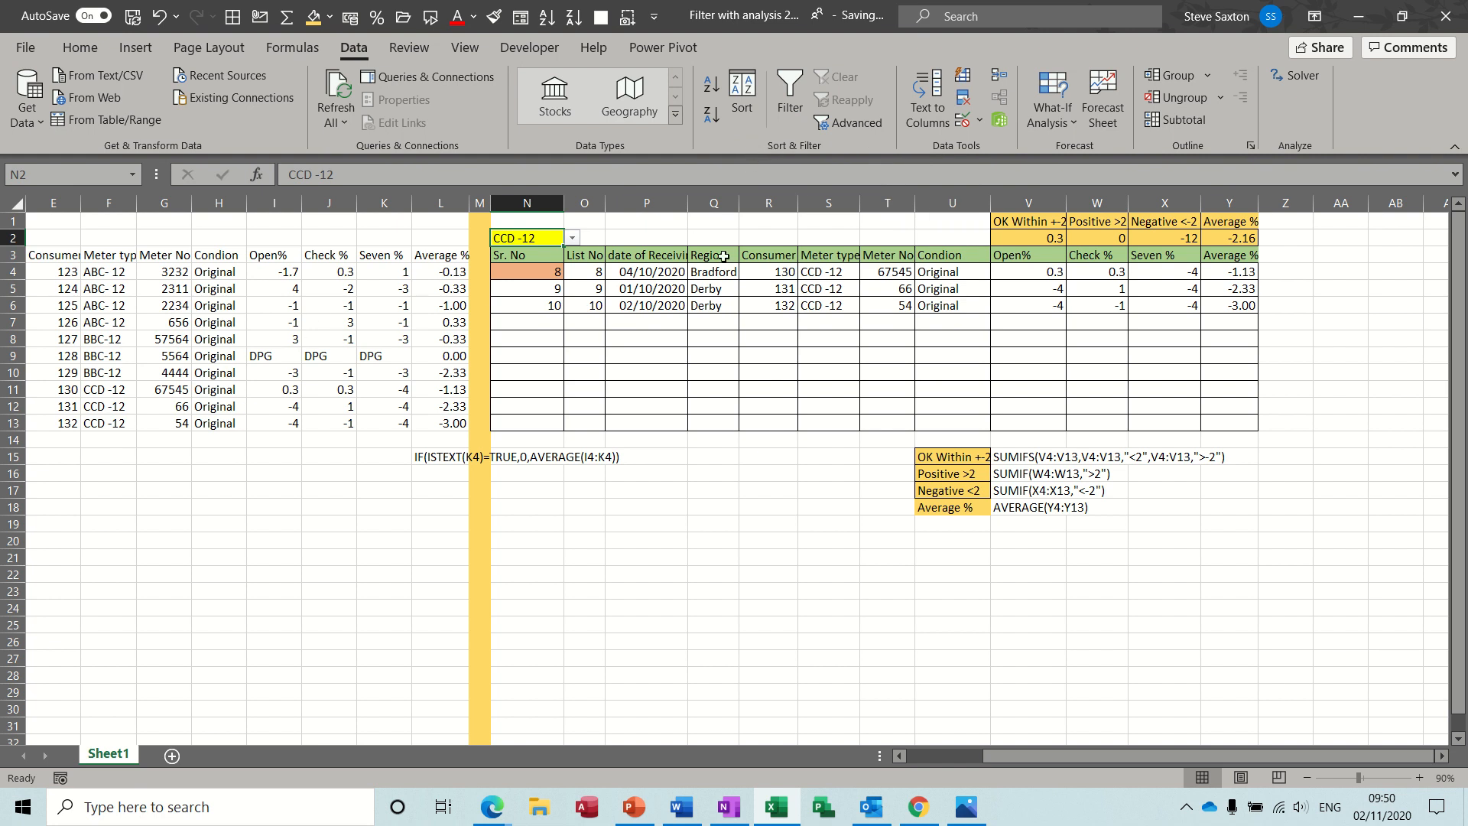
pyautogui.click(534, 274)
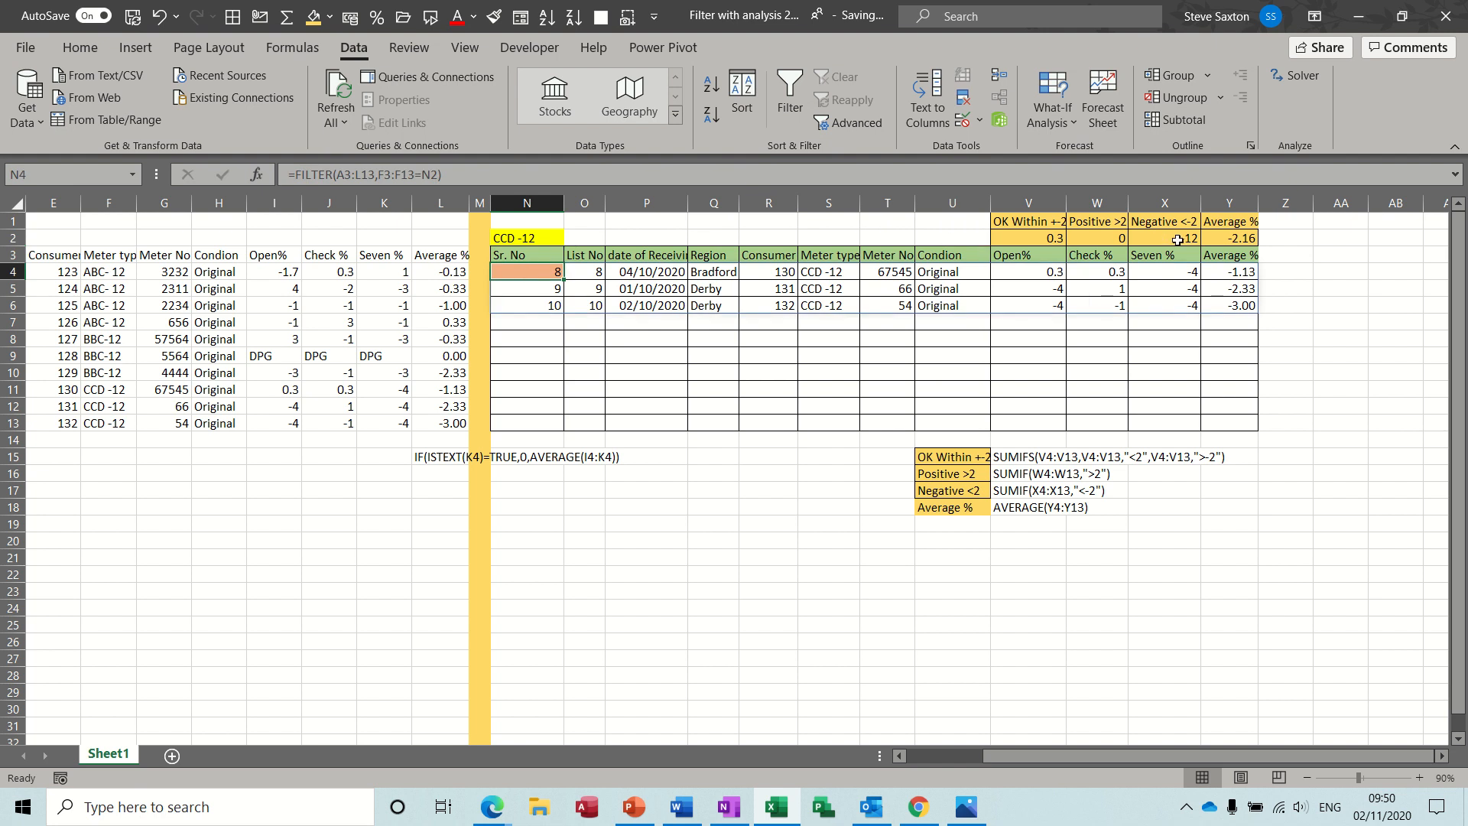